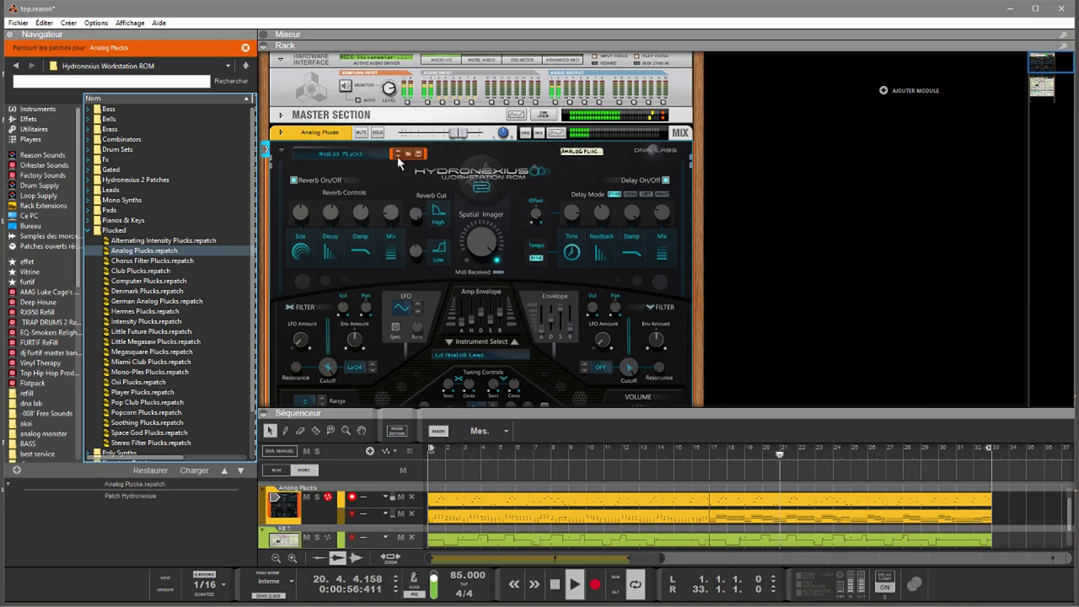
Step: Audition the next Plucked patches on the Hydronexius in turn: Chorus Filter, Club, Computer and Denmark Plucks
click(397, 155)
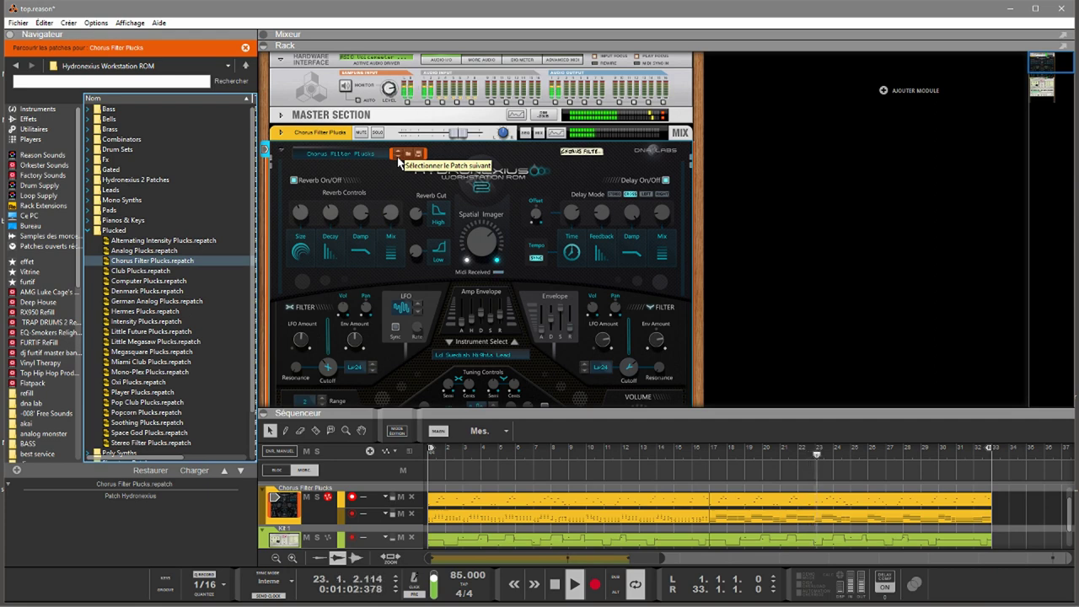
click(398, 160)
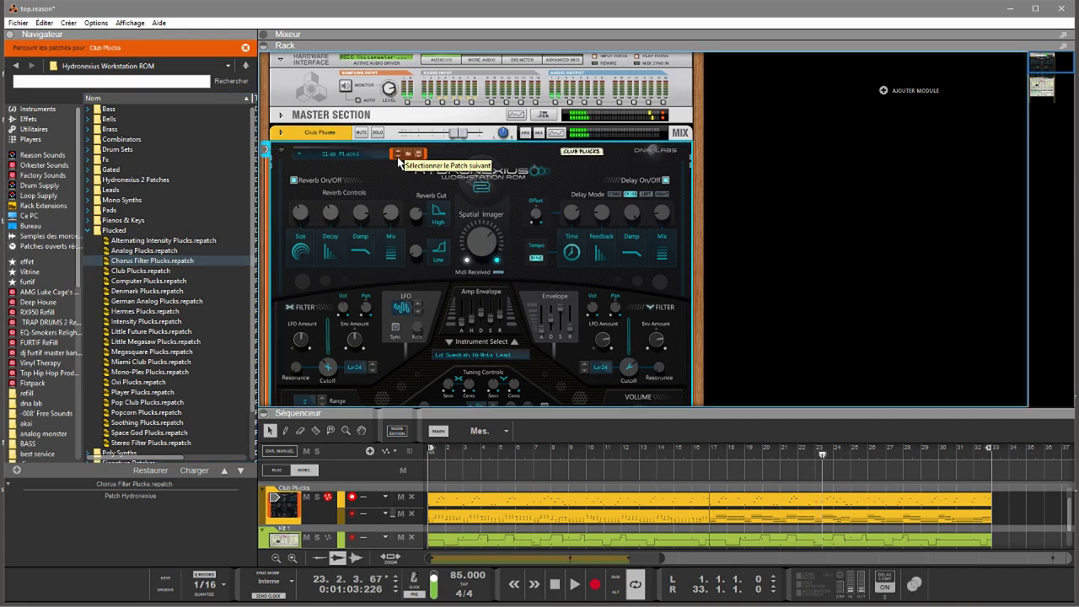
click(399, 159)
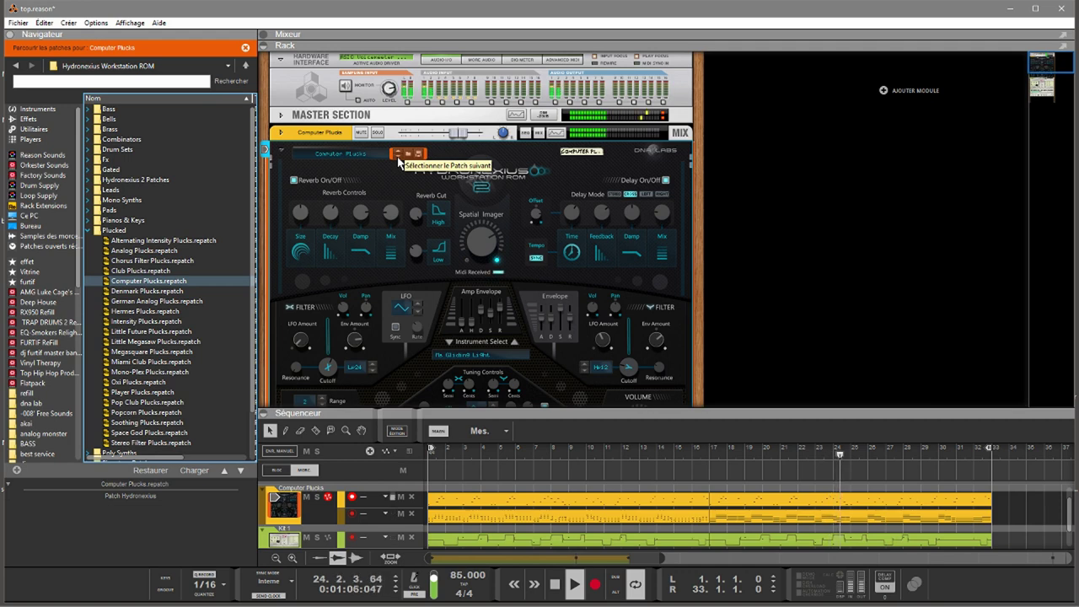
click(399, 159)
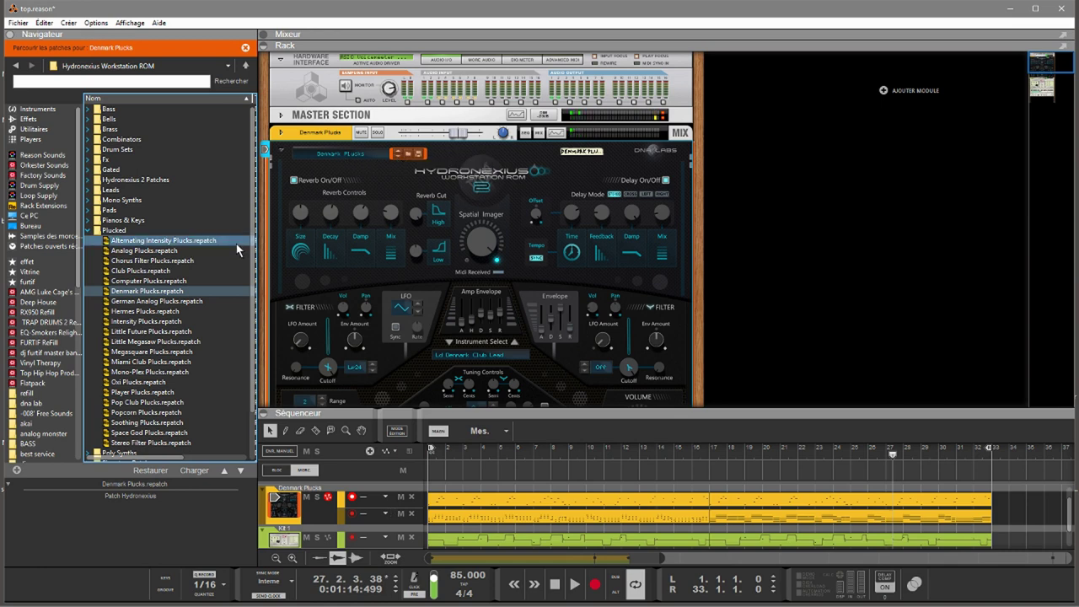
Step: Replace the Hydronexius with the PredatorRE instrument and play the sequence with the "lead- ow it" patch from the 04 HipHop DirtySouth 01 folder
click(89, 231)
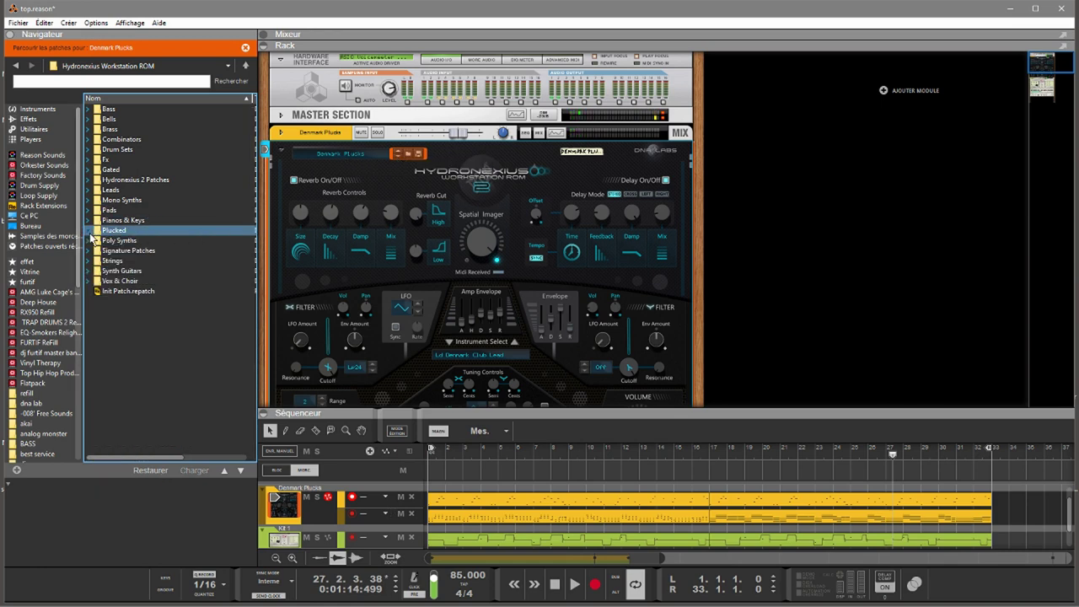
click(42, 110)
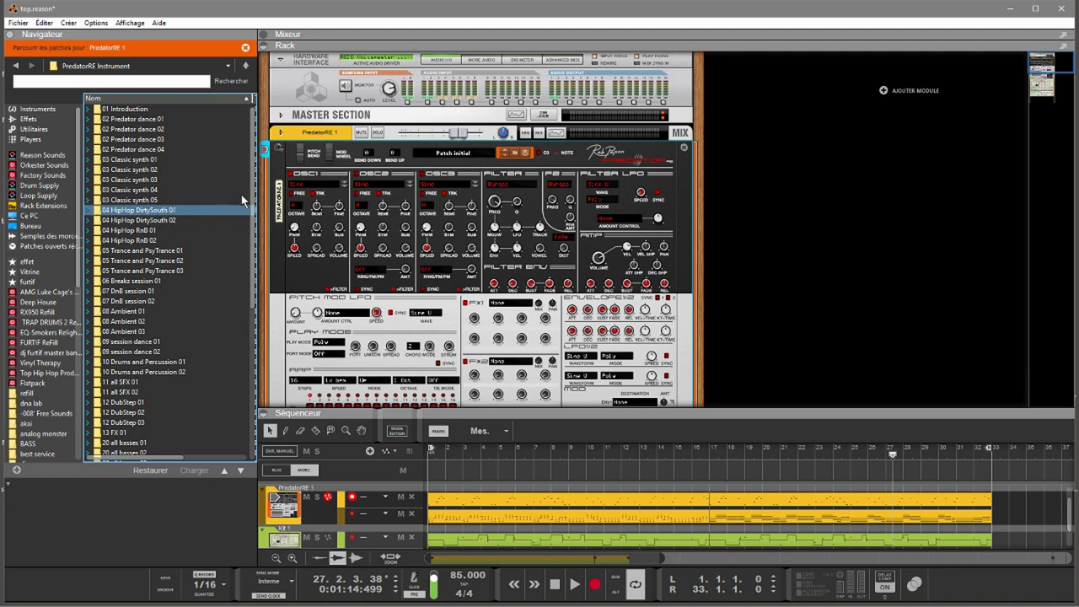
drag(251, 193, 269, 234)
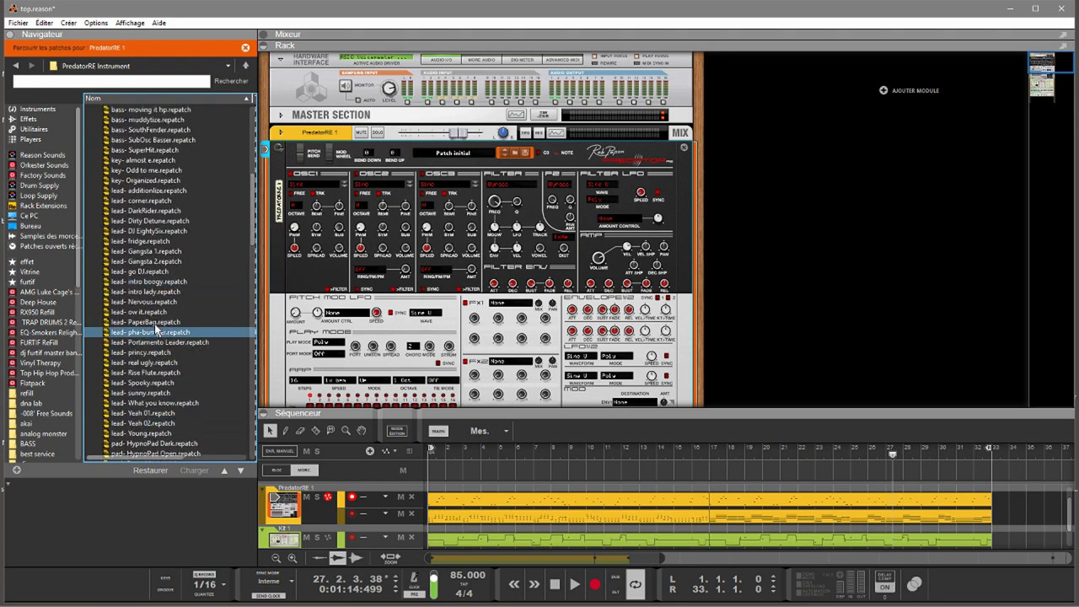
click(149, 315)
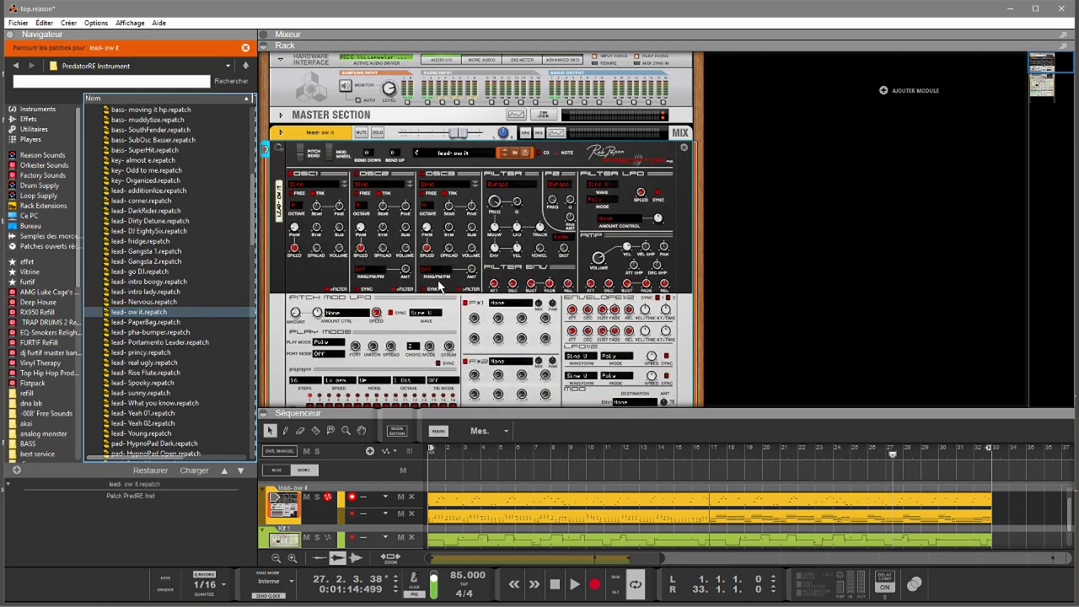
key(space)
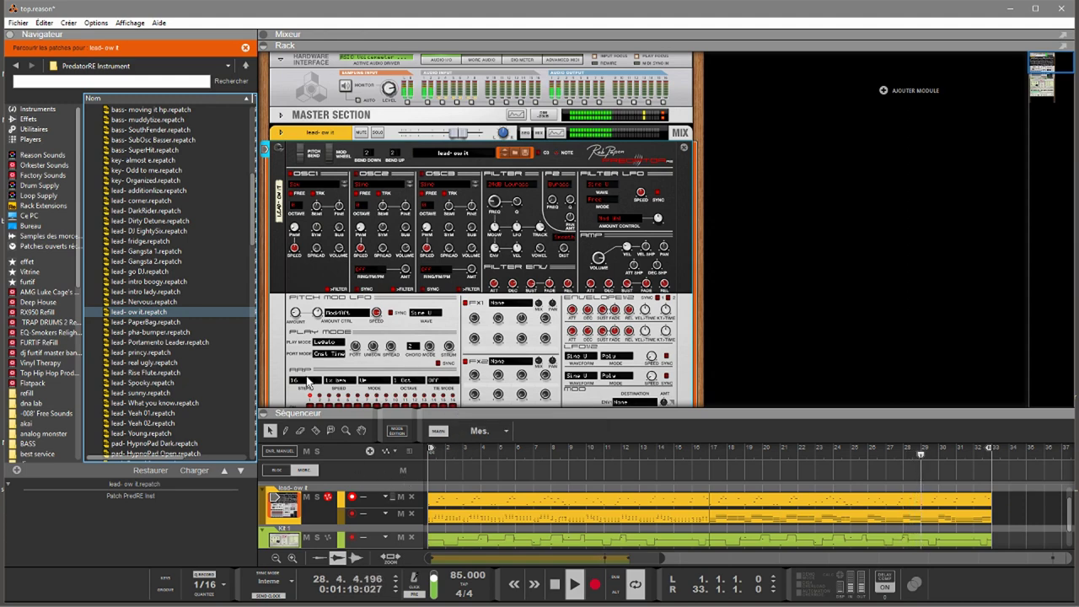
Step: Audition the "lead- PaperBag" and "pad- Porta Me" patches on the PredatorRE while the sequence plays
key(Down)
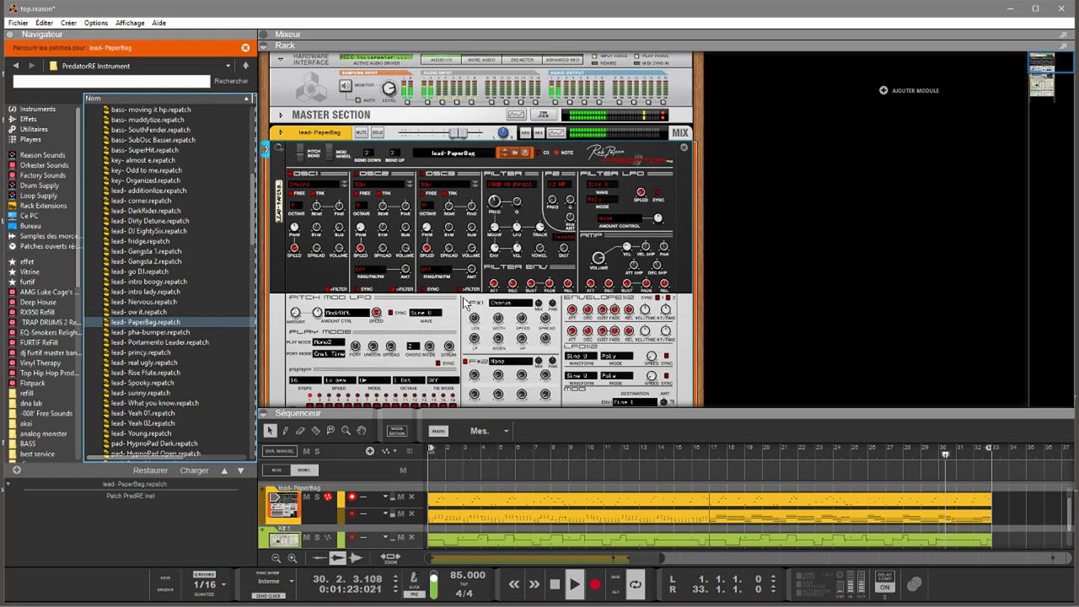
drag(253, 240, 261, 272)
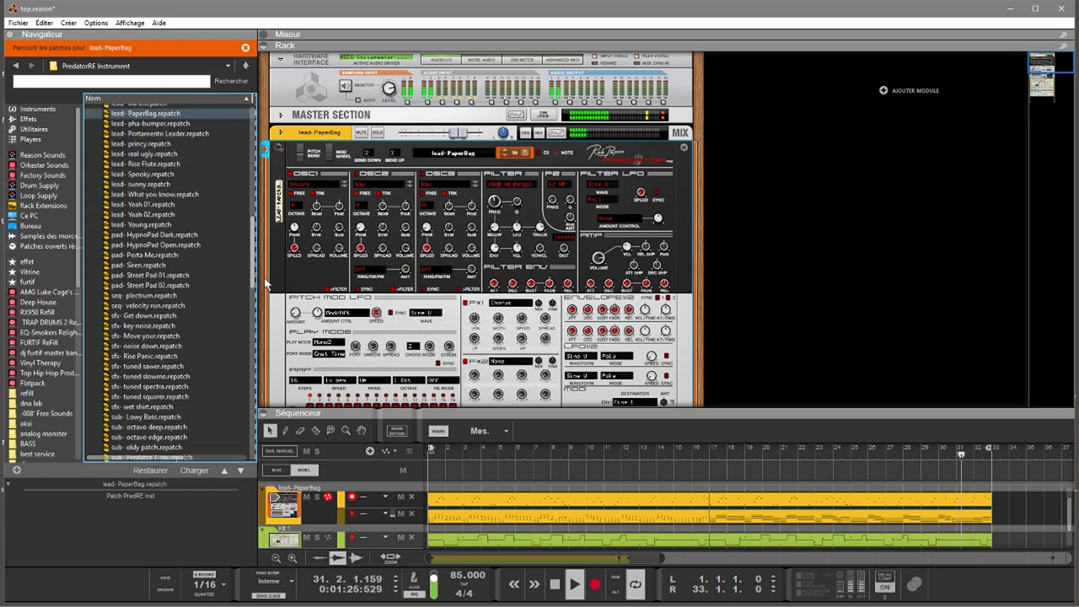
click(143, 254)
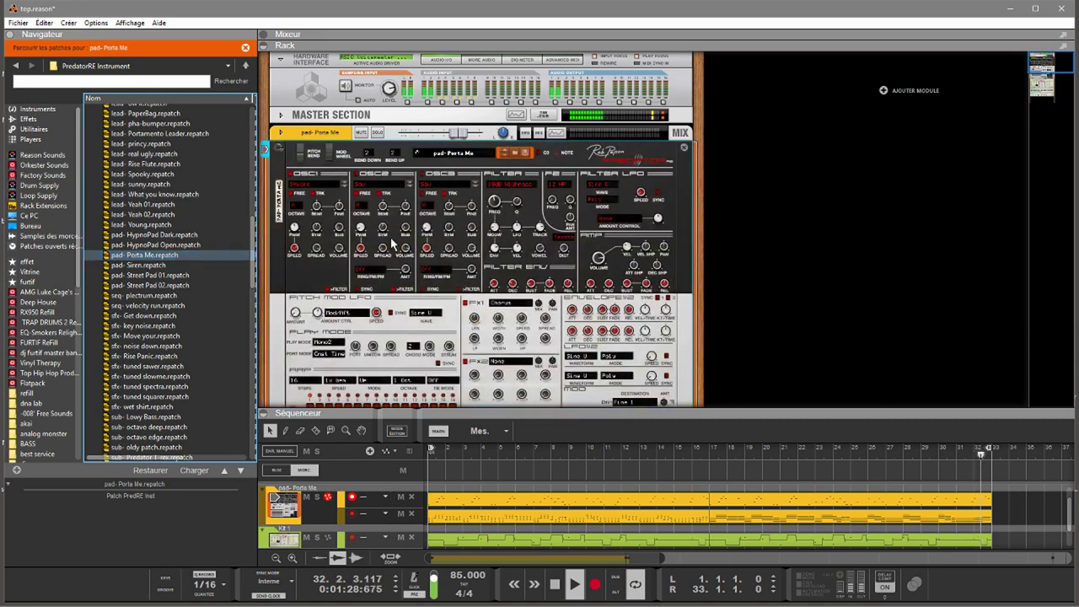
Step: Mute the first note lane of the PredatorRE track and audition the "synth- Bumper Brass 01" patch
drag(266, 246, 262, 286)
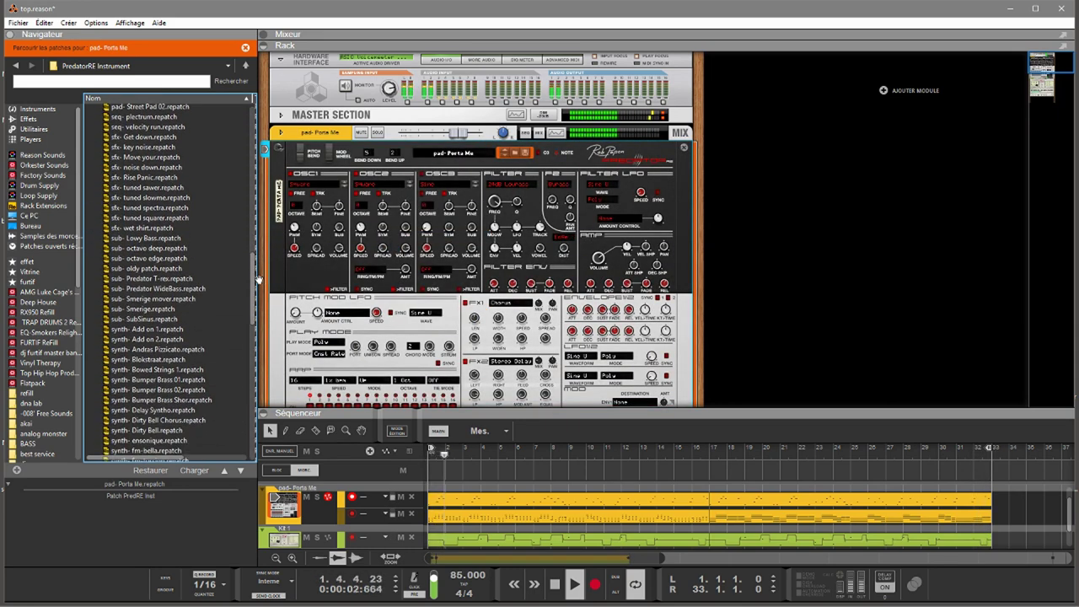
click(400, 496)
drag(258, 271, 457, 252)
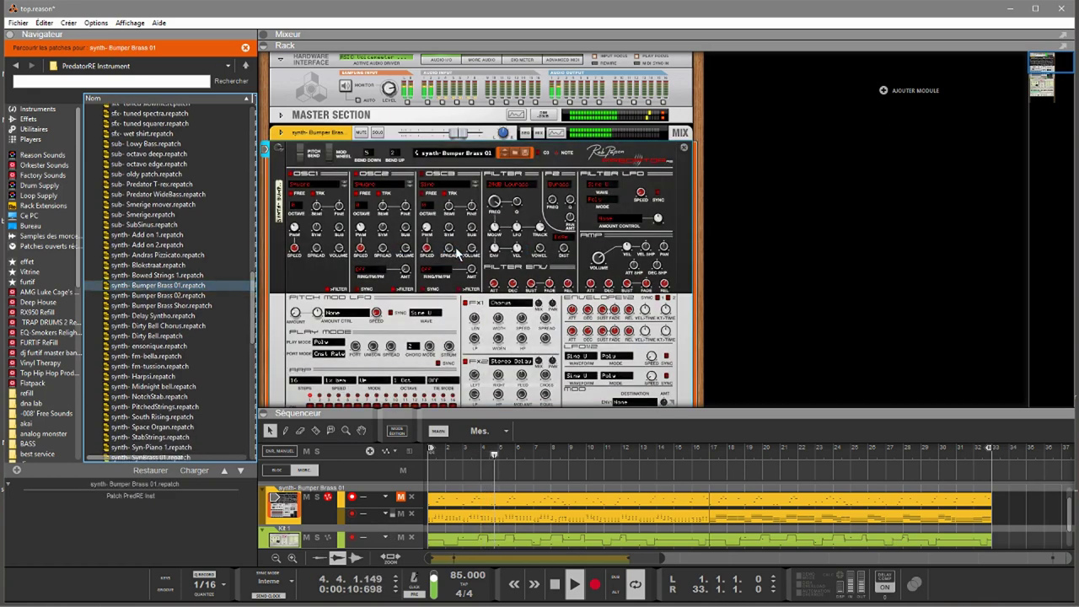
Step: Audition the "synth- Harpsi" patch, unmute the first note lane, and load the "synth- PitchedStrings" patch
click(251, 276)
click(251, 285)
scroll(250, 285, down, 3)
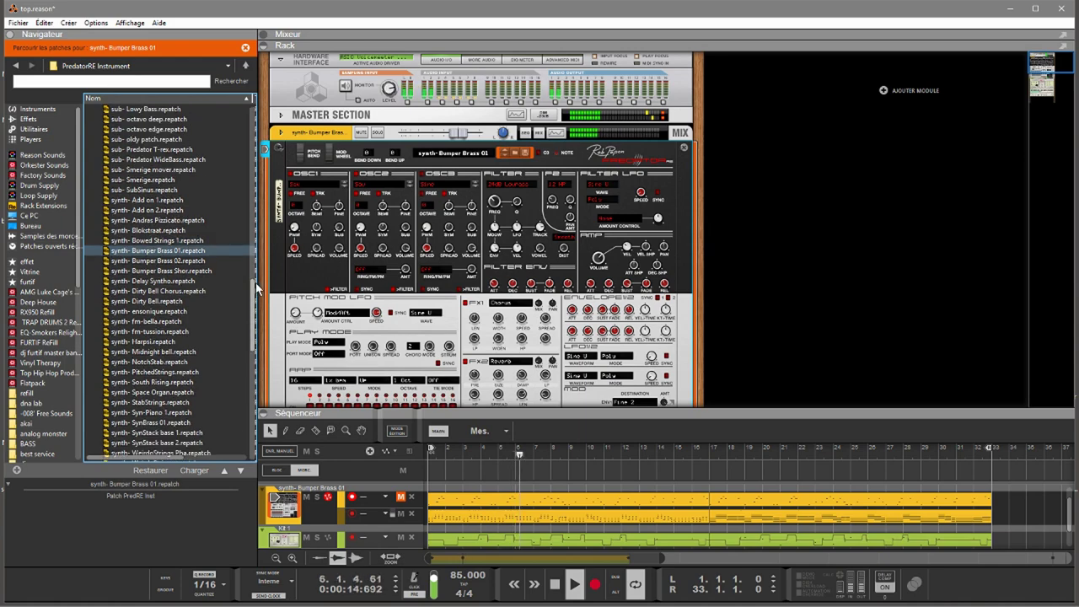
click(180, 323)
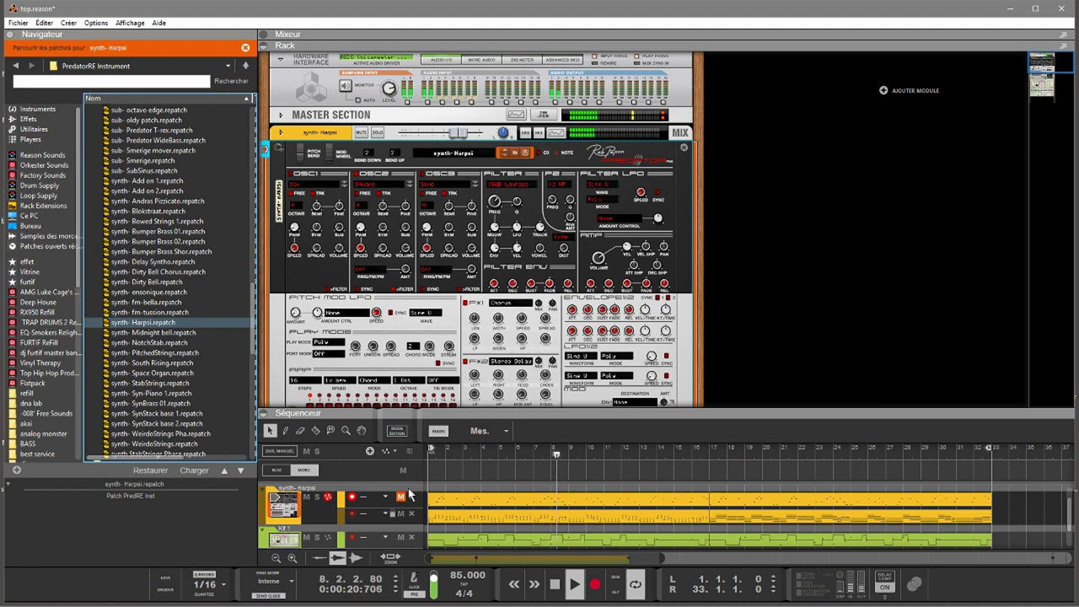
click(403, 498)
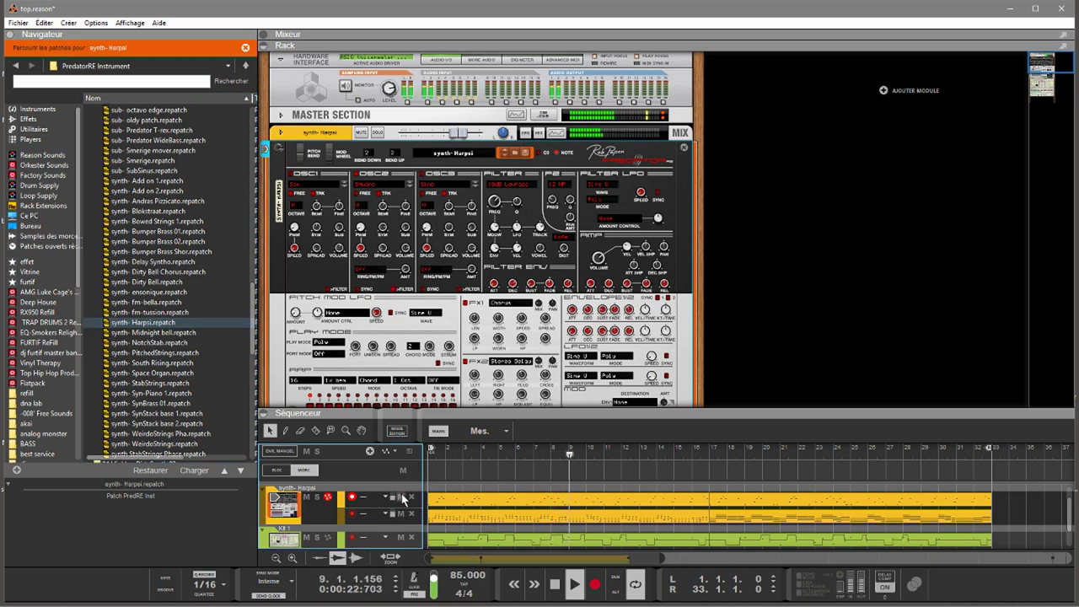
click(173, 354)
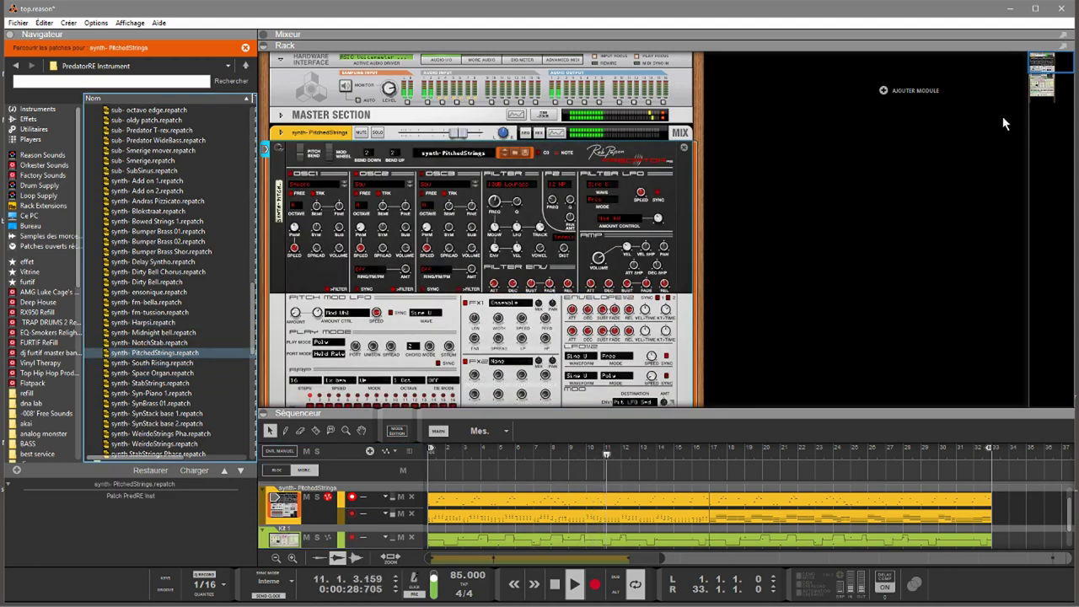
Step: Examine the PredatorRE's full front panel and its rear input and output connections, and return to the front view
scroll(1048, 67, down, 2)
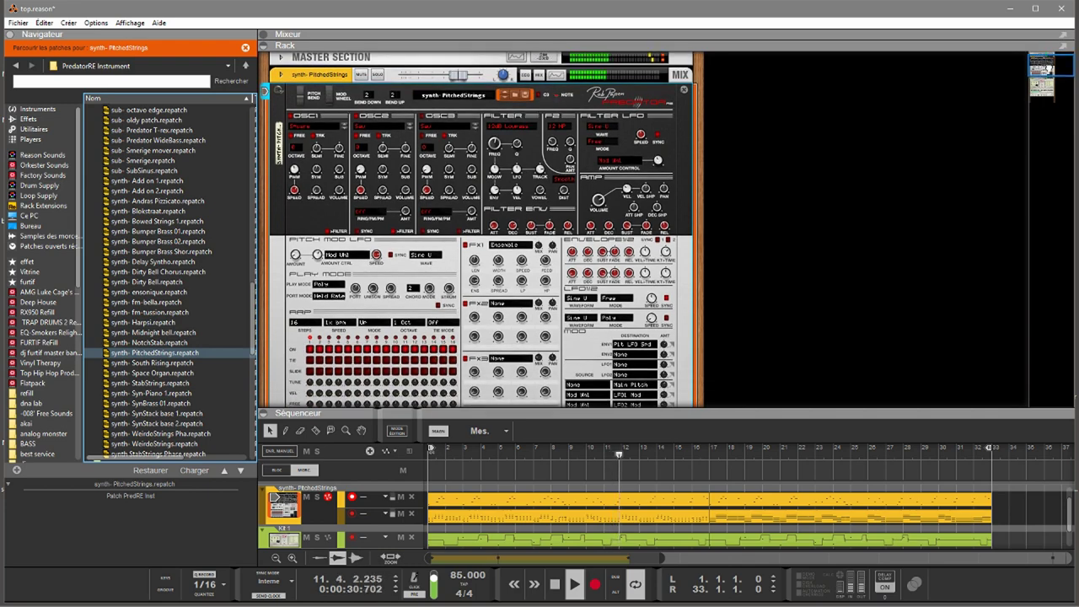
scroll(1048, 67, down, 3)
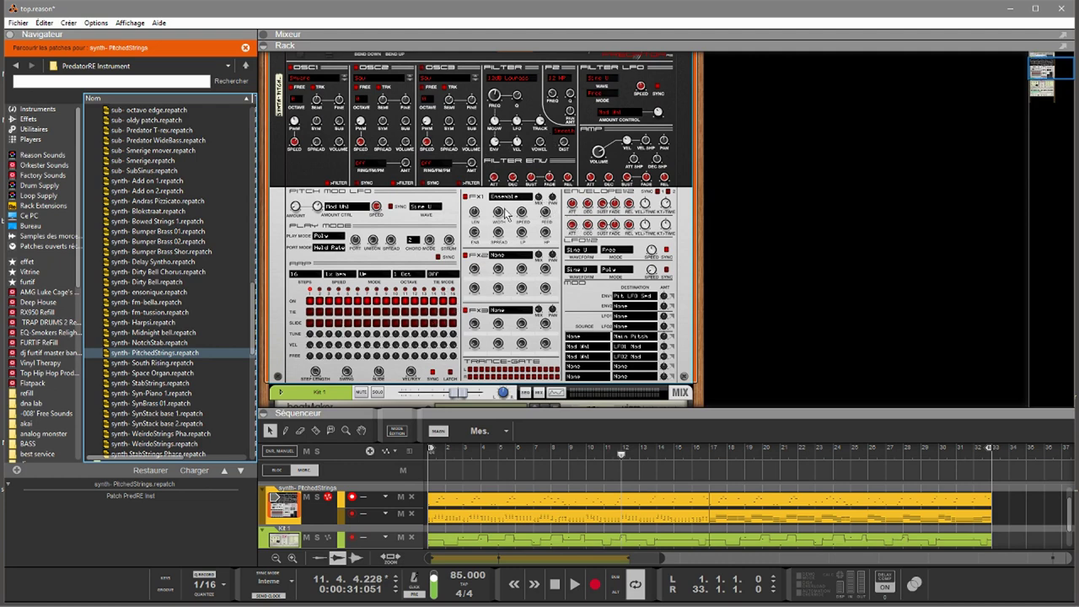
key(Tab)
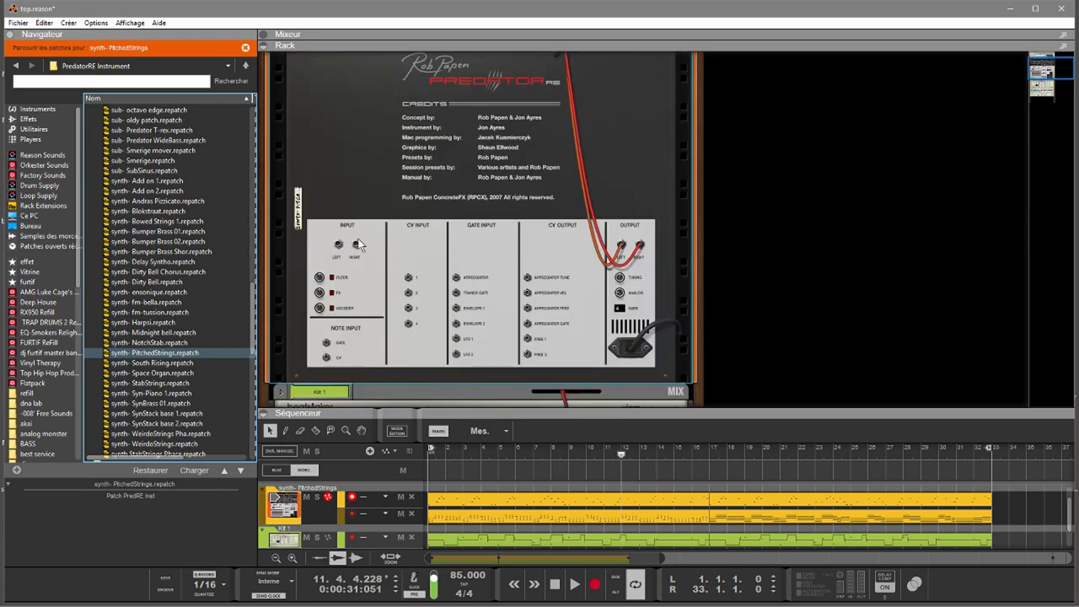
key(Tab)
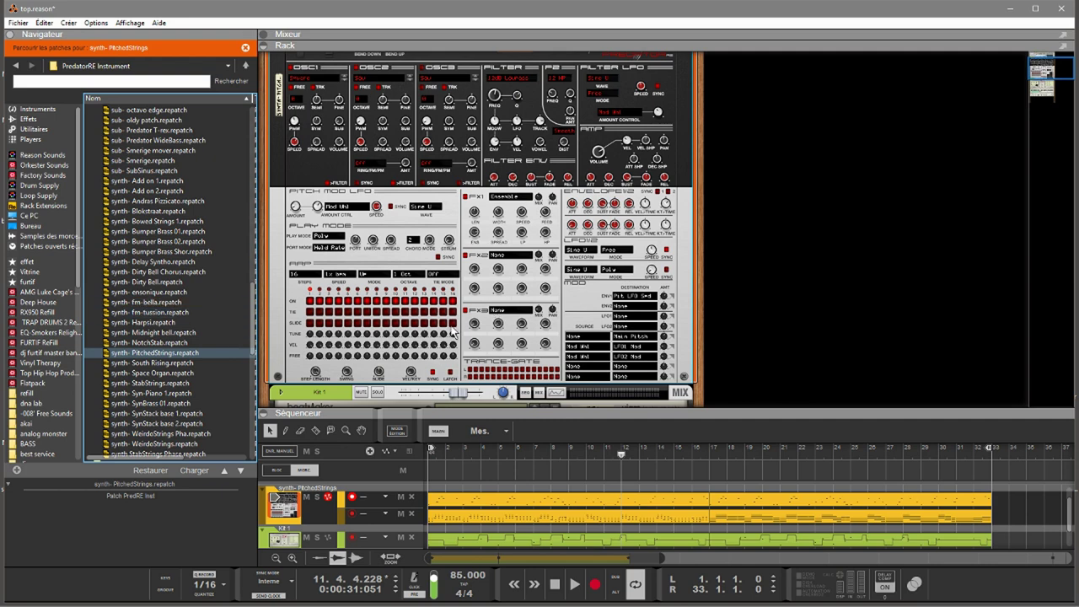
Step: Audition the "synth- South Rising" patch with the first note lane muted, playing from bar 17
drag(149, 362, 447, 259)
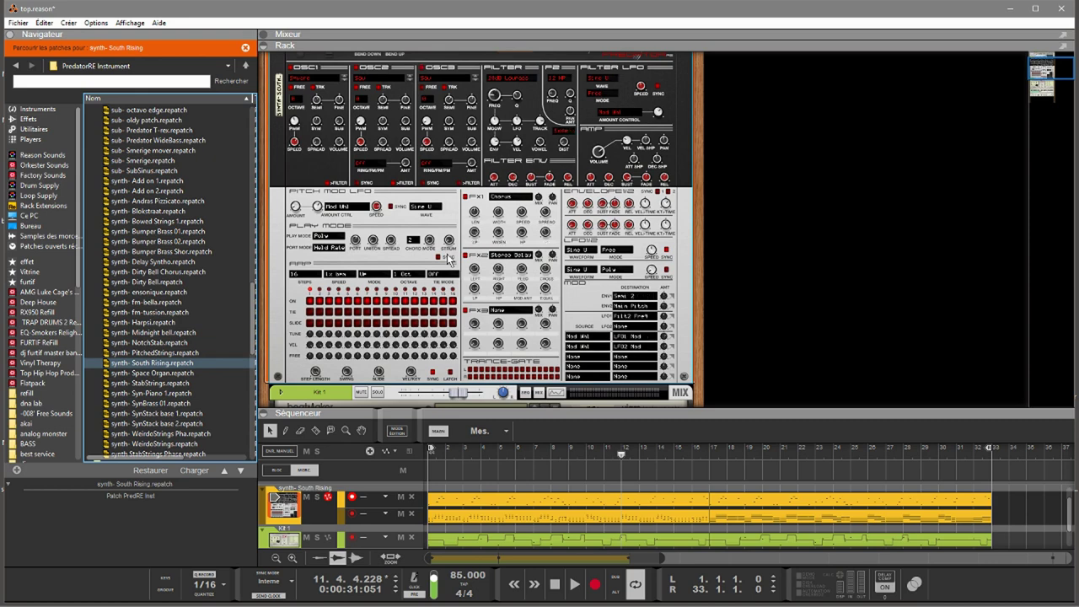
key(space)
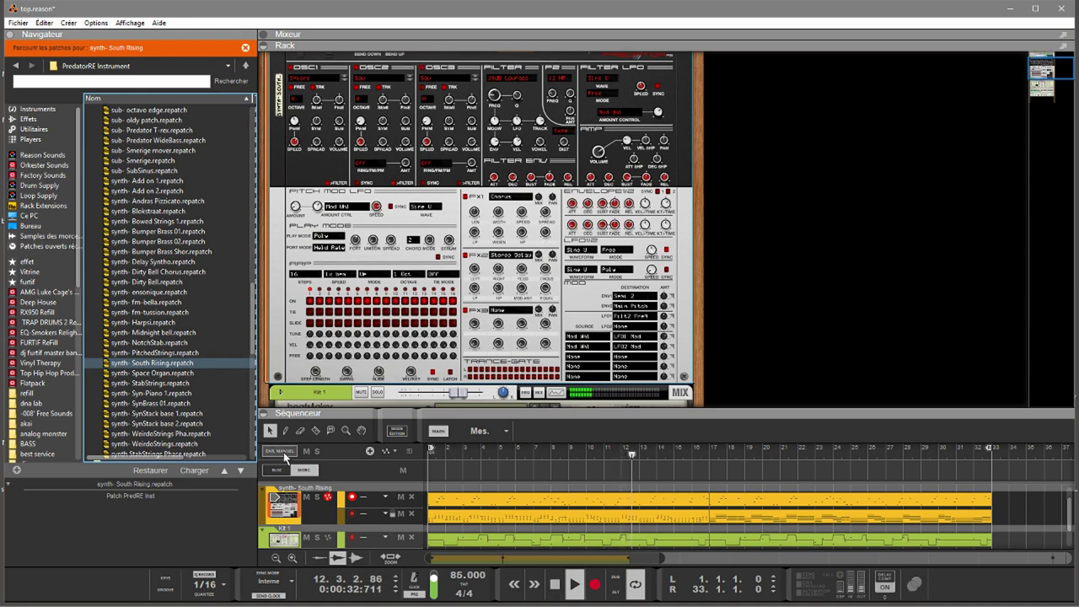
click(401, 497)
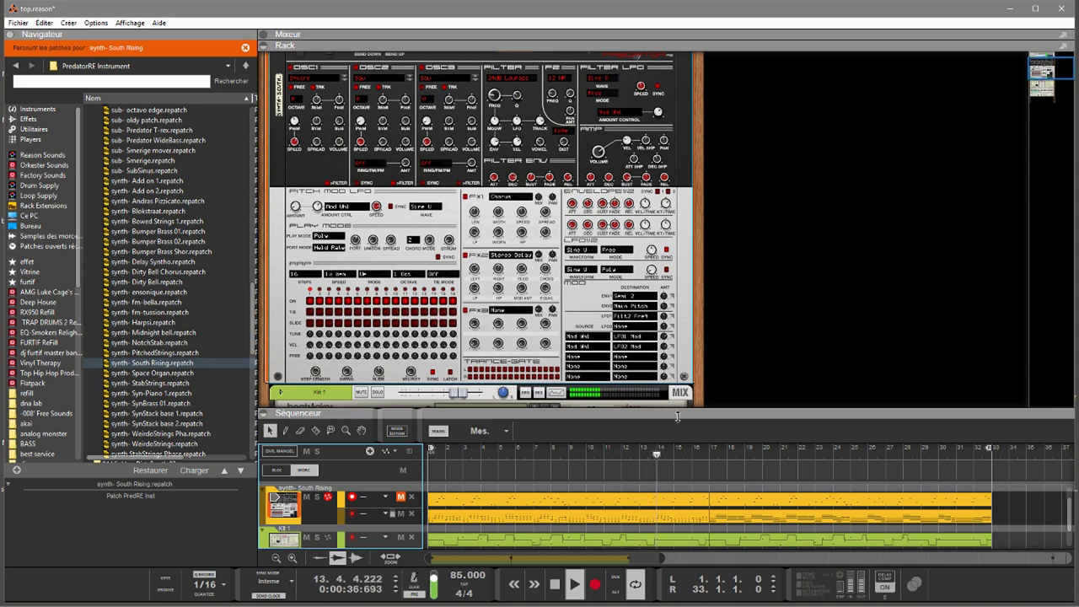
click(709, 447)
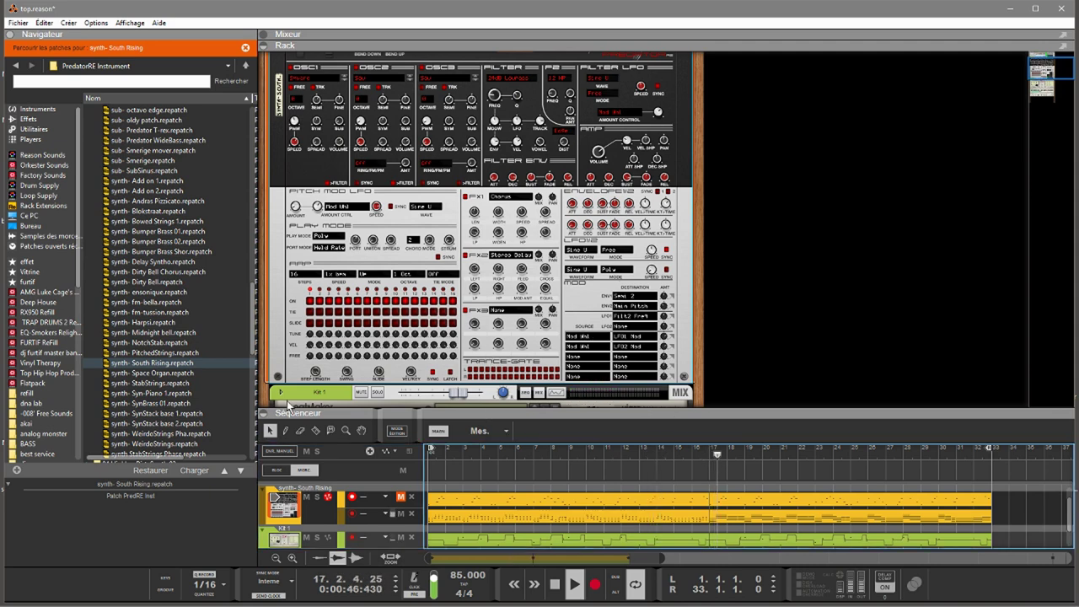
Step: Audition the "synth- Space Organ" patch on the PredatorRE during playback
click(136, 374)
click(129, 373)
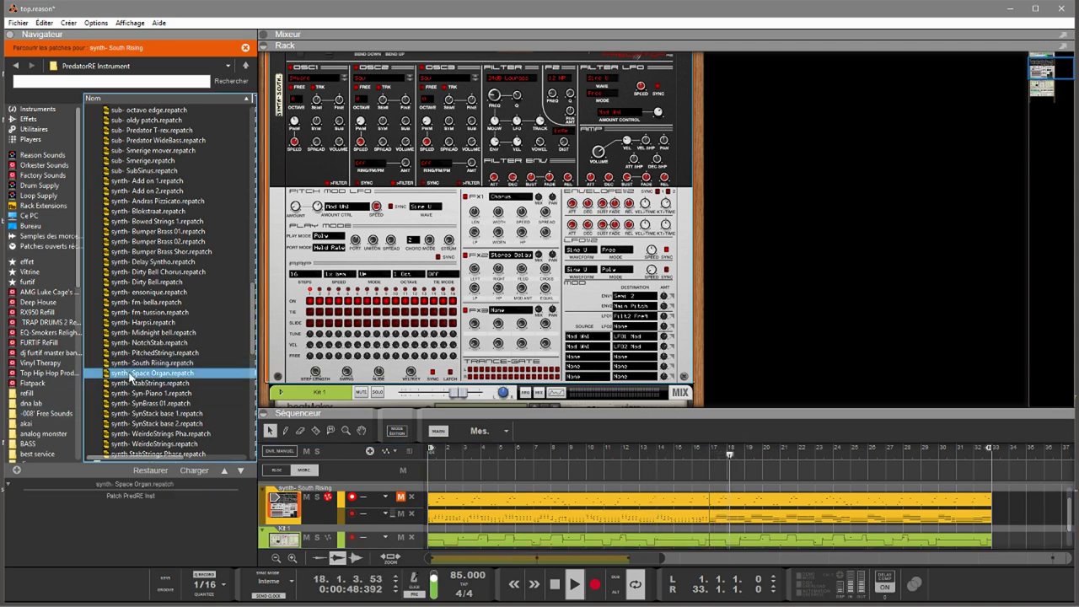
double_click(129, 375)
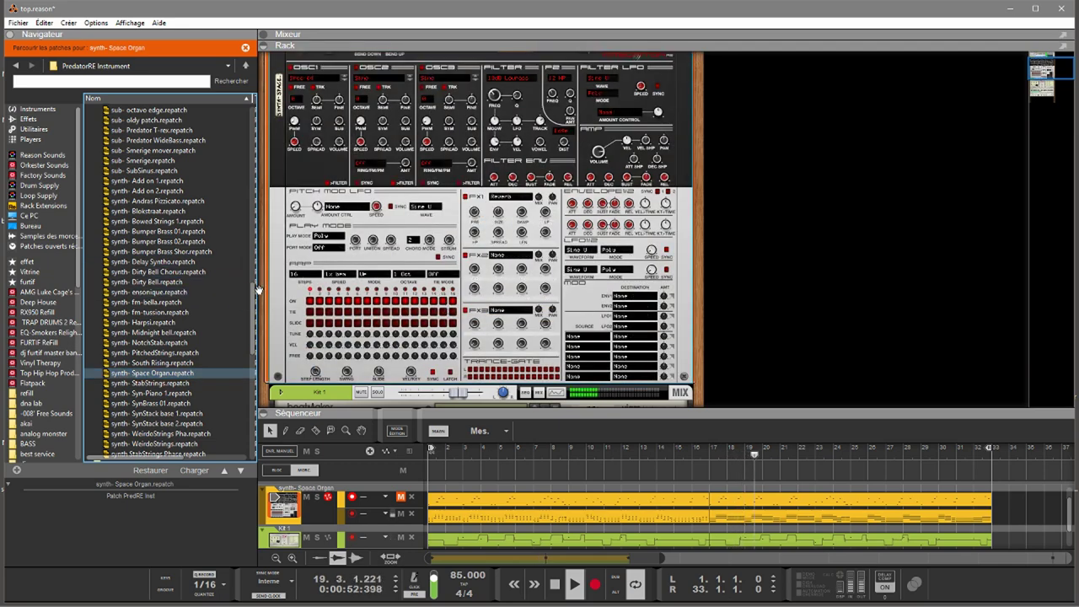
Step: Collapse the 04 HipHop DirtySouth 01 folder and load the "key- clavi-type 01" patch from the 04 HipHop RnB 01 folder
drag(253, 294, 228, 110)
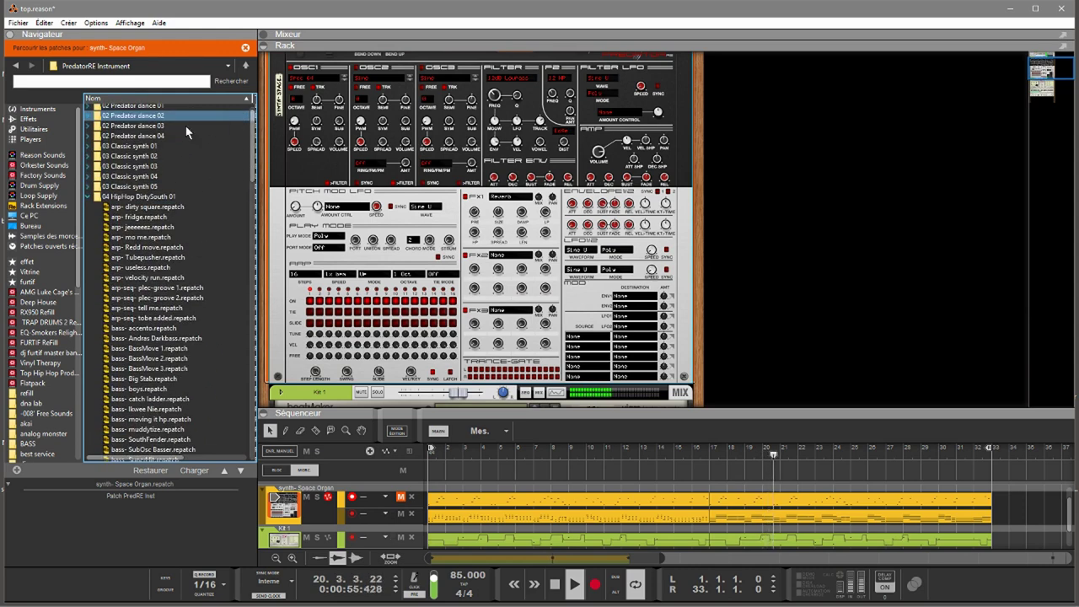
click(86, 197)
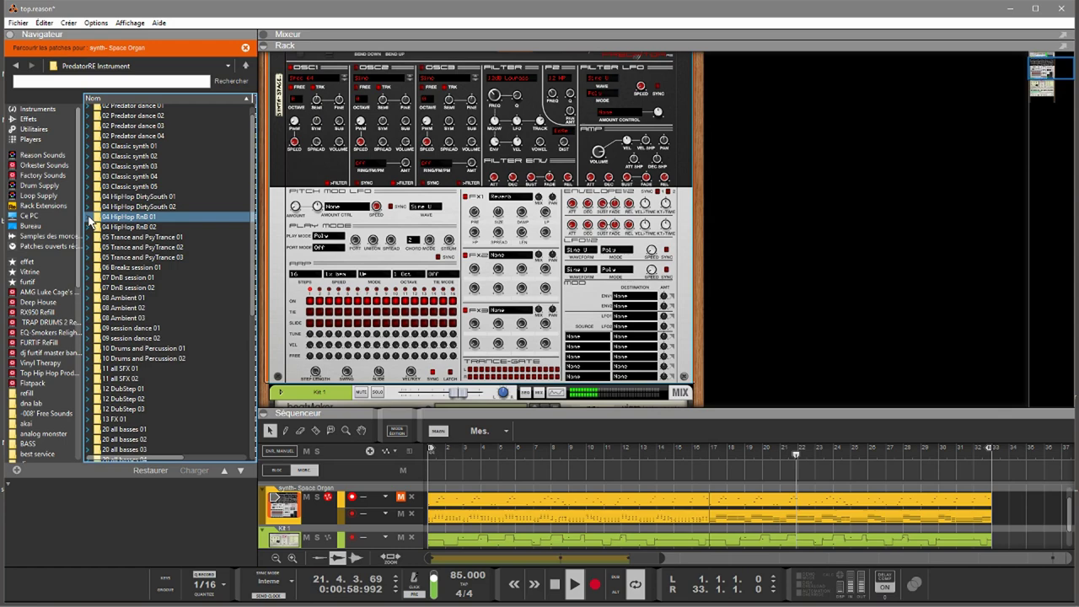
click(89, 217)
scroll(211, 236, down, 4)
click(172, 255)
key(Down)
key(Down)
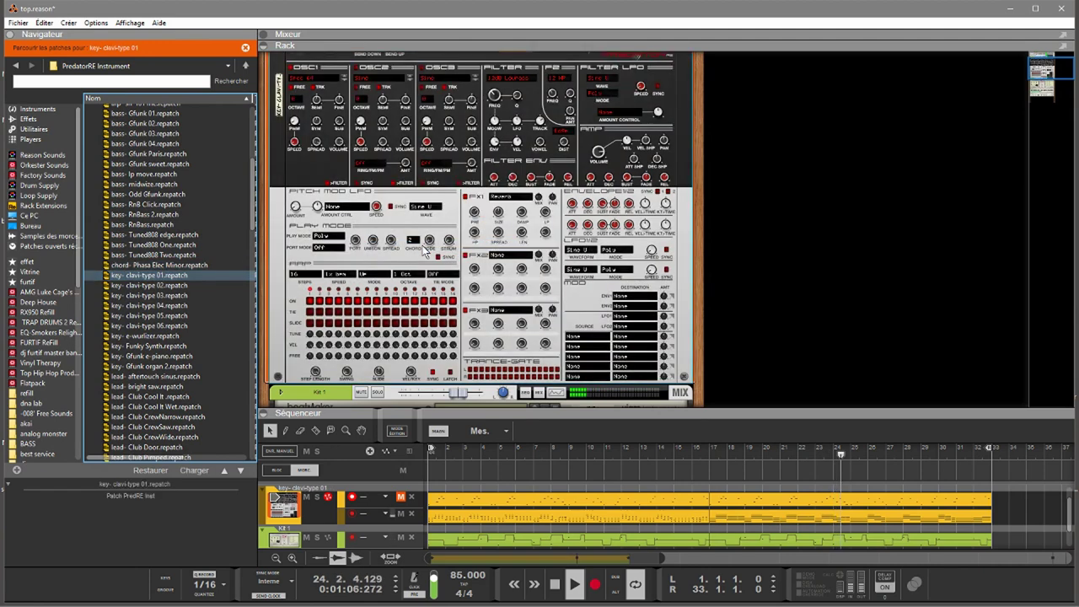
Step: Unmute the first note lane and advance the PredatorRE through the "key- clavi-type 02" and "key- clavi-type 03" patches
click(403, 495)
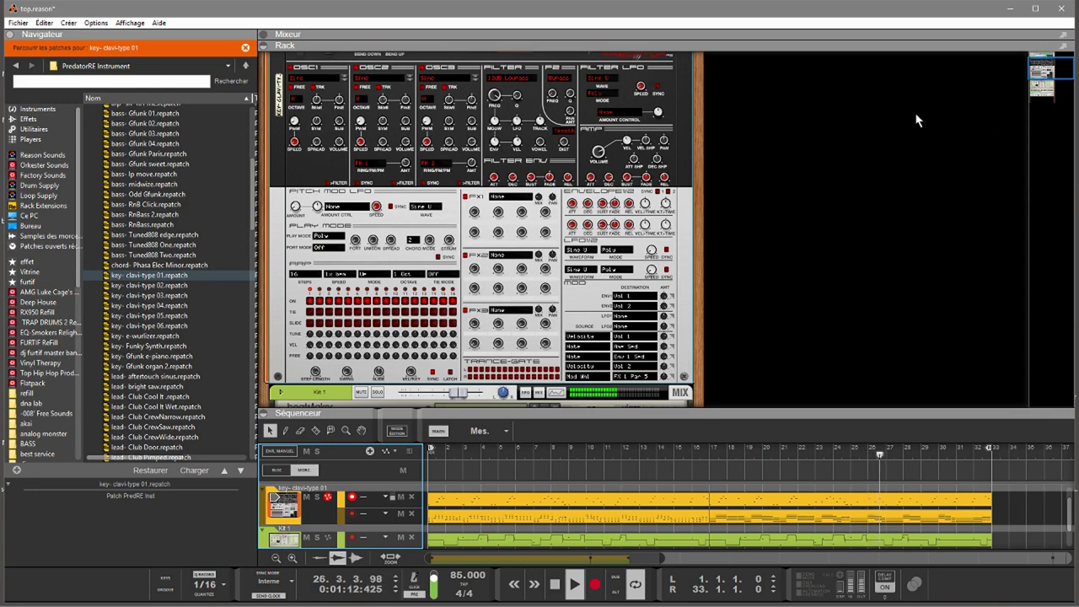
drag(1054, 72, 1057, 69)
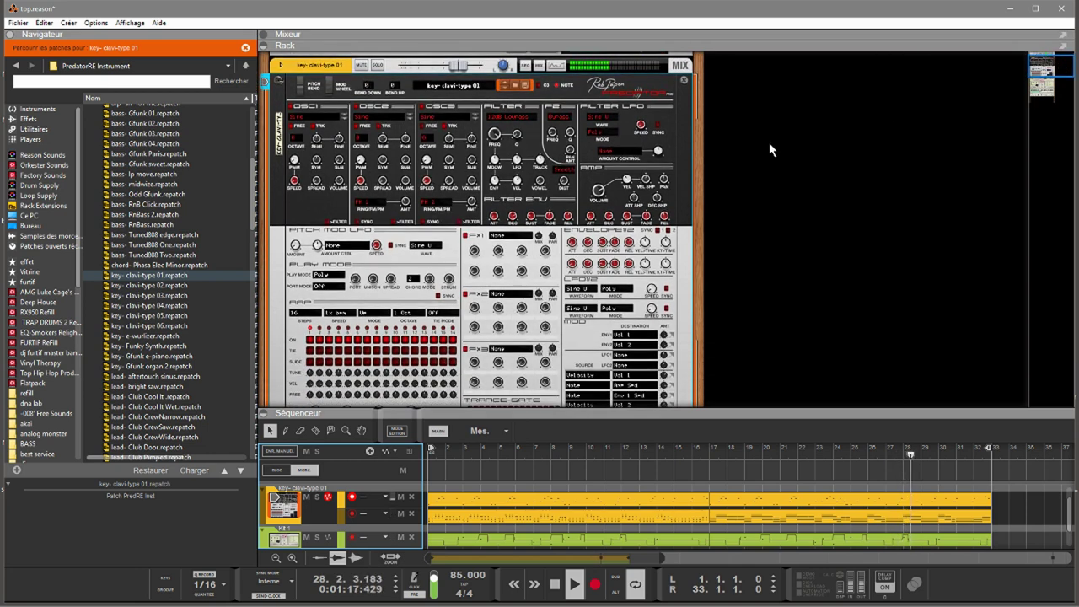
click(504, 86)
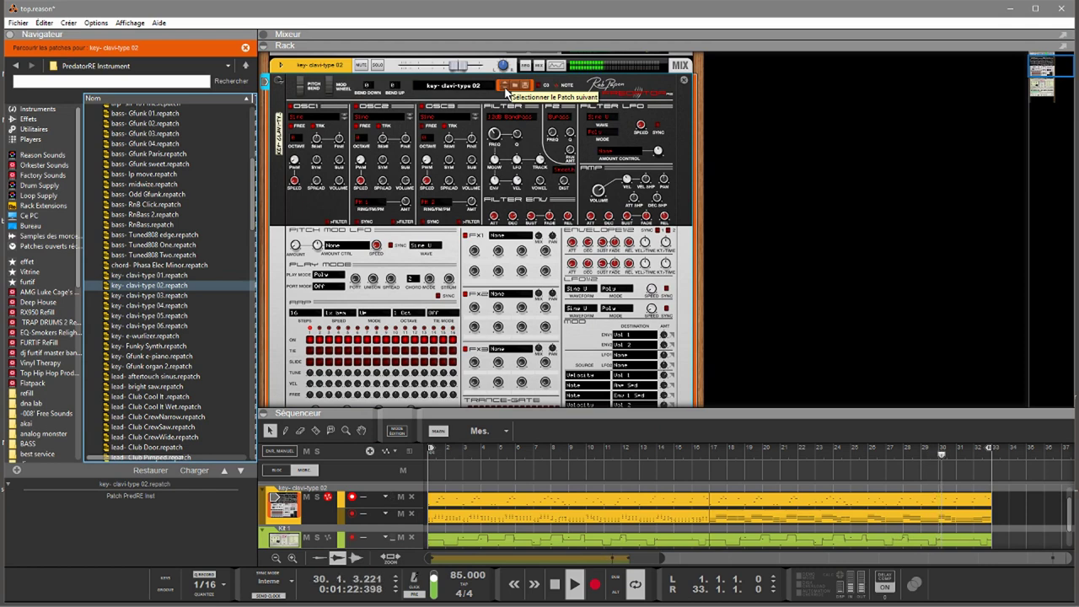
click(505, 86)
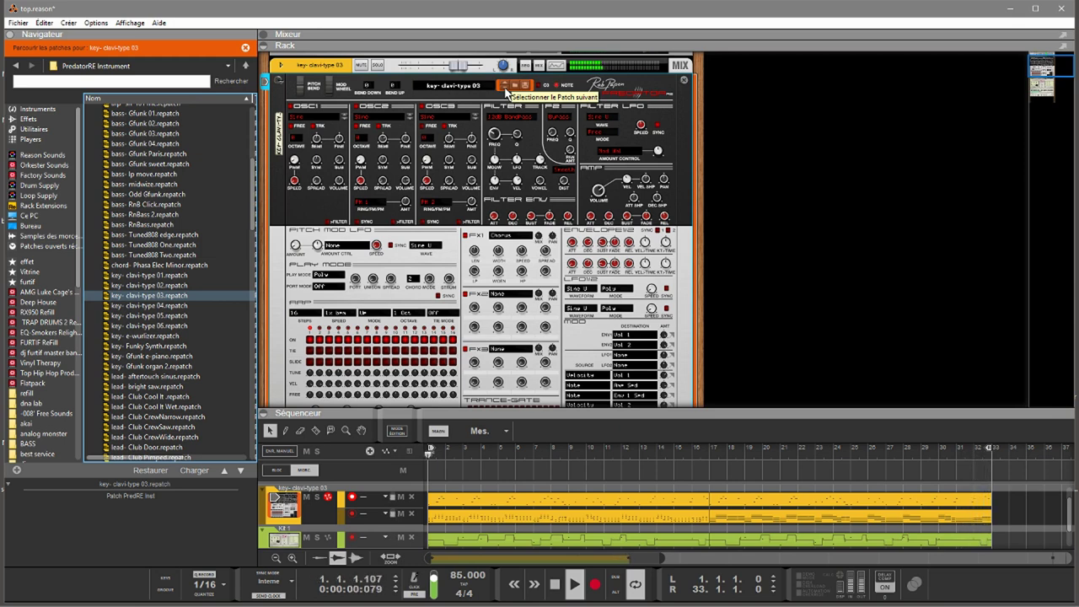
Step: Audition the "key- clavi-type 04", "key- clavi-type 05" and "key- e-wurlizer" patches on the PredatorRE during playback
click(505, 89)
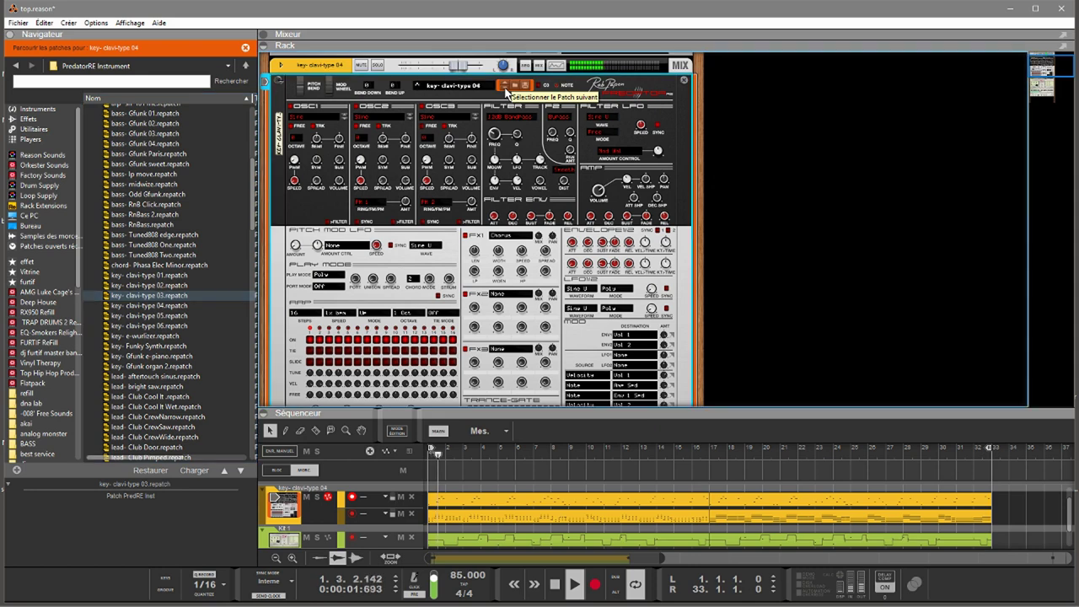
click(505, 89)
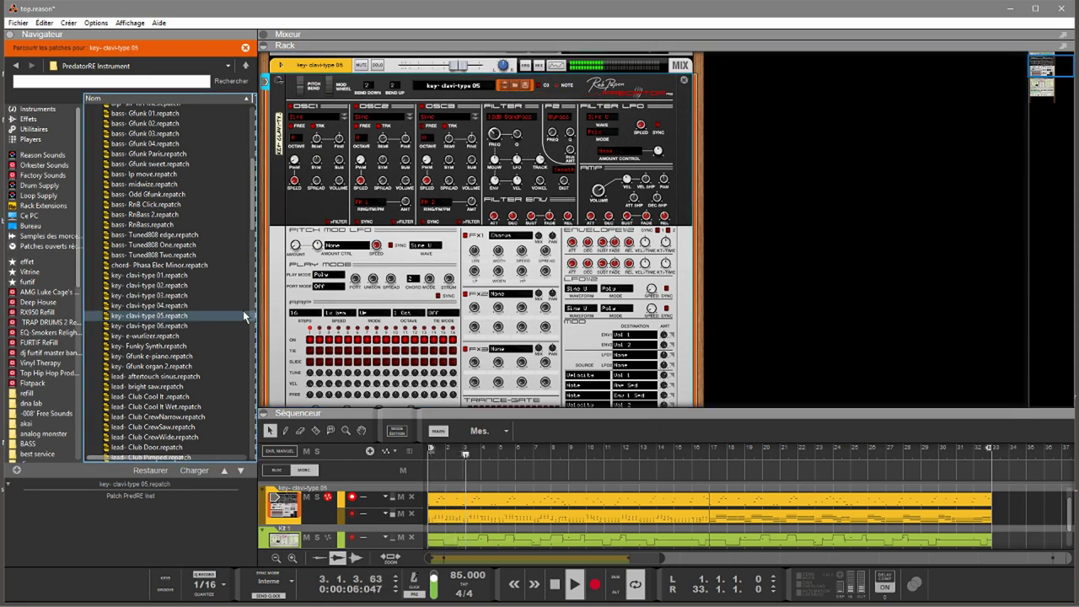
click(166, 338)
drag(166, 338, 540, 308)
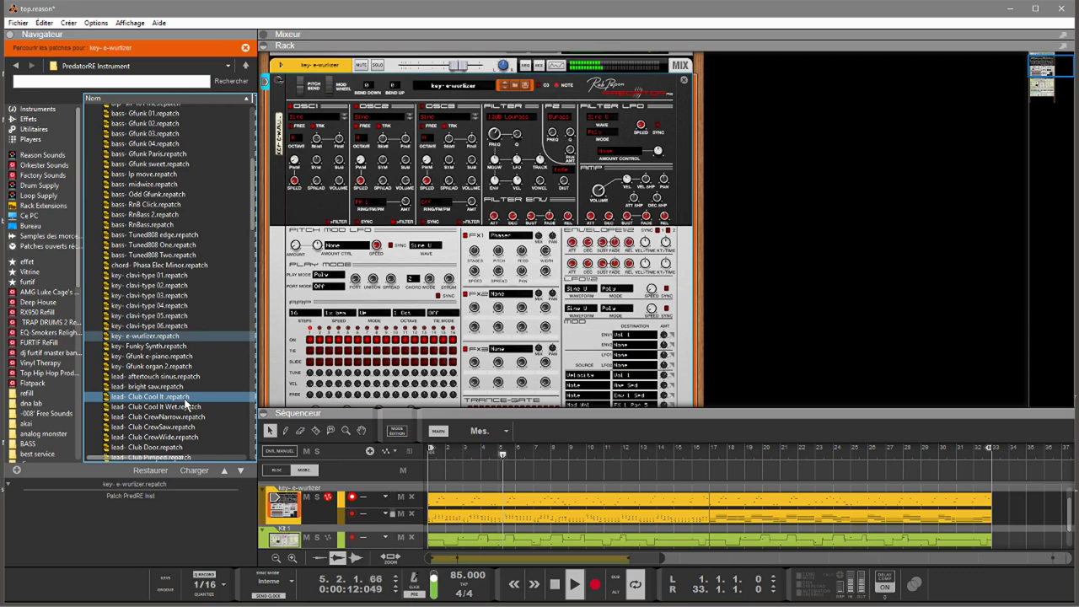
Step: Load the "lead- Club Cool It" patch and arm the second note lane for recording, briefly muting that lane
drag(184, 399, 431, 369)
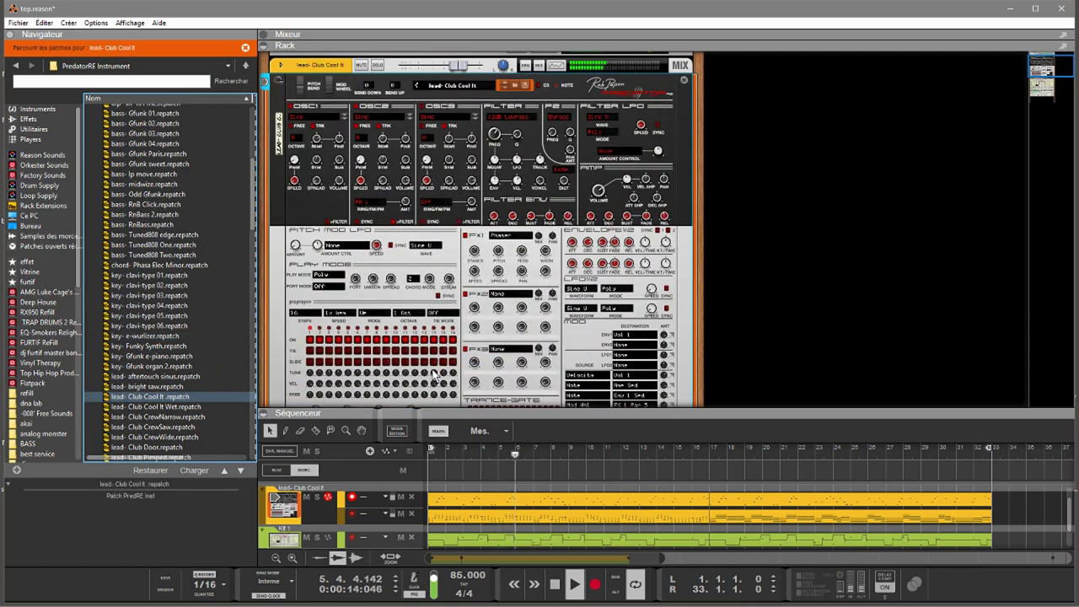
click(361, 516)
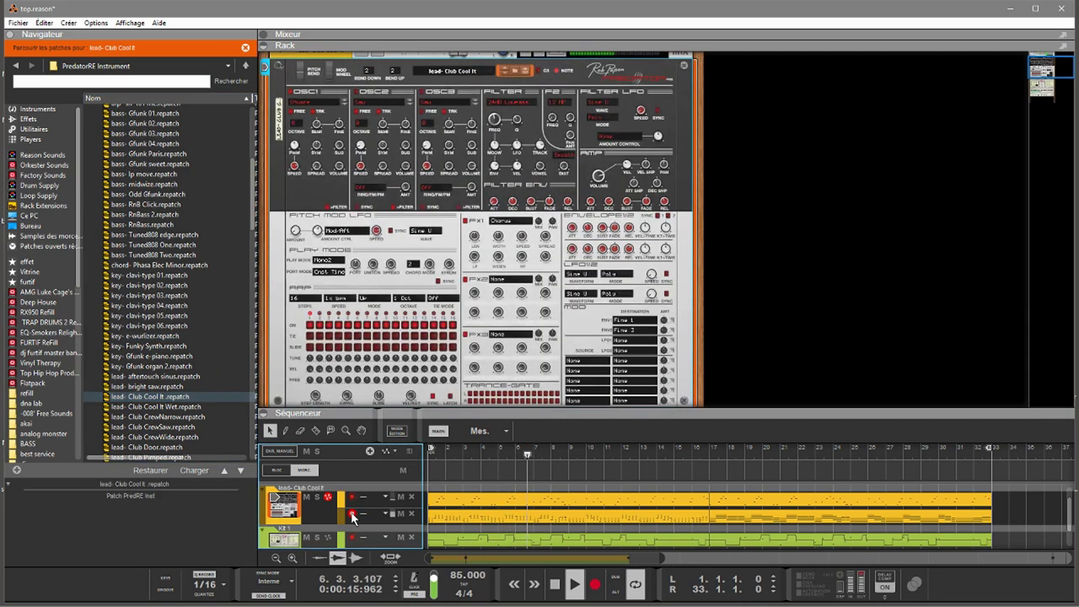
click(400, 514)
click(401, 513)
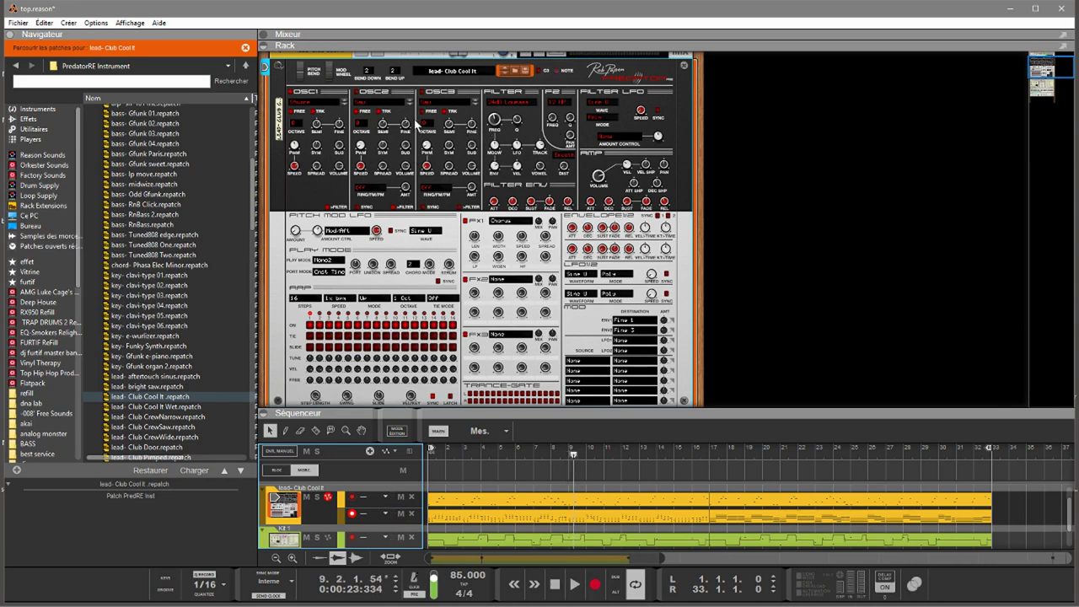
Step: Replace the PredatorRE in the rack with the Vecto instrument, keeping the existing note lanes
drag(256, 220, 261, 149)
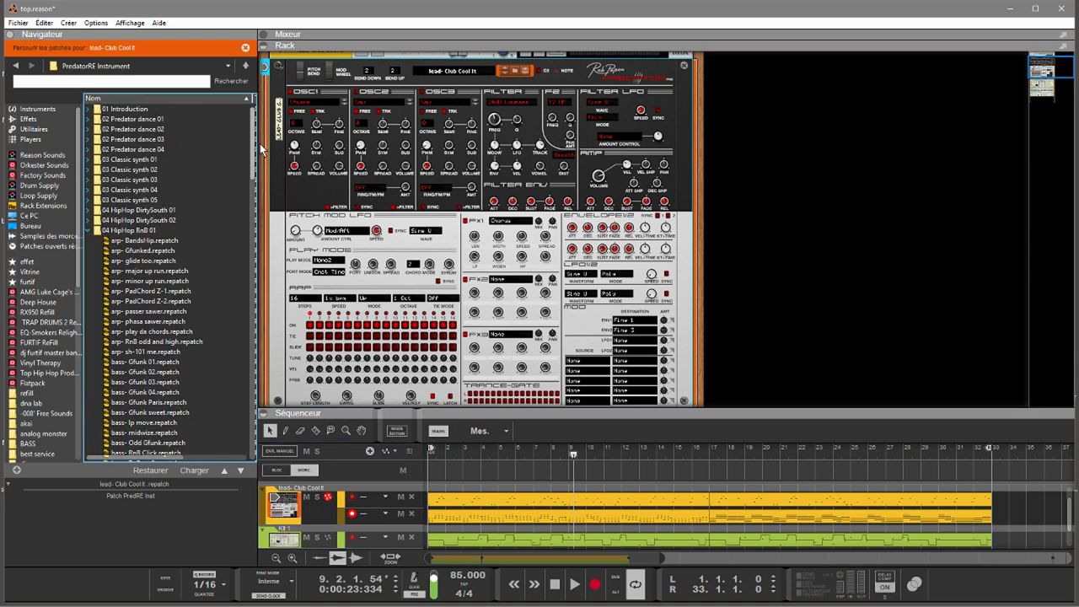
click(36, 110)
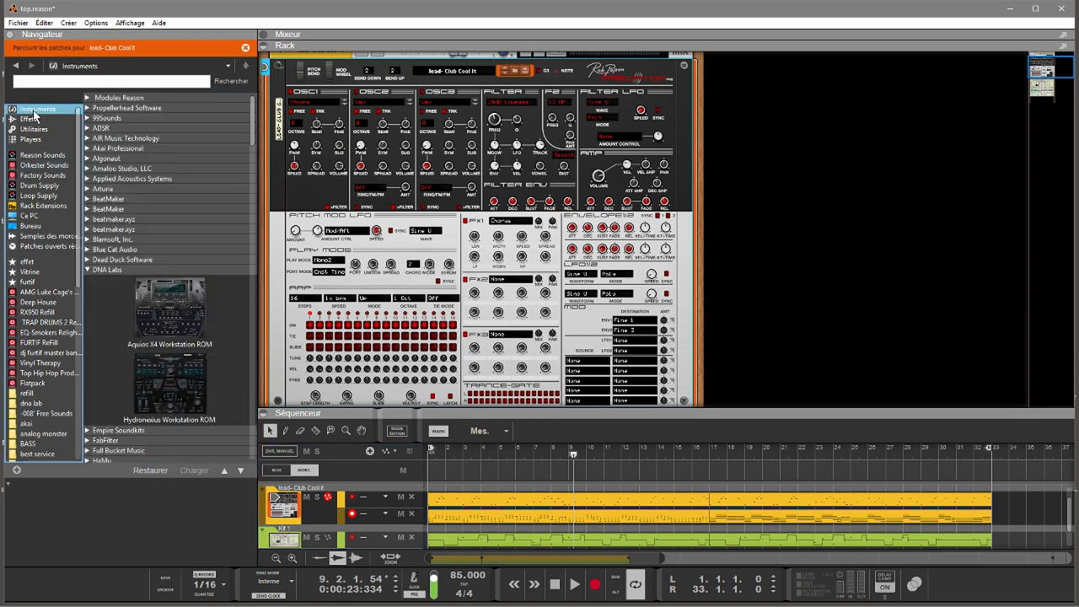
drag(252, 142, 298, 413)
drag(169, 371, 537, 302)
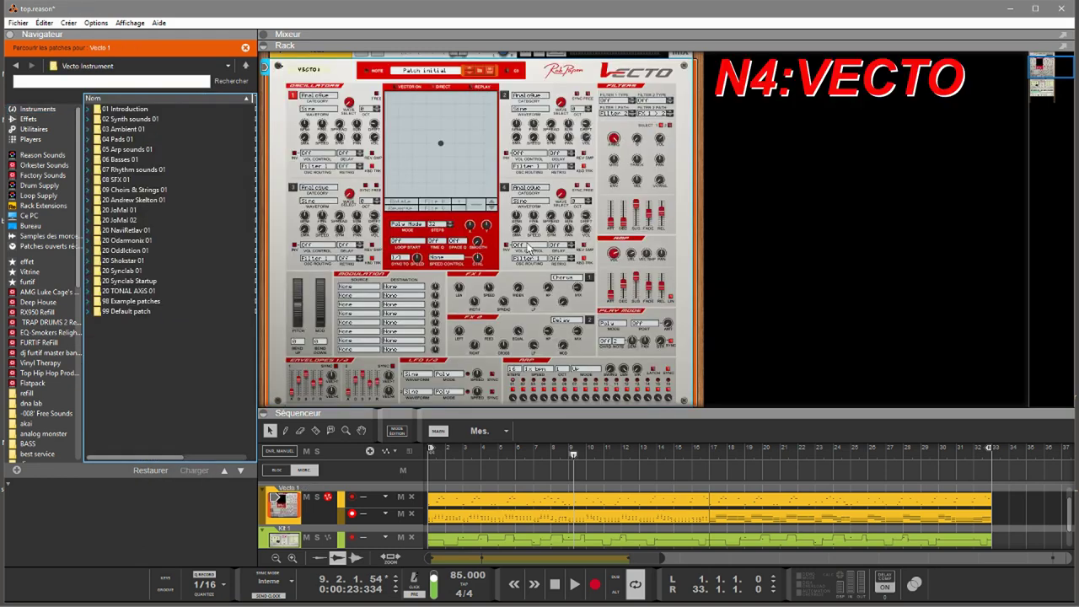
Step: Load the "DarkSaws Hmm 2" patch from the 01 Introduction folder on the Vecto and start playback
click(88, 109)
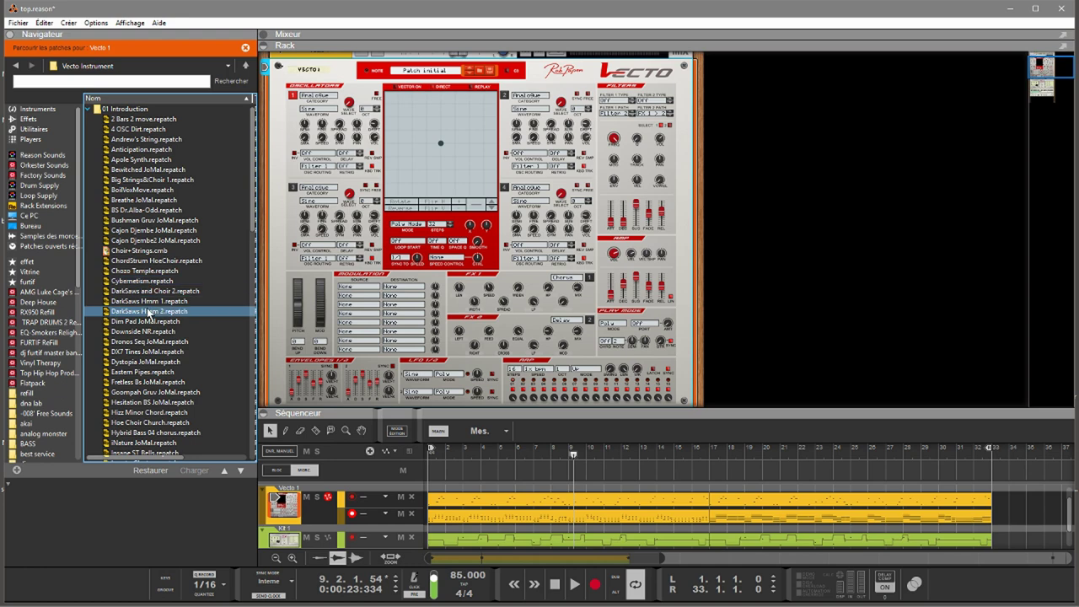
click(149, 311)
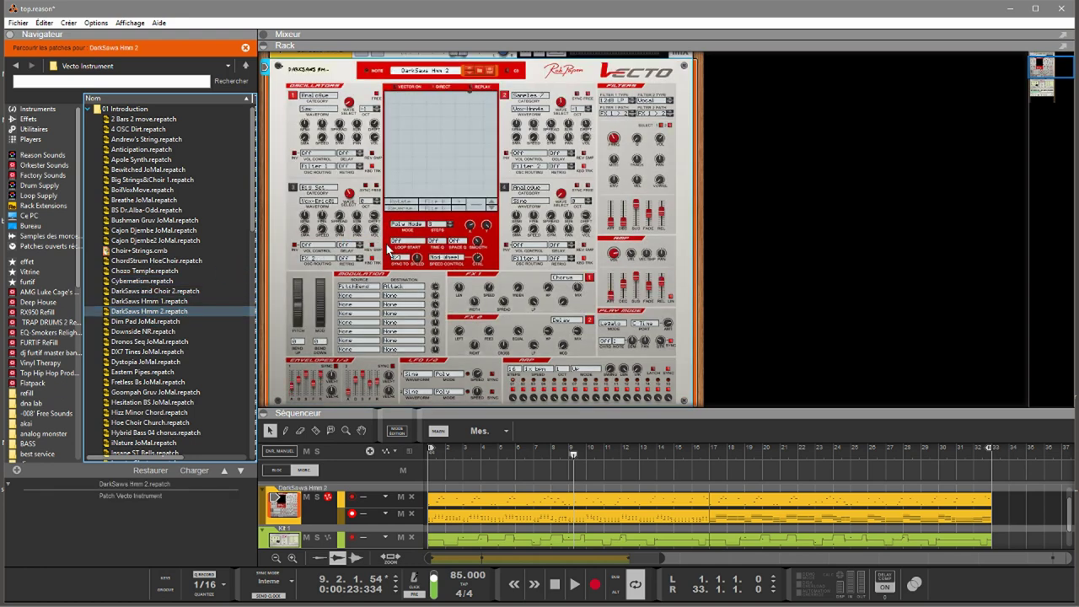
key(space)
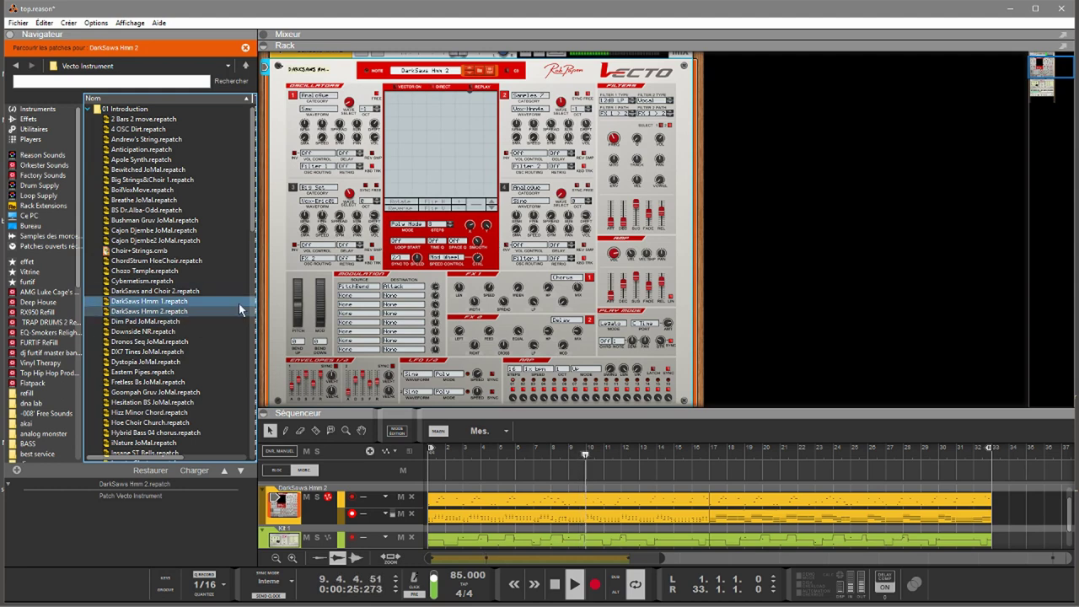
Step: Audition the "Soundtrack 1 JoMal" and "Spectral Emotion" patches from the 01 Introduction folder
drag(254, 209, 267, 329)
click(129, 335)
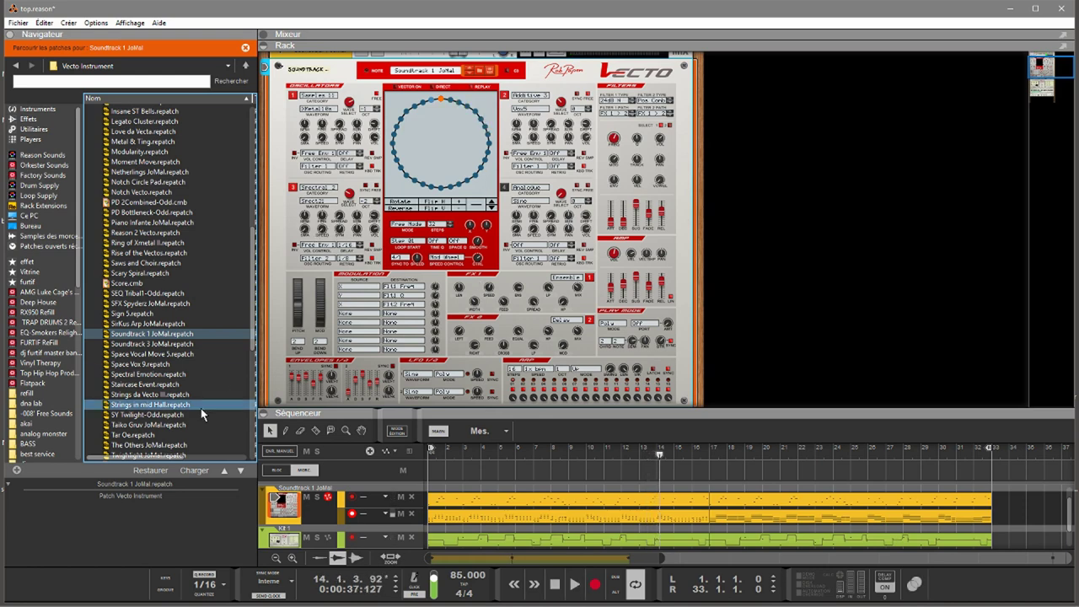
click(165, 376)
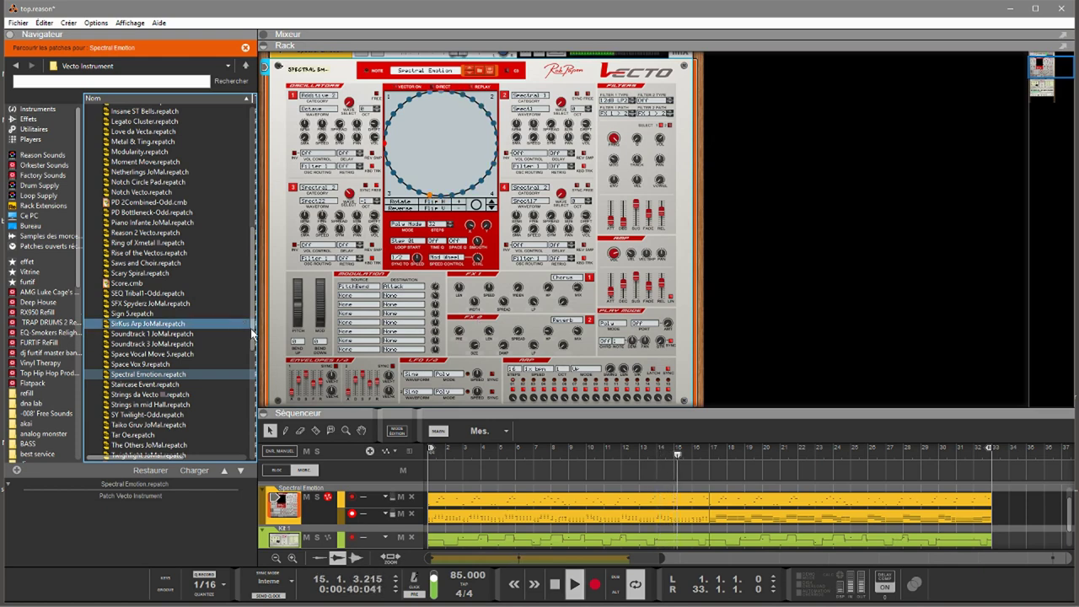
Step: Collapse the 01 Introduction folder and load the "Big Strings&Choir 1" patch from the 09 Choirs & Strings 01 folder
drag(252, 331, 254, 172)
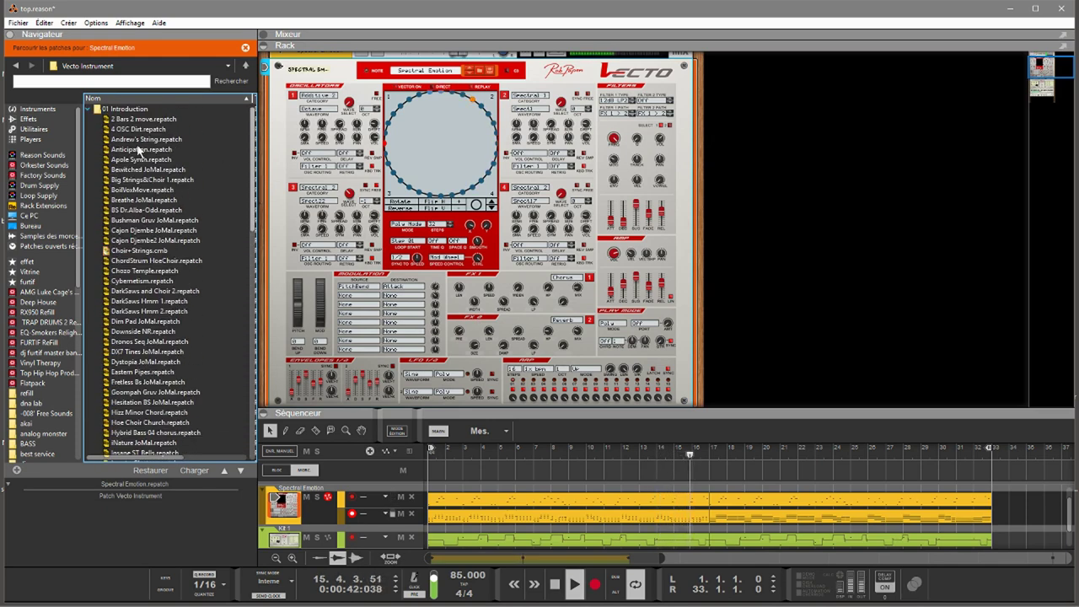
click(87, 110)
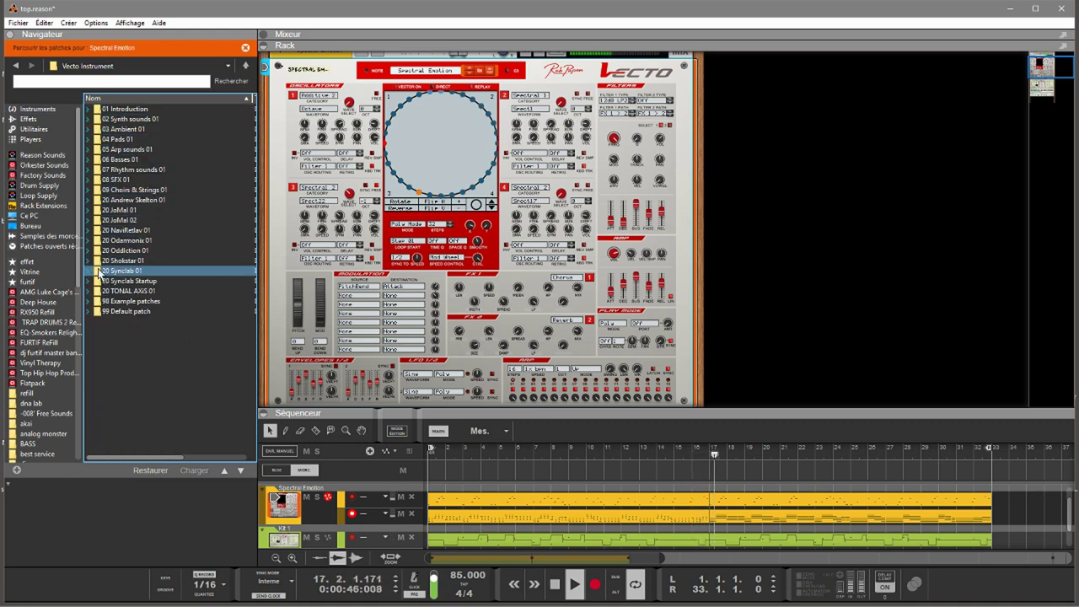
click(87, 192)
drag(151, 119, 434, 172)
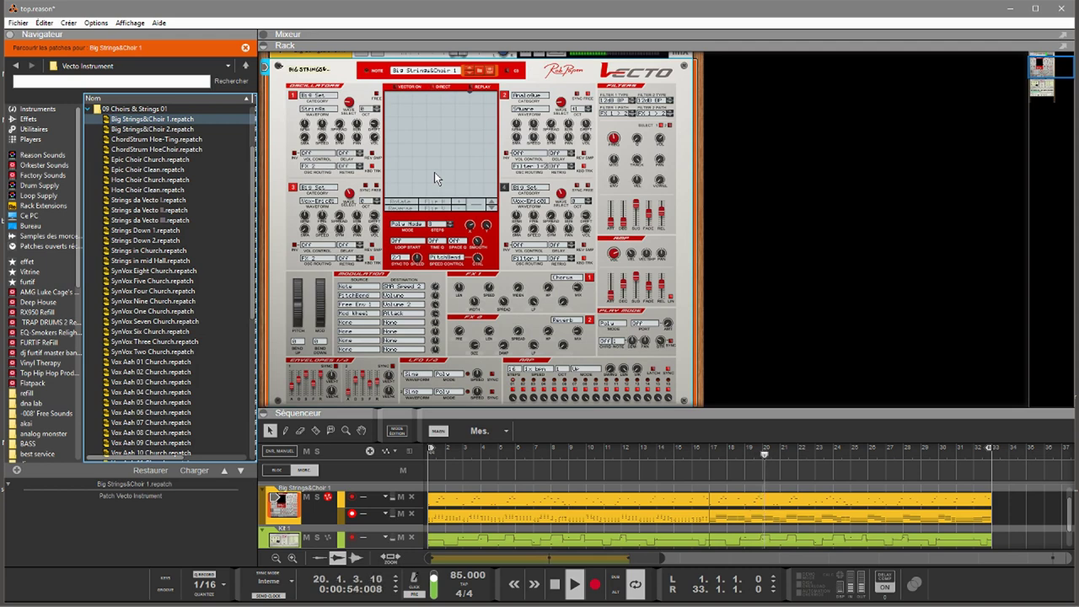
Step: Advance the Vecto through the "Big Strings&Choir 2" and "ChordStrum Hoe-Ting" patches, and mute the first note lane
click(469, 75)
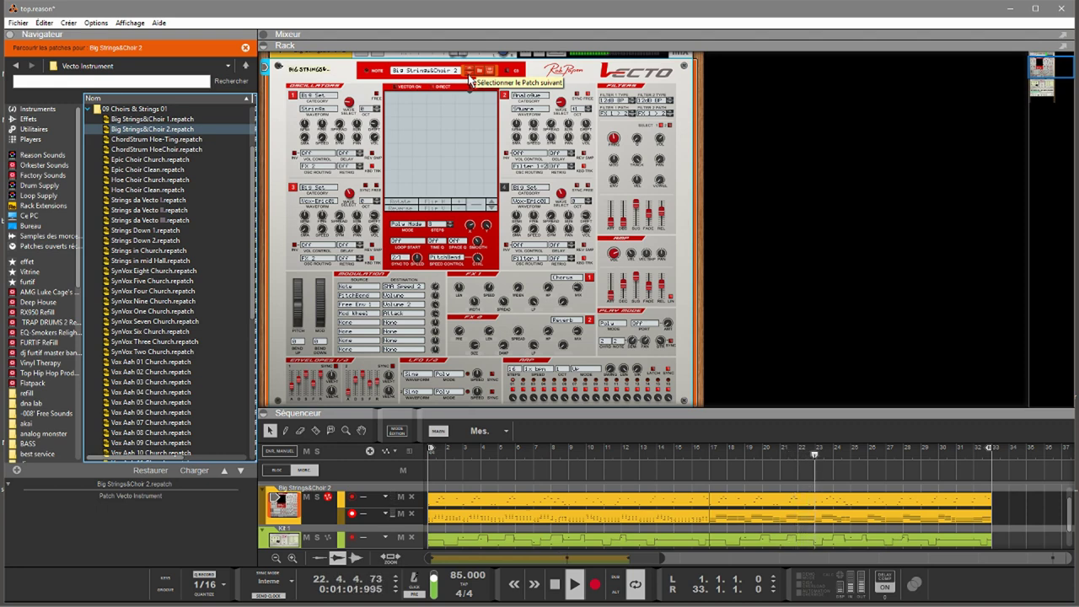
click(469, 71)
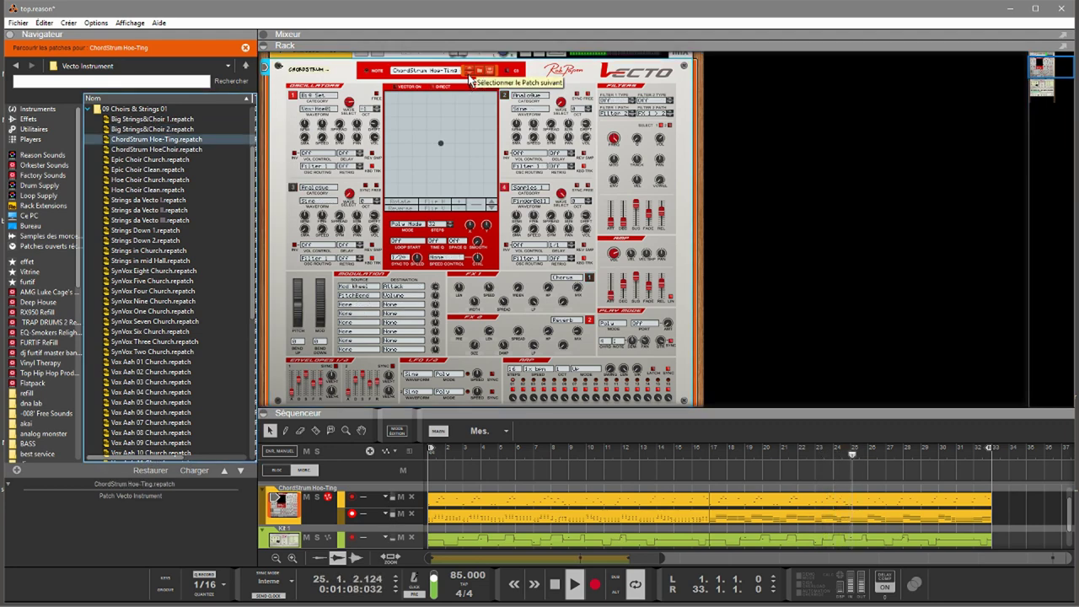
click(401, 498)
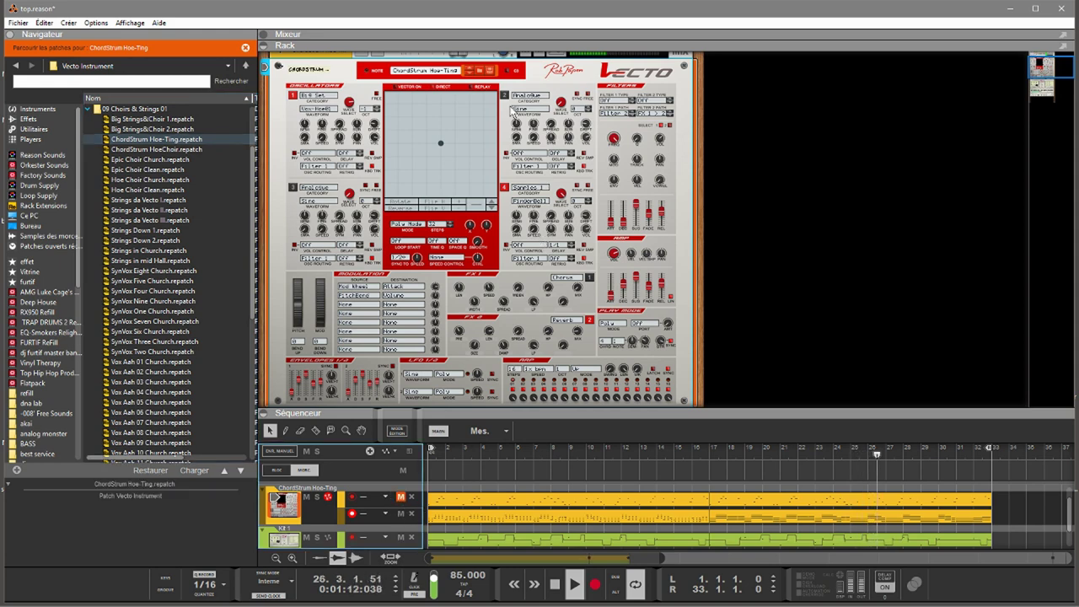
Step: Audition the "ChordStrum HoeChoir" and "Epic Choir Church" patches with the first note lane muted, and stop playback
click(470, 76)
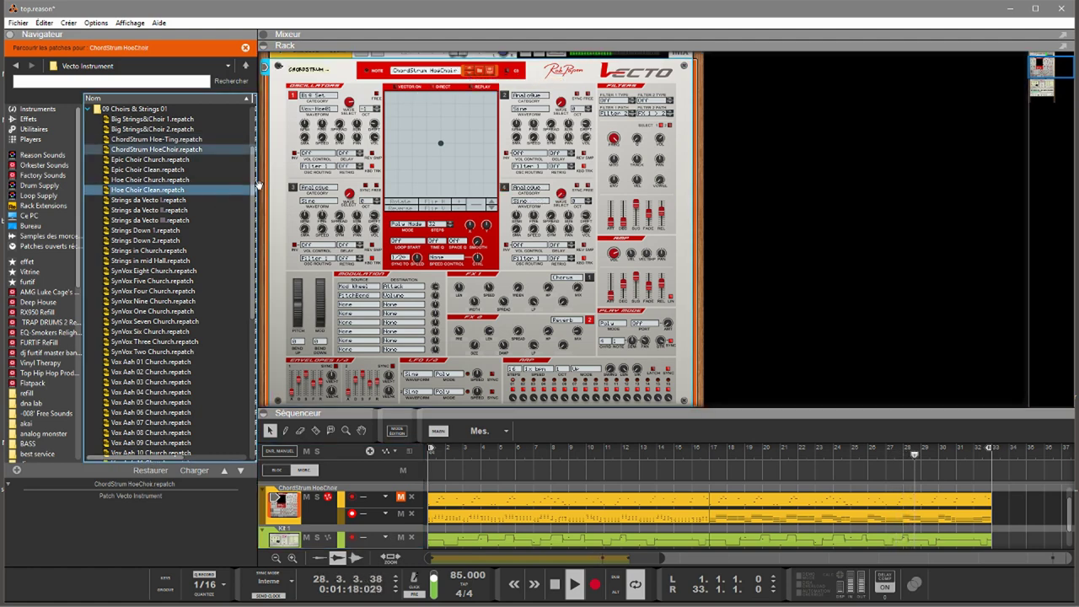
click(471, 77)
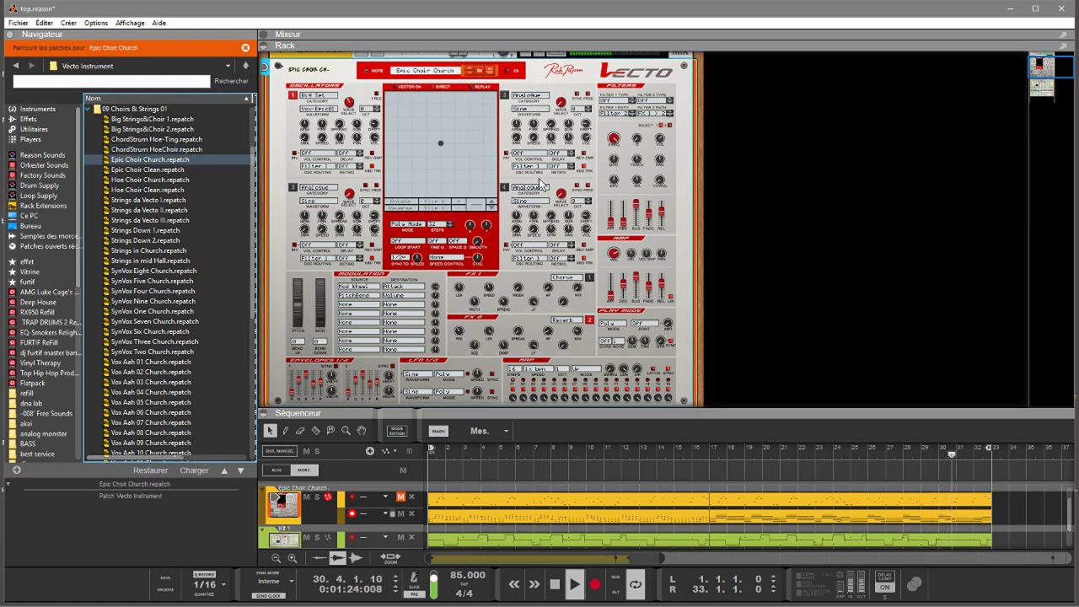
key(space)
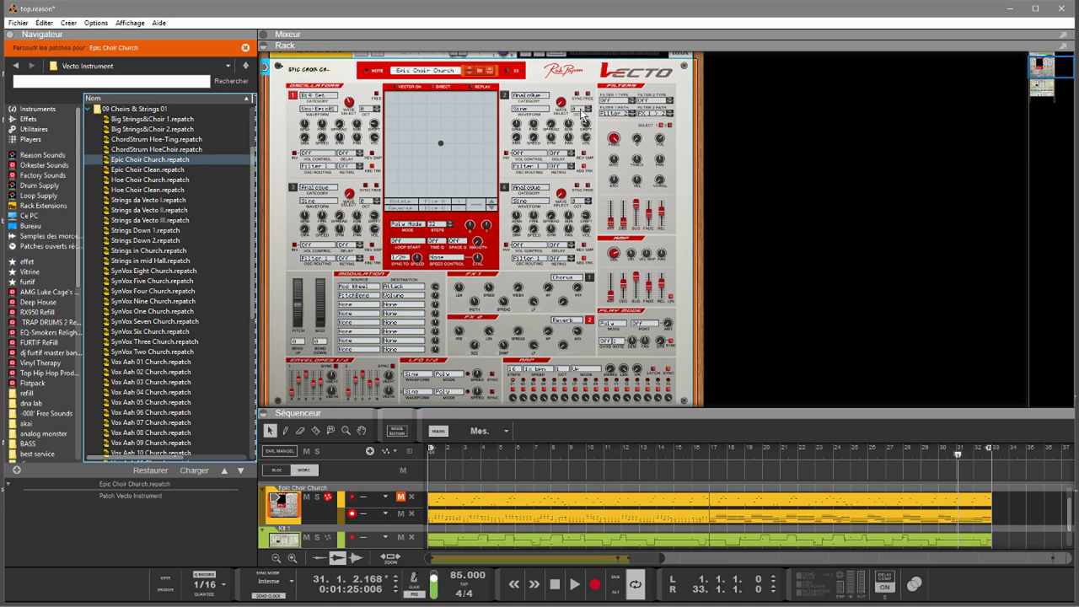
Step: Examine the category choices of the Vecto's oscillator 3 and the source and destination choices of its modulation matrix
click(332, 190)
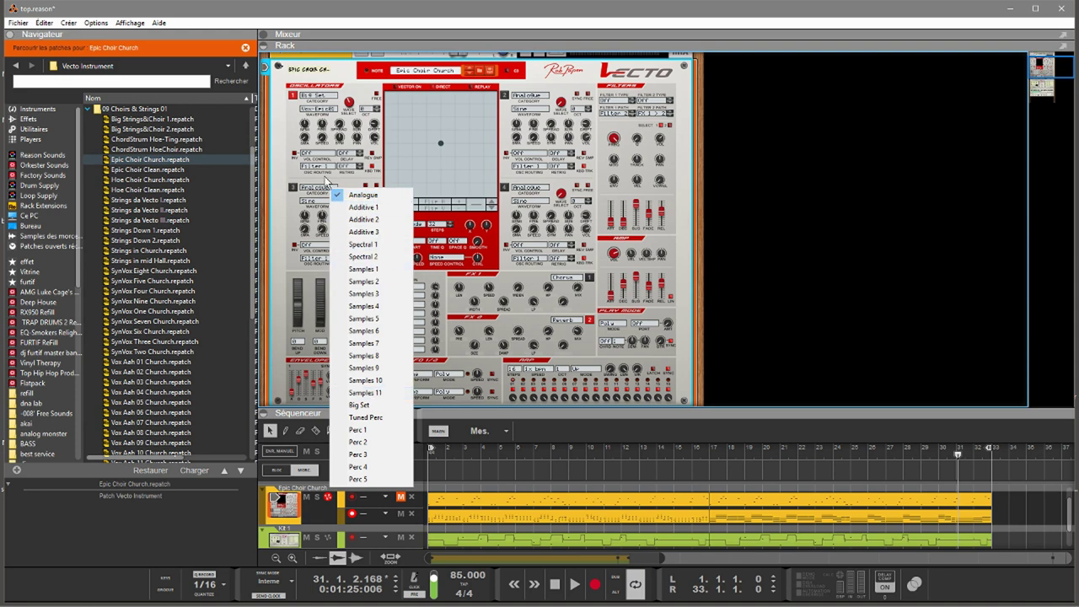
click(277, 167)
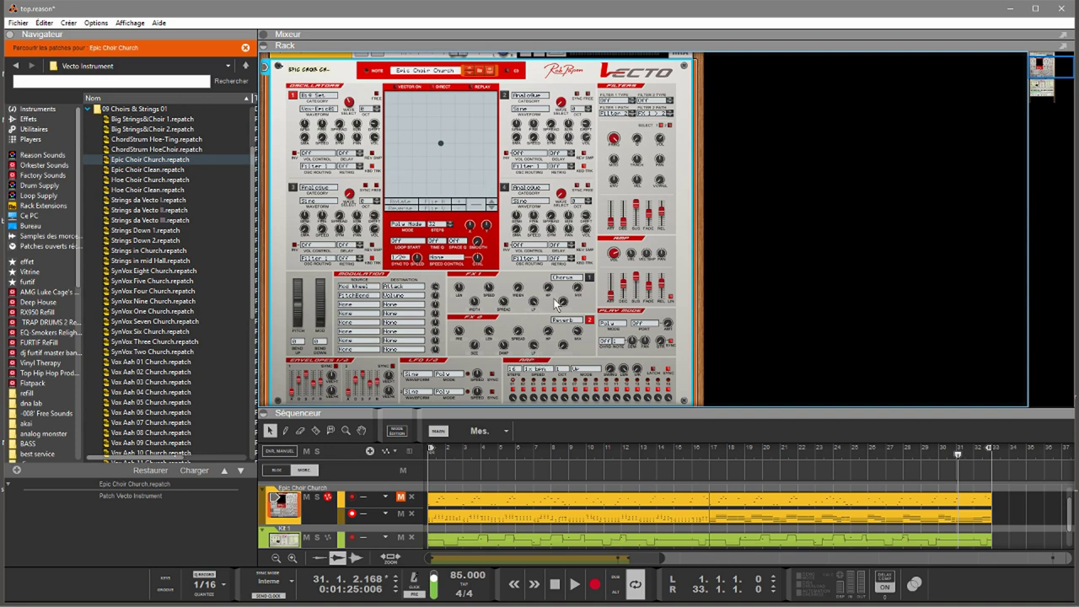
click(358, 289)
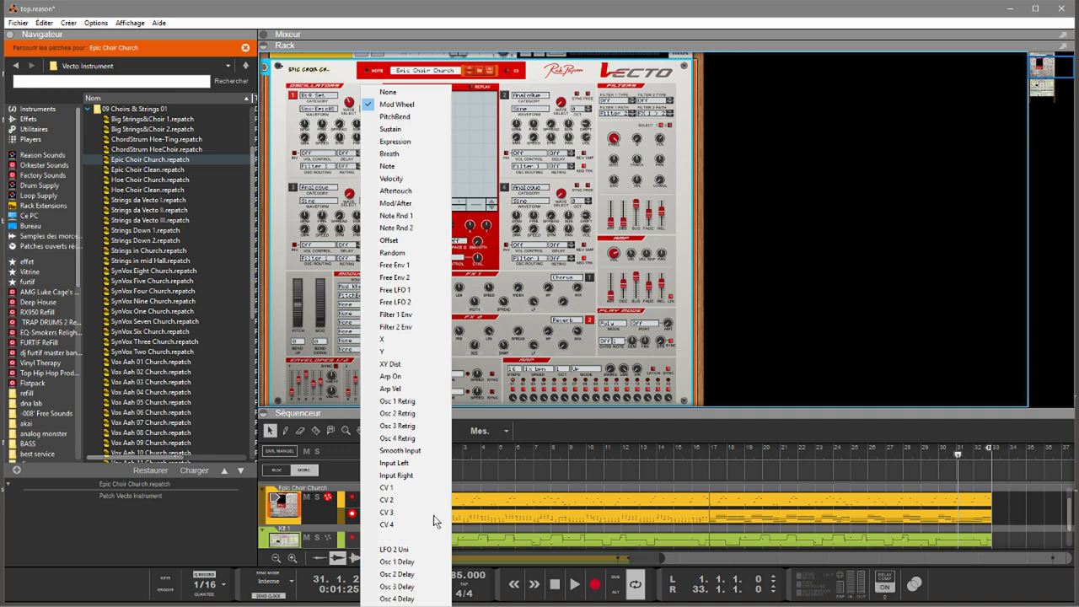
click(466, 329)
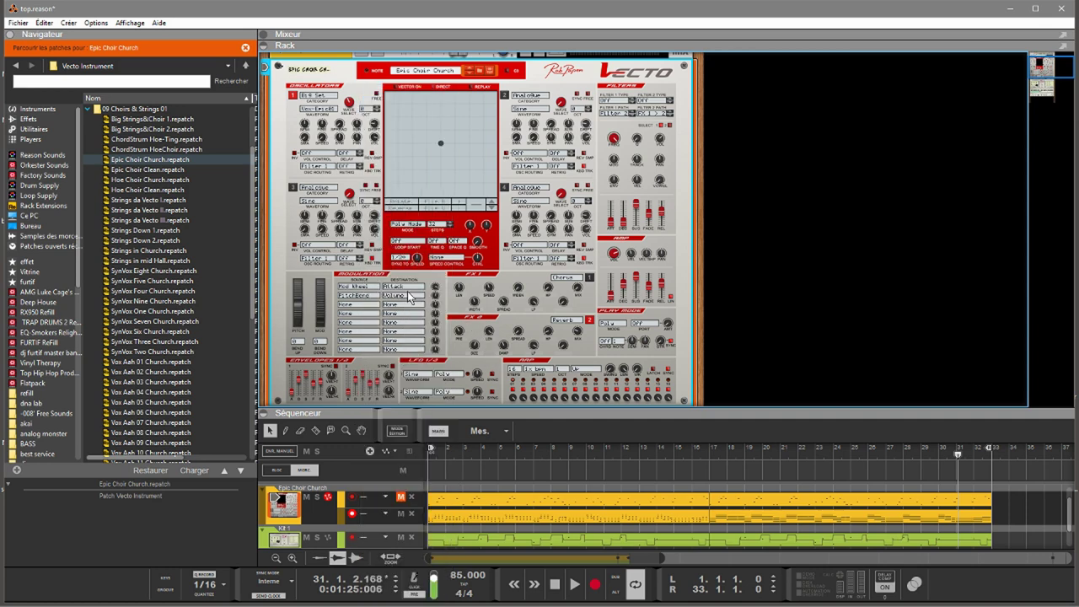
click(410, 291)
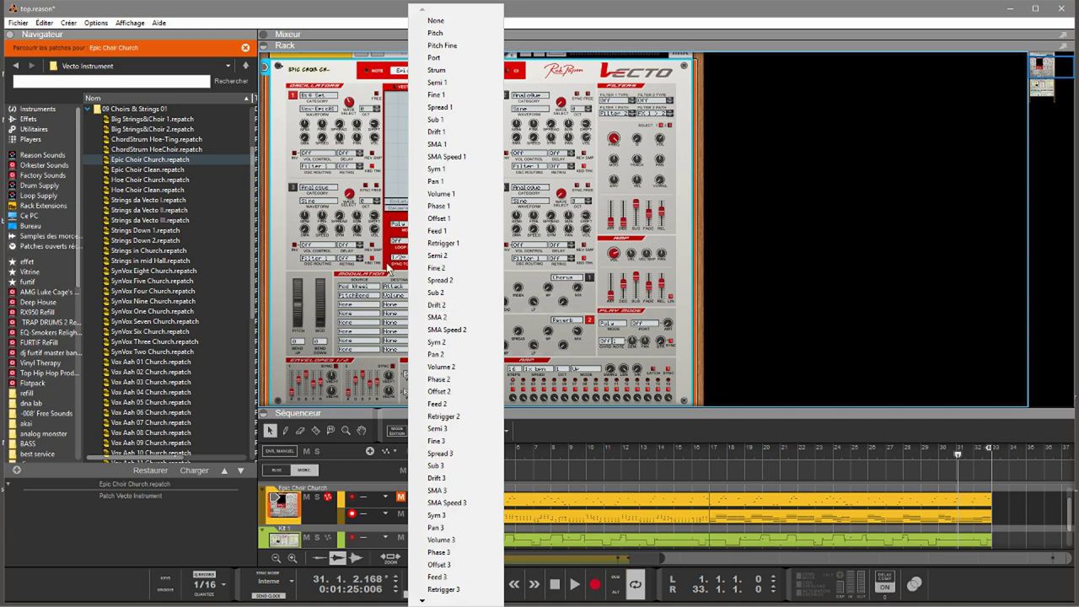
click(363, 290)
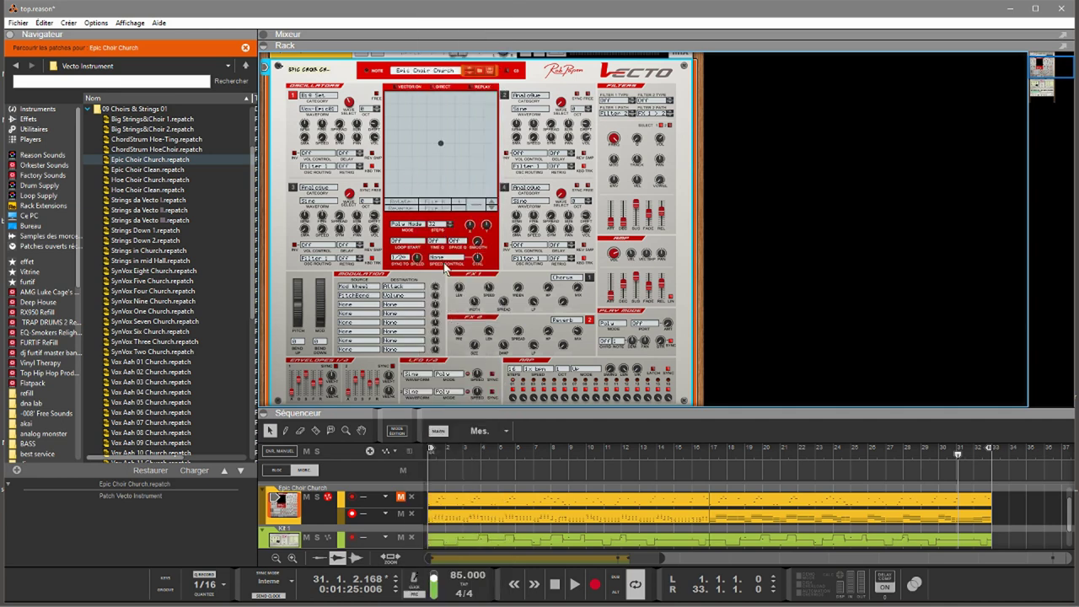
Step: View the audio and CV connections on the rear of the Vecto and return to its front
key(Tab)
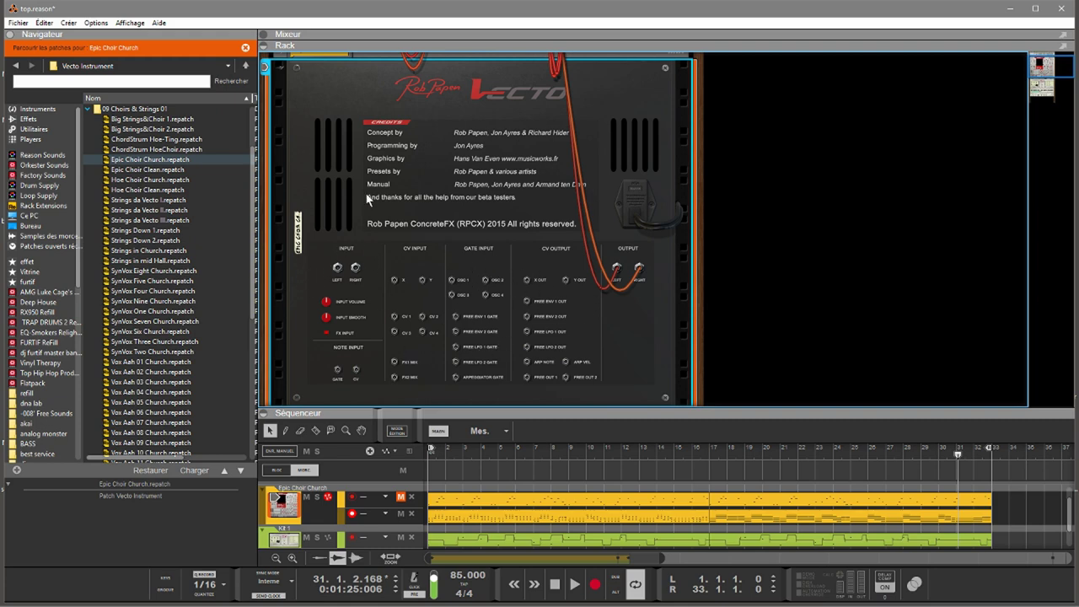
key(Tab)
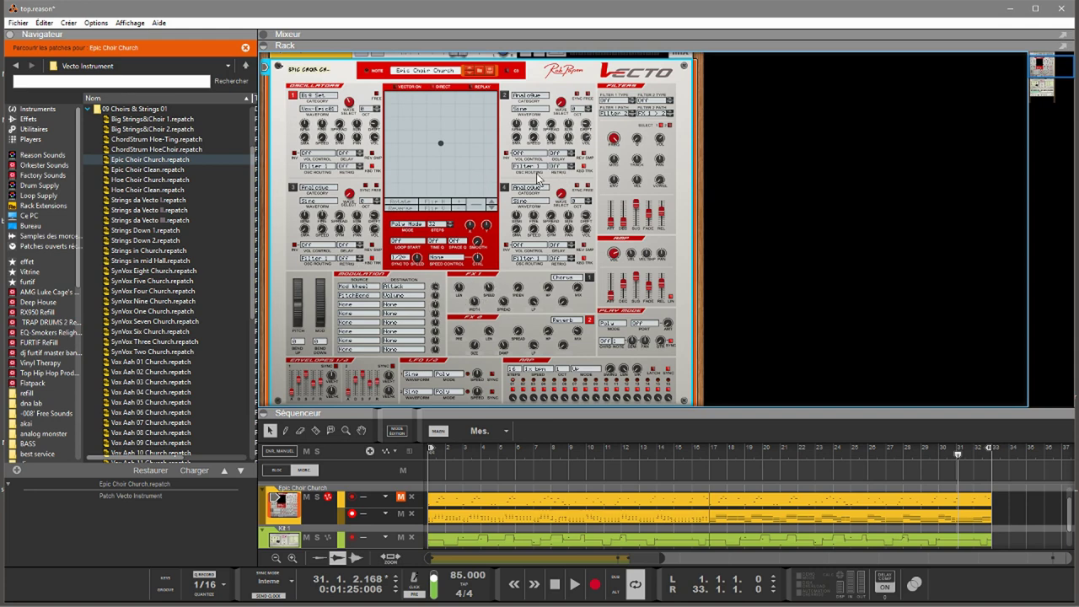
Step: Load the "SynVox Seven Church" patch on the Vecto and resume playback
drag(182, 323, 432, 276)
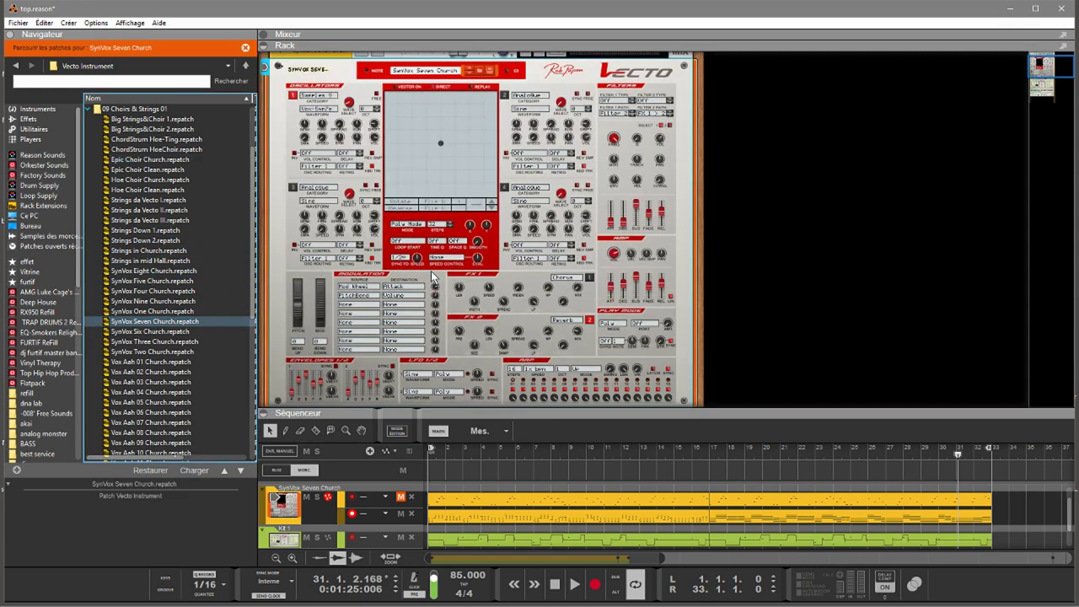
key(space)
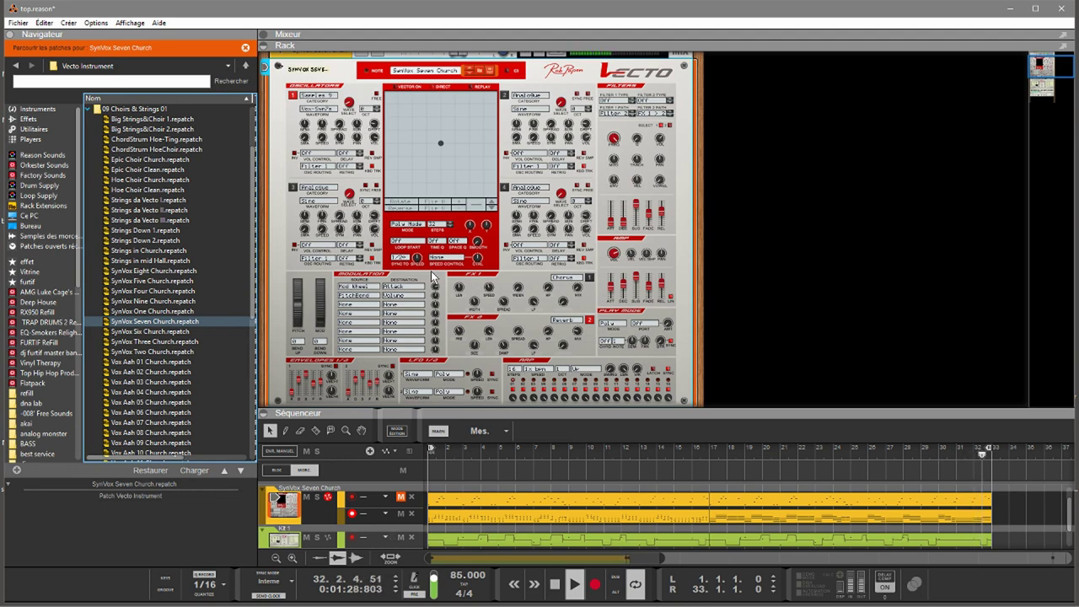
Step: Audition the "BnB Choir JoMal" patch from the Vecto's "20 JoMal 01" category
scroll(254, 207, down, 1)
drag(256, 207, 258, 330)
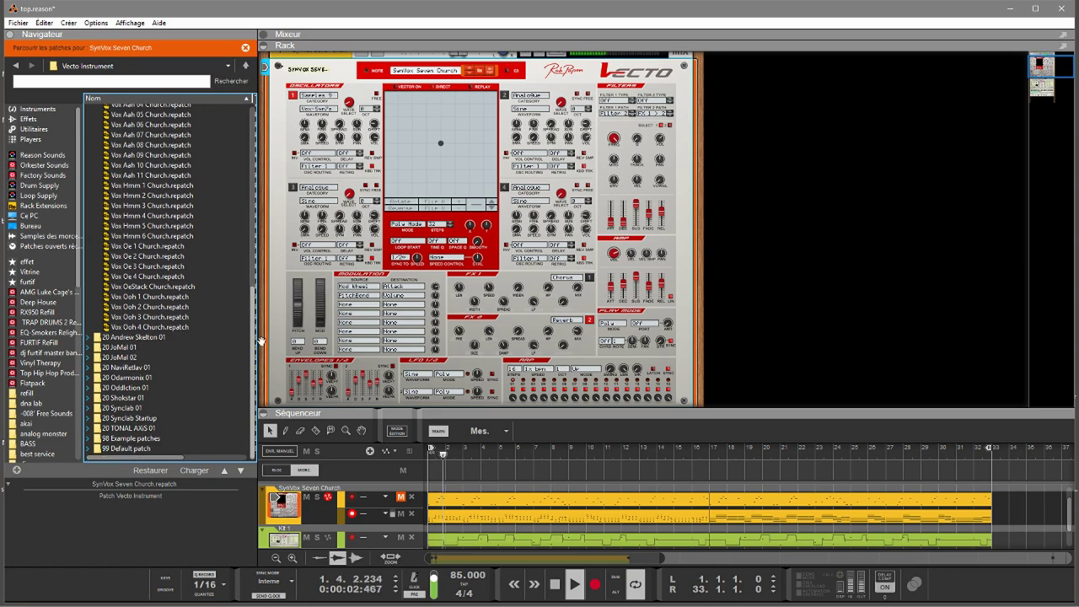
click(91, 347)
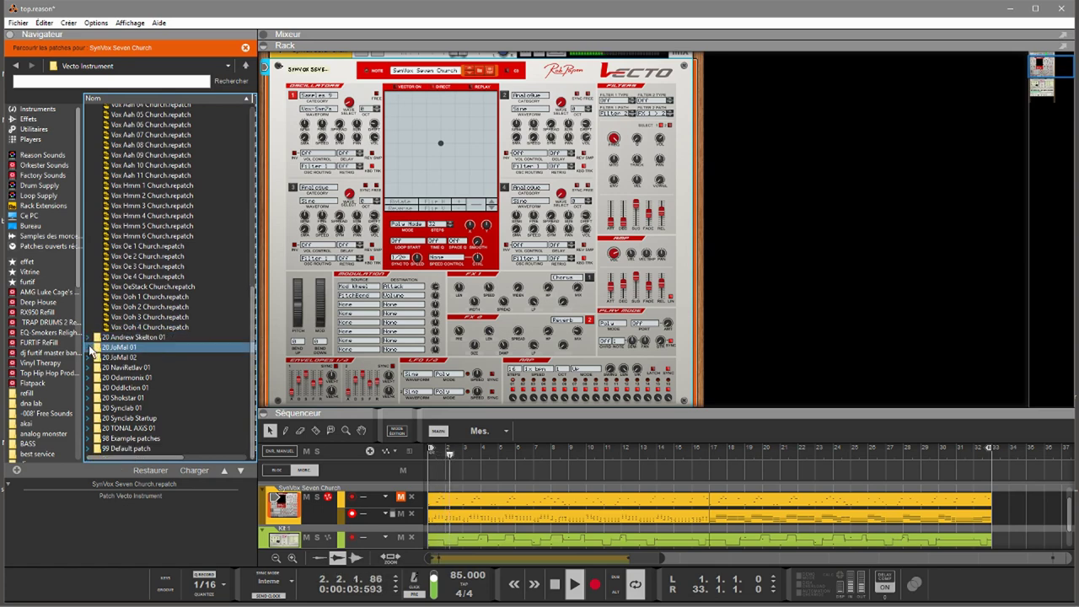
click(88, 348)
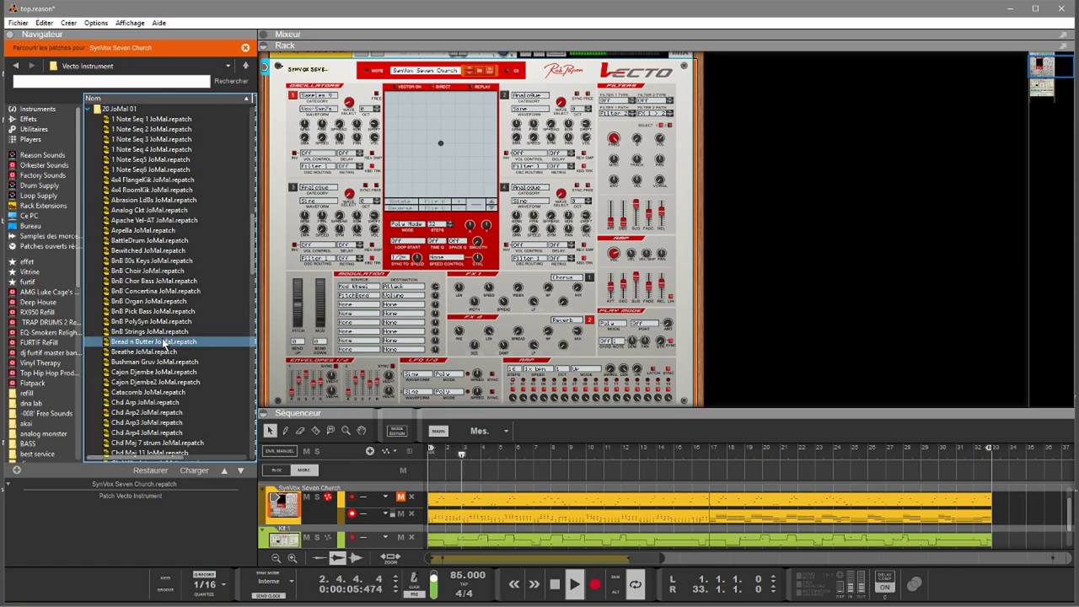
click(131, 271)
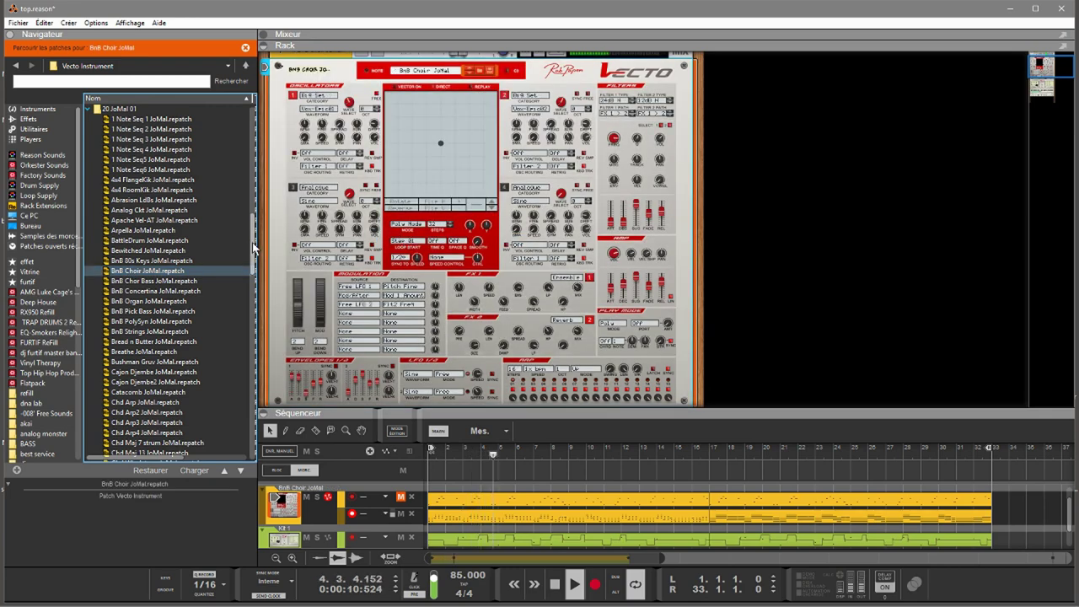
Step: Audition the "Dreamstate JoMal" and "Dronos Seq JoMal" patches on the Vecto
drag(255, 238, 256, 250)
scroll(168, 278, down, 4)
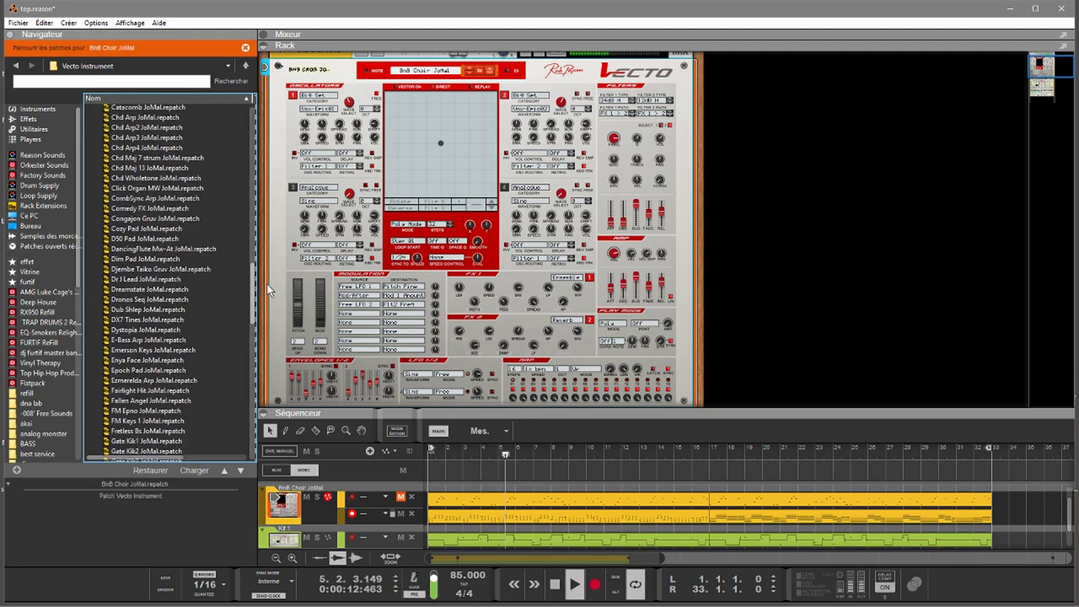
drag(154, 272, 350, 262)
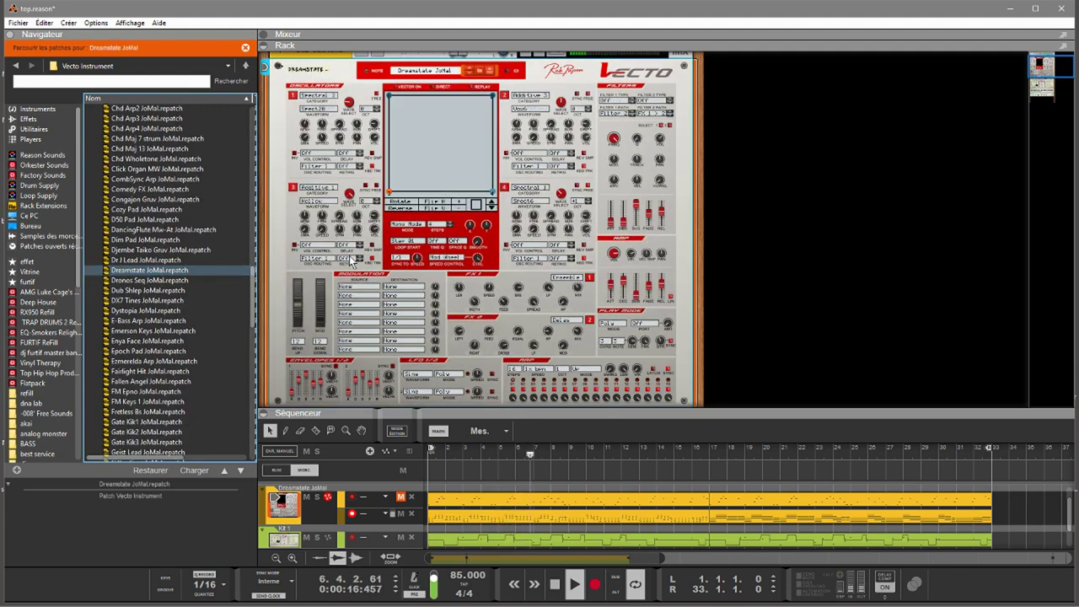
drag(152, 280, 362, 269)
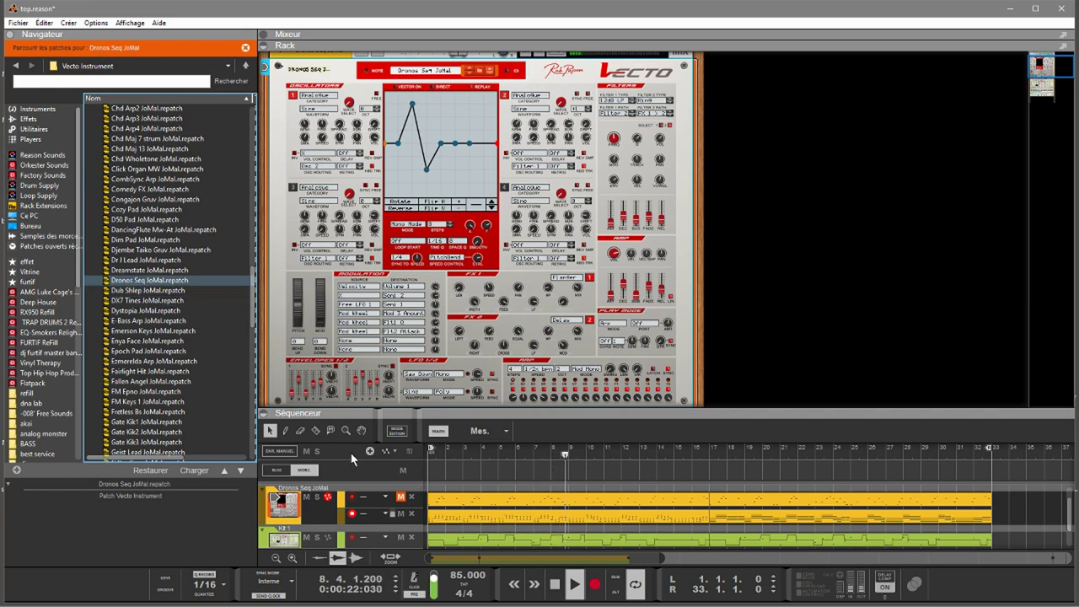
Step: Audition the "Epoch Pad JoMal", "Ezmerelda Arp JoMal" and "FM Epno JoMal" patches, and stop playback
click(172, 354)
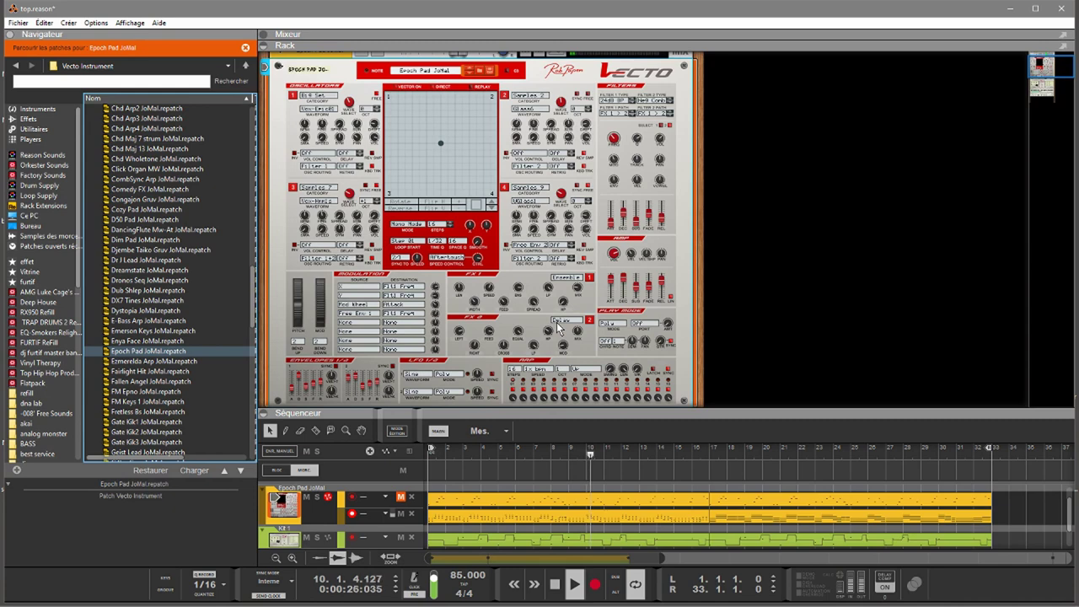
click(190, 362)
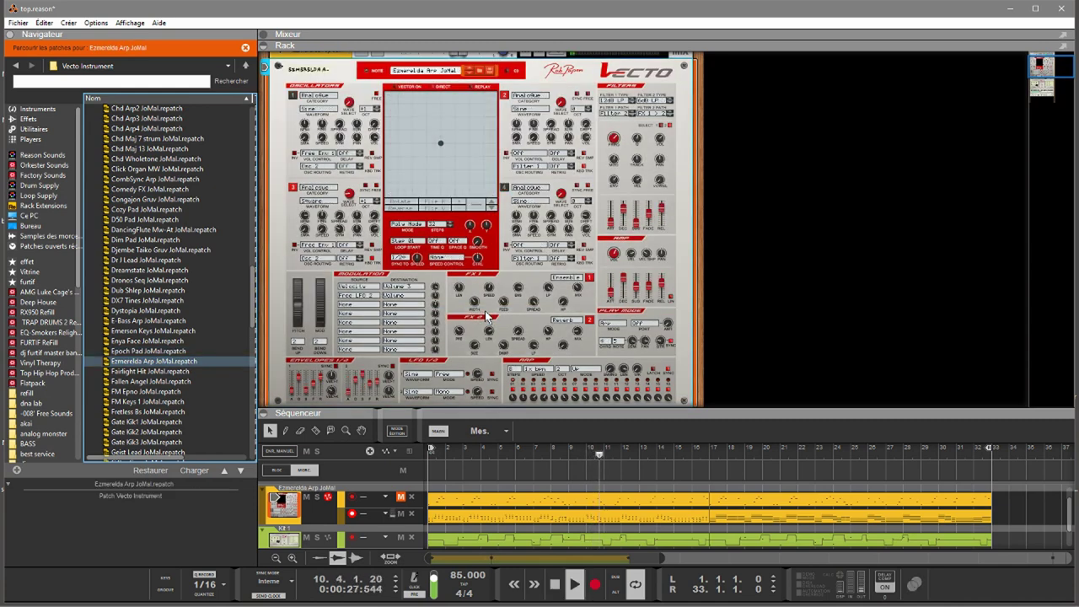
drag(202, 392, 460, 331)
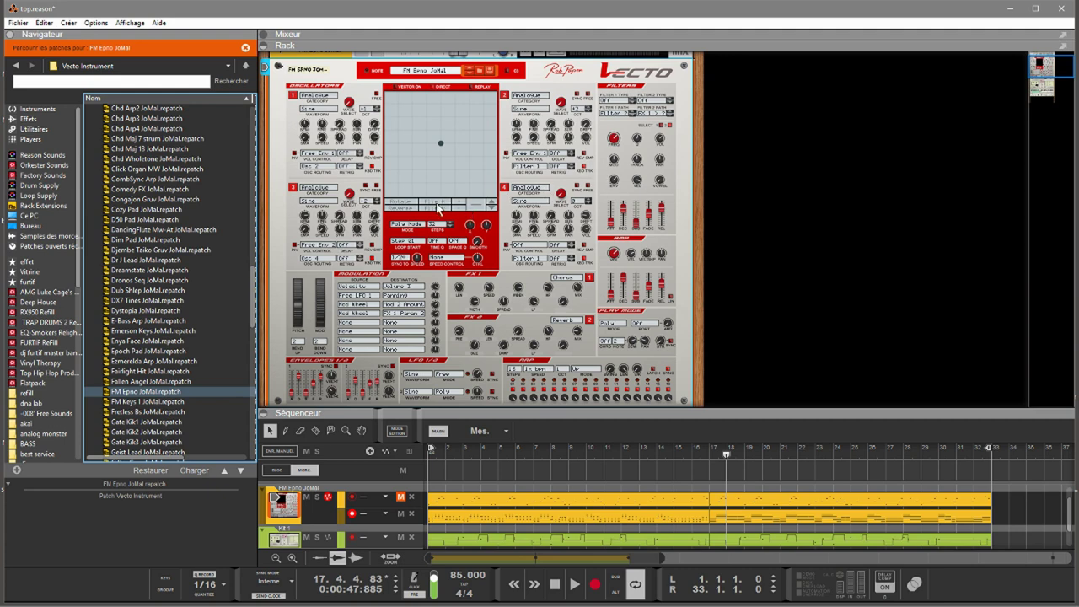
Step: Replace the Vecto in the rack with PinkNoise Studio's Maia Dual Synthesizer, keeping its track and note lanes
drag(253, 322, 256, 197)
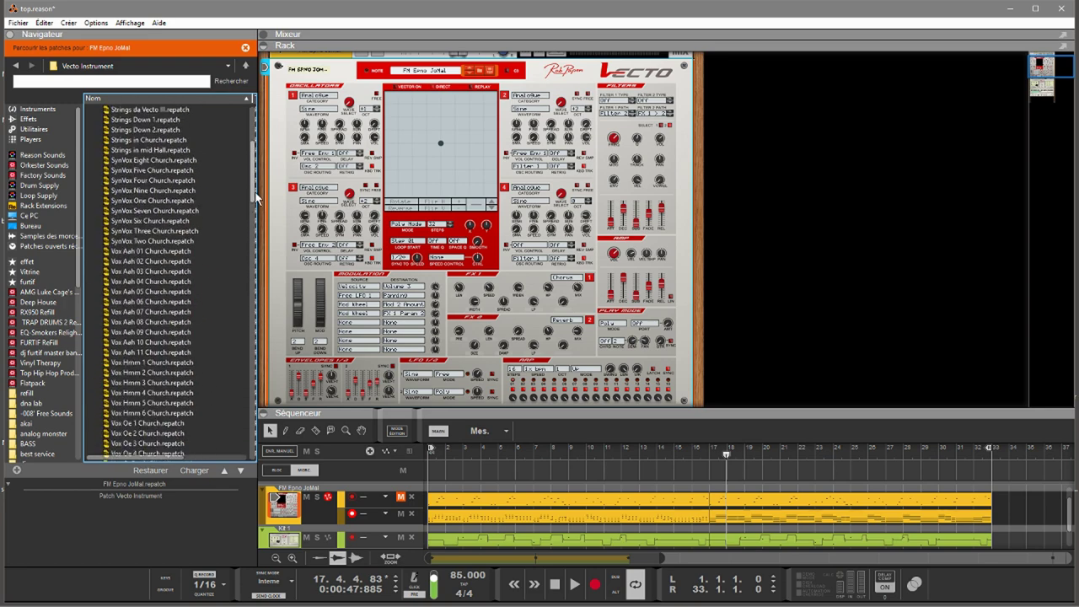
click(30, 110)
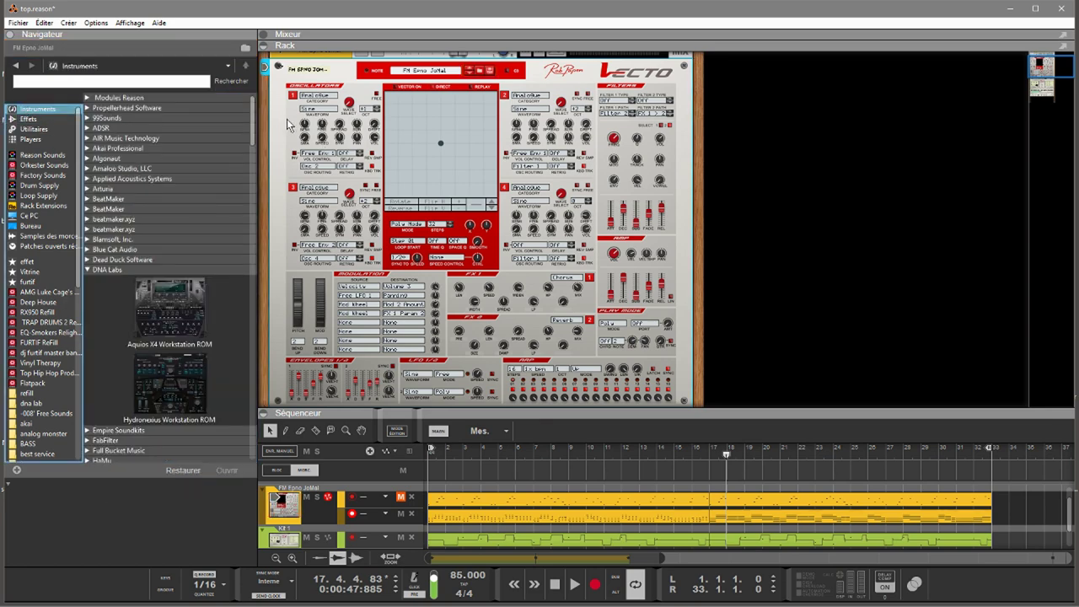
drag(247, 123, 267, 200)
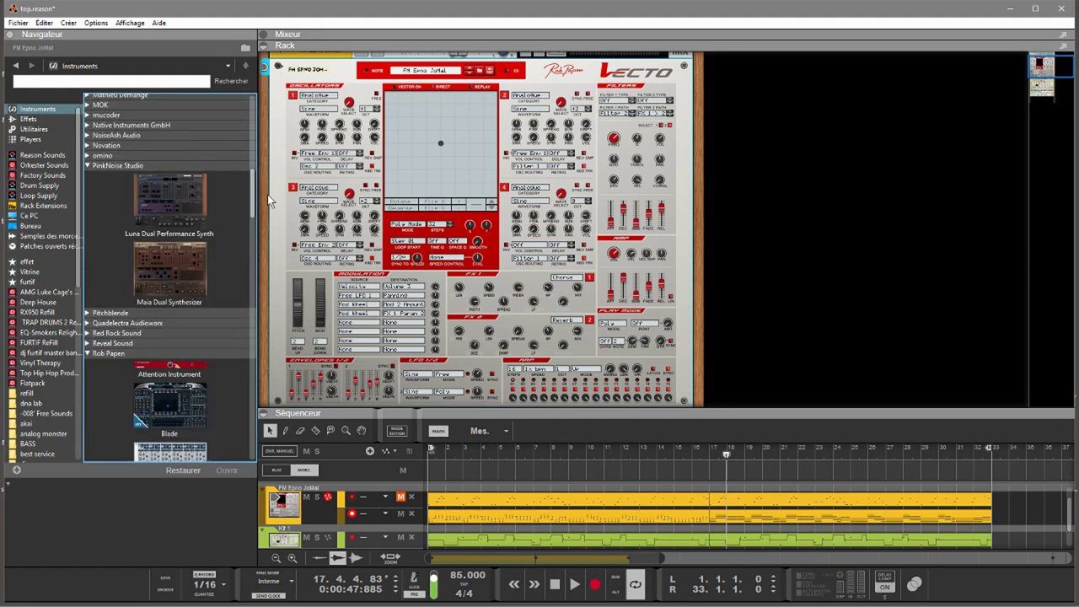
click(188, 202)
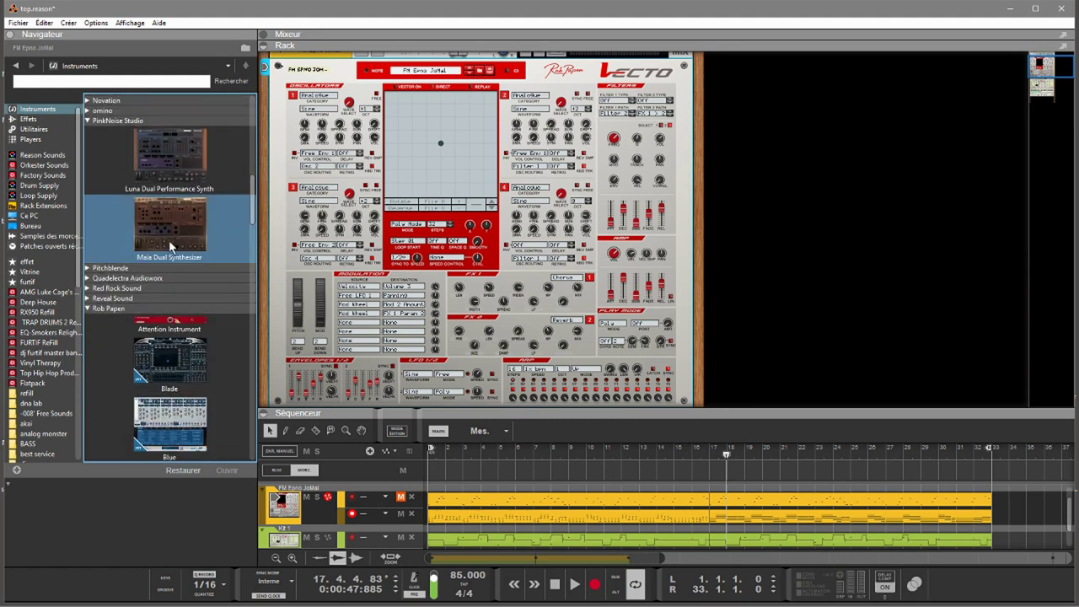
drag(167, 235, 528, 209)
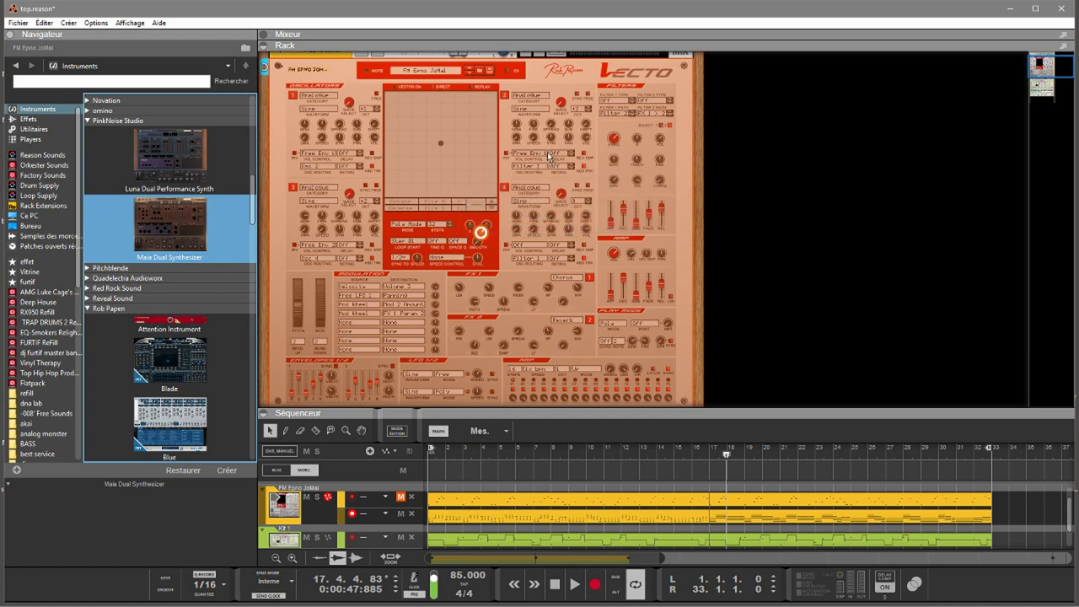
drag(548, 131, 552, 132)
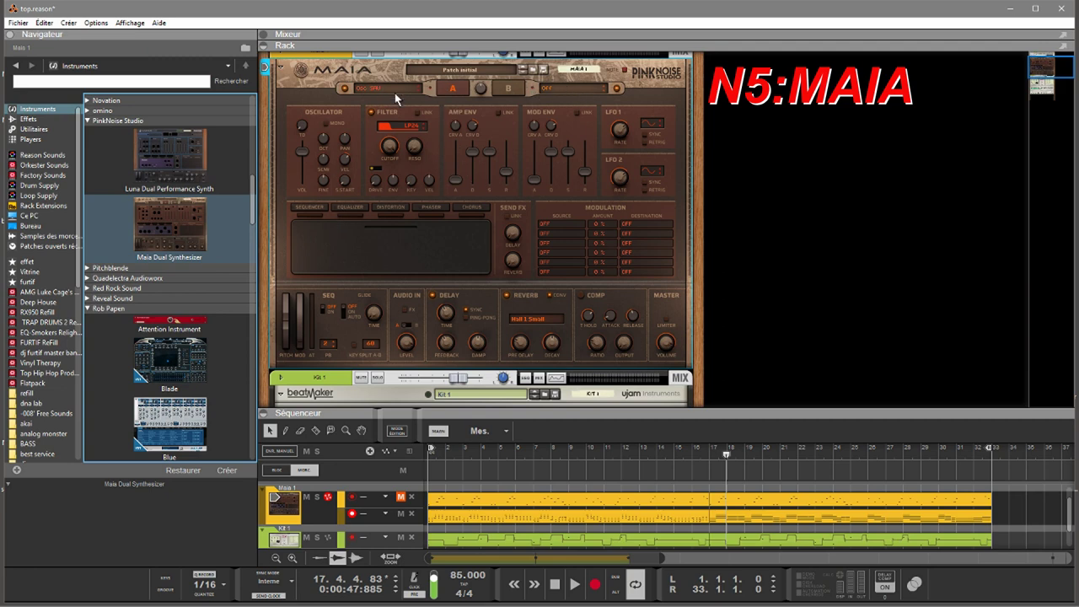
Step: Load the "Bell Pad 80s" patch from the Maia's "2 Bell & Mallet" category, resume playback and unmute the first note lane
click(542, 69)
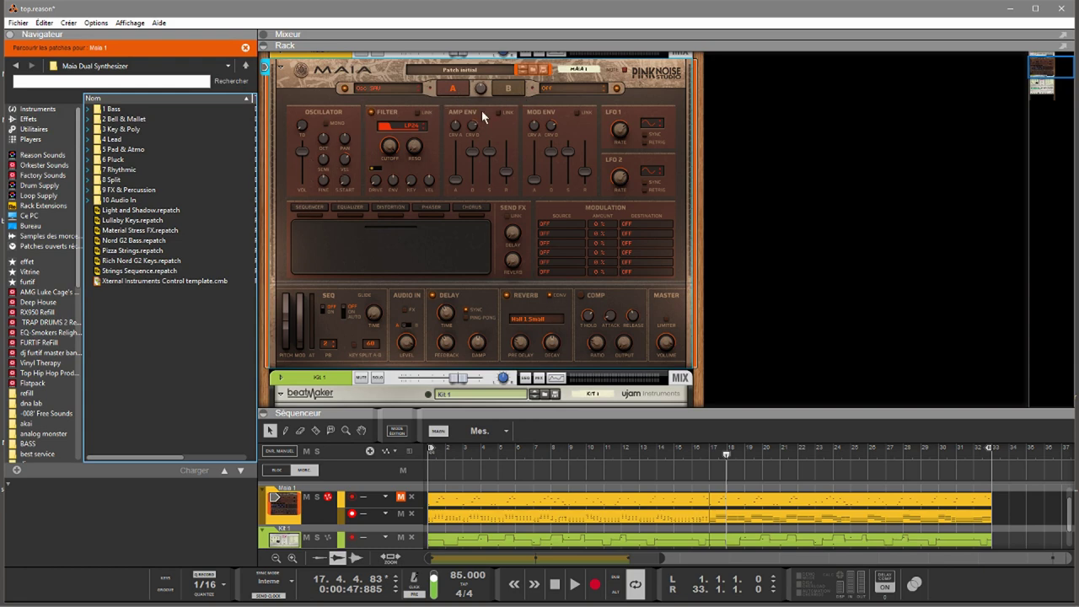
click(90, 124)
drag(126, 129, 369, 192)
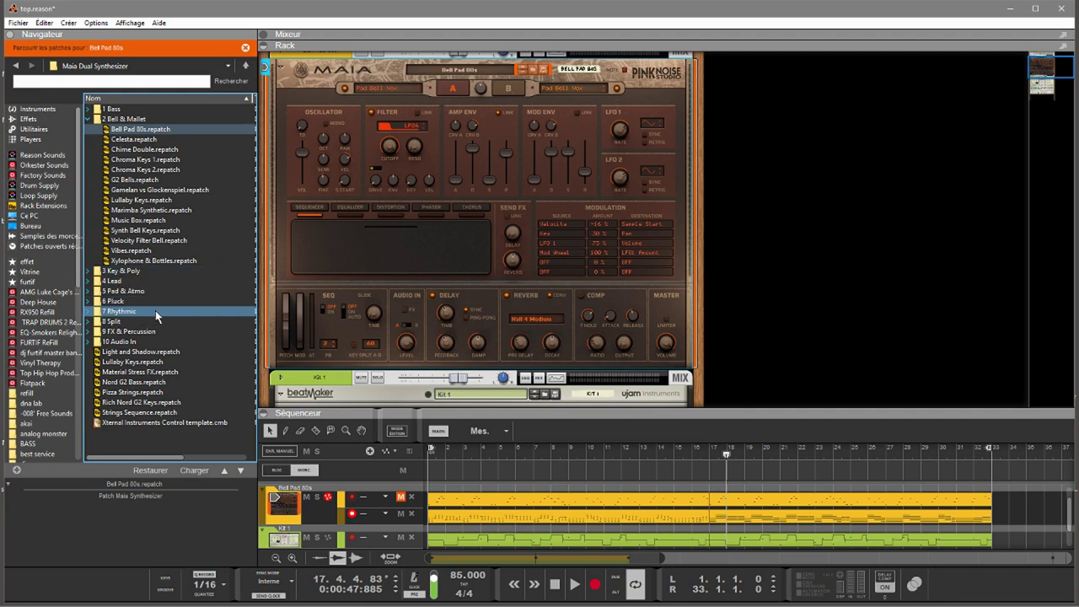
click(321, 215)
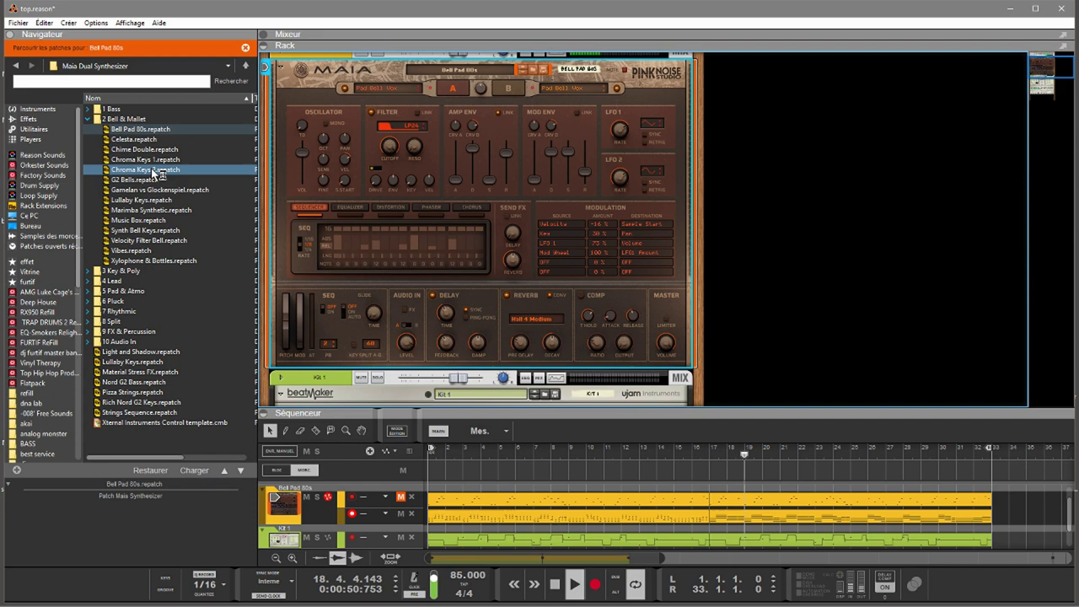
click(400, 497)
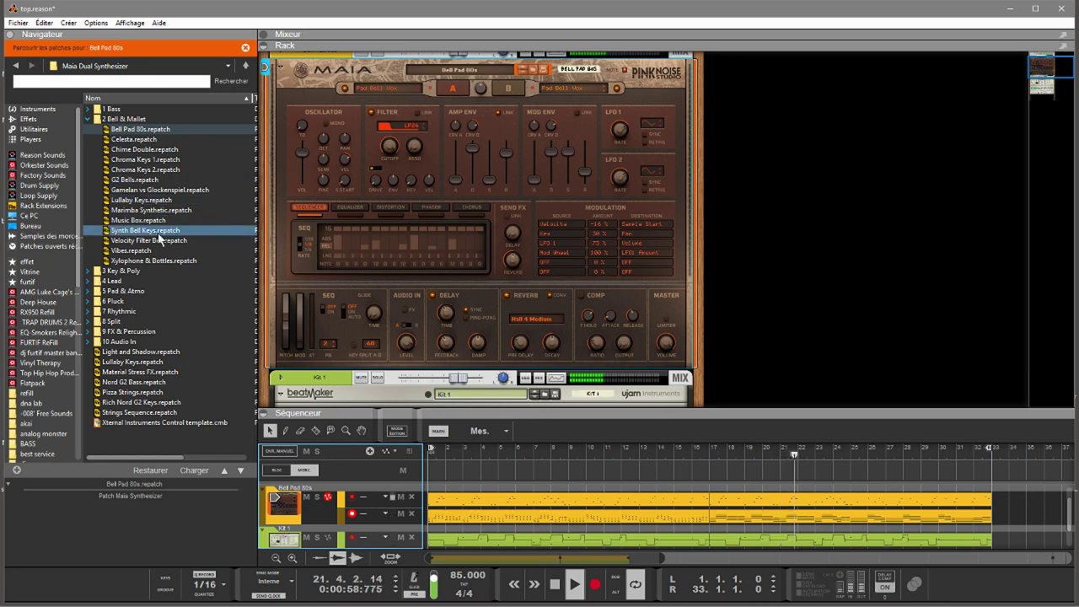
Step: Audition the "Brass Section", "Clavi Drive" and "Dulcimer Keys" patches from the Maia's "3 Key & Poly" category
click(88, 274)
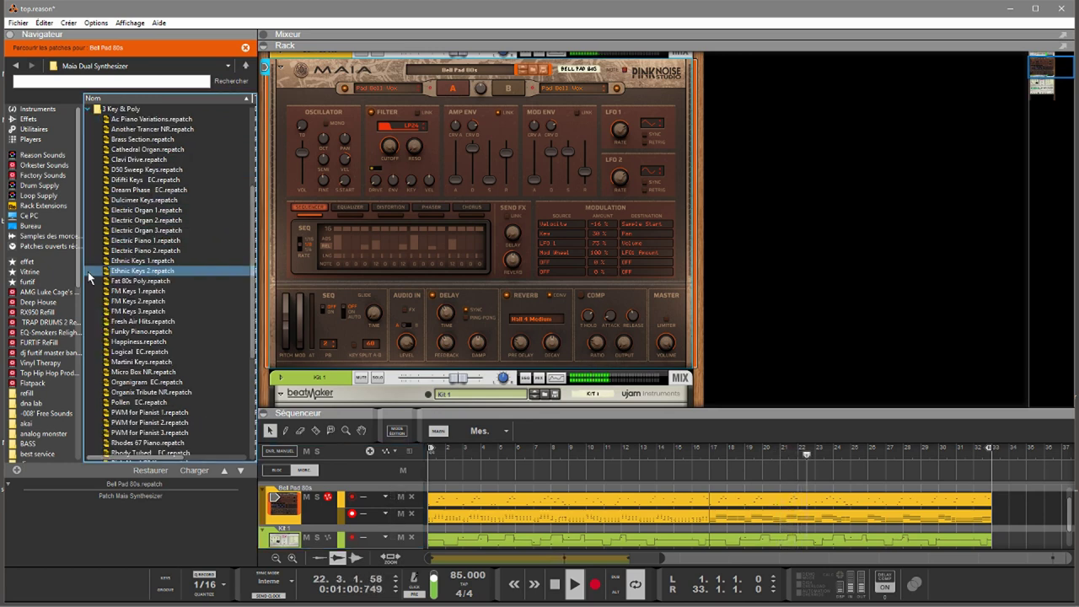
drag(143, 140, 472, 155)
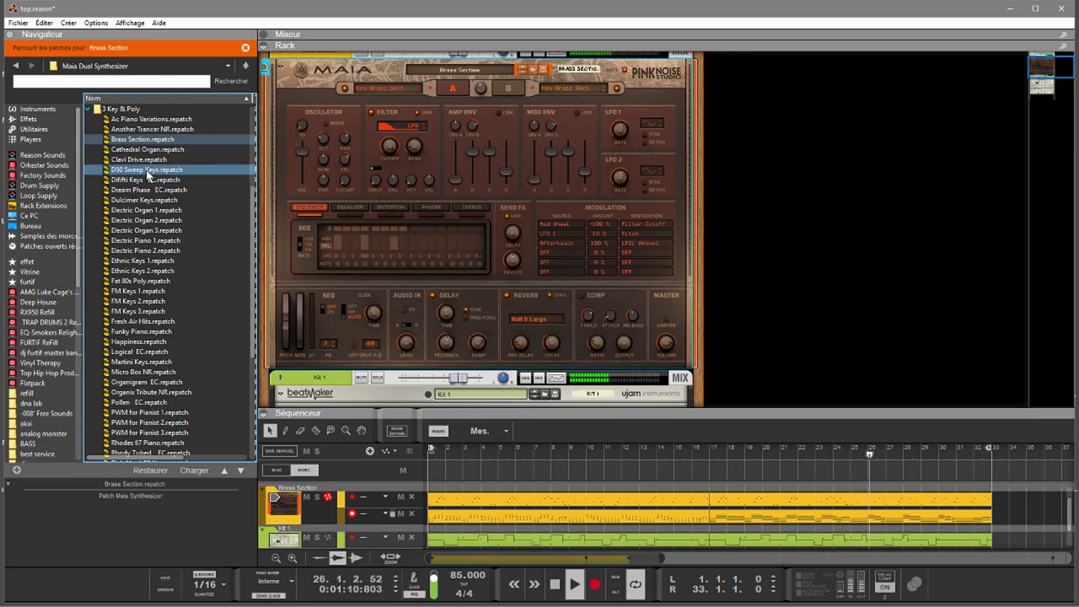
drag(142, 160, 450, 167)
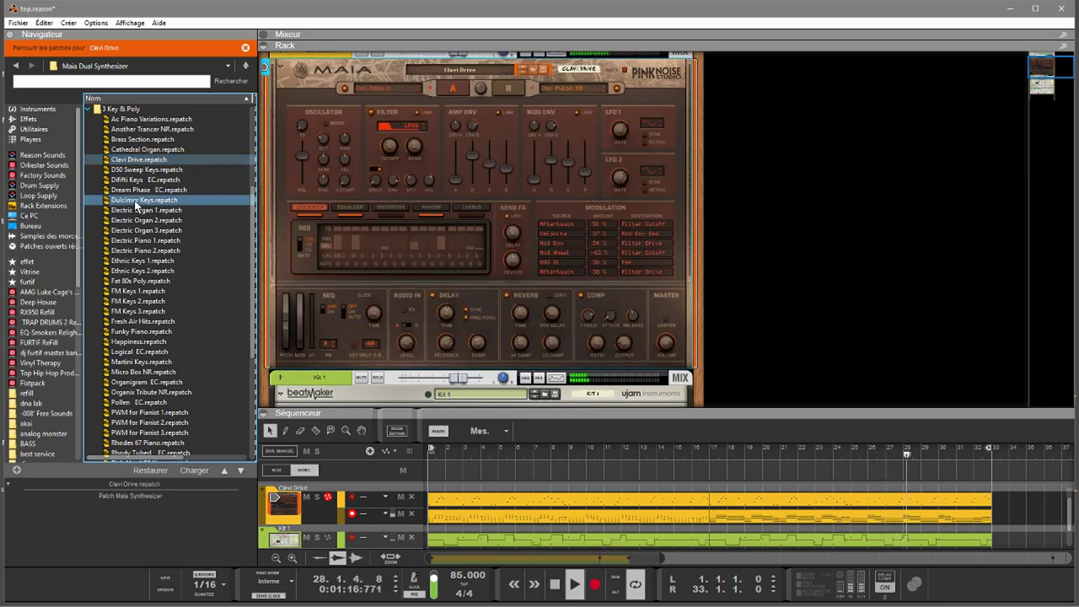
drag(134, 205, 408, 163)
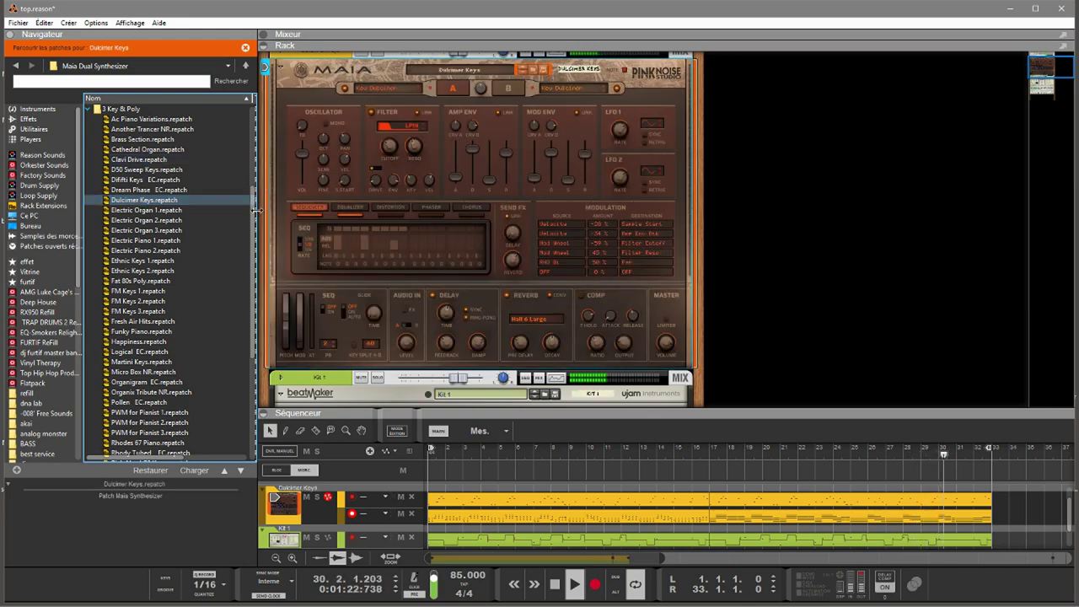
Step: Audition the "FM Keys 2", "FM Keys 3", "Logical EC" and "PWM for Pianist 1" patches on the Maia
drag(253, 218, 257, 267)
click(140, 199)
click(138, 187)
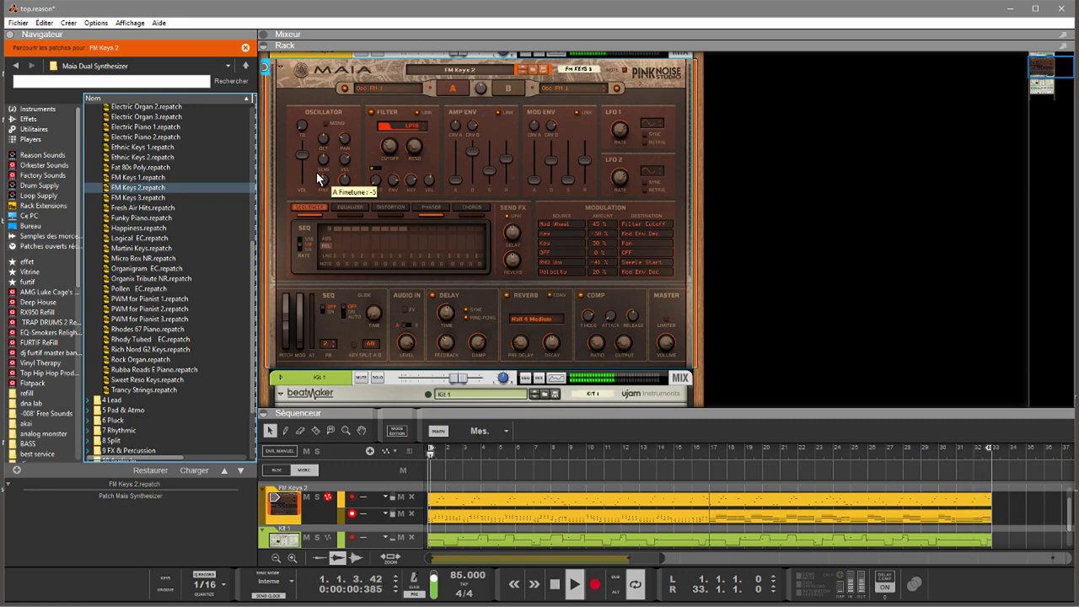
click(150, 199)
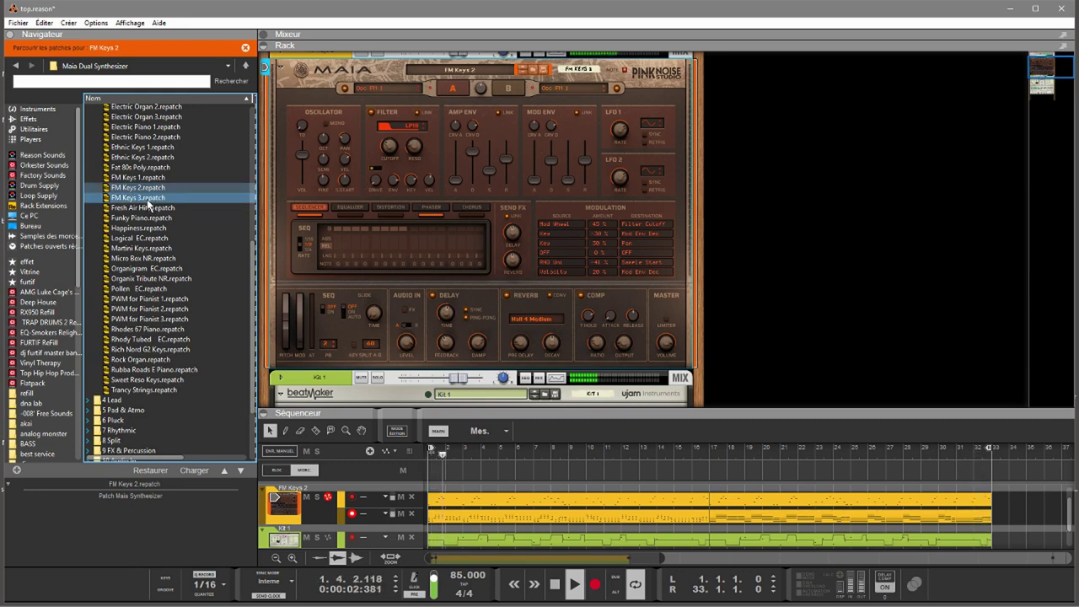
click(149, 199)
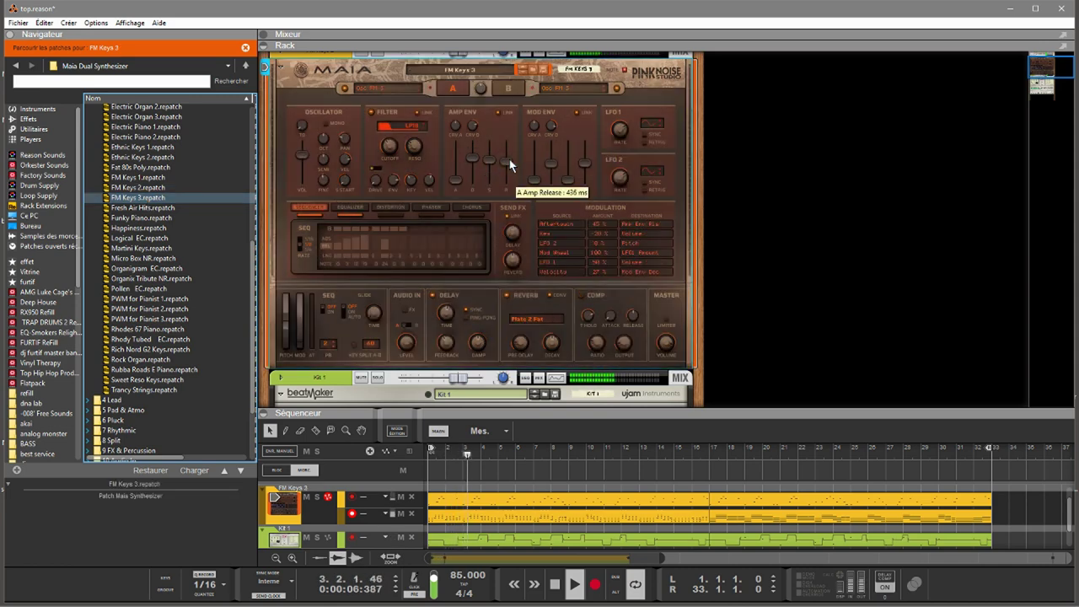
drag(153, 239, 336, 225)
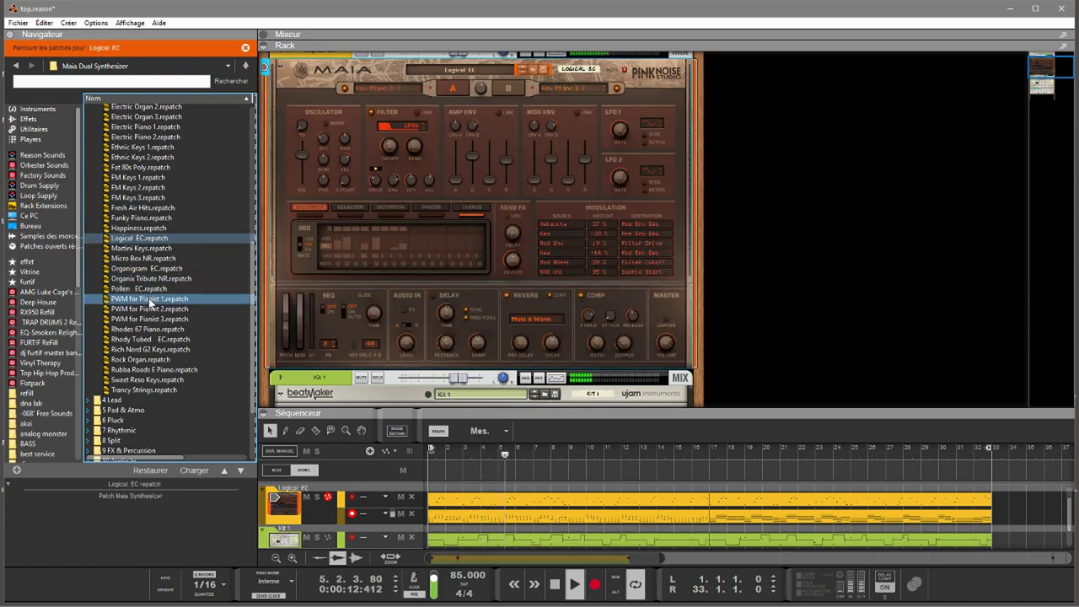
drag(148, 298, 459, 255)
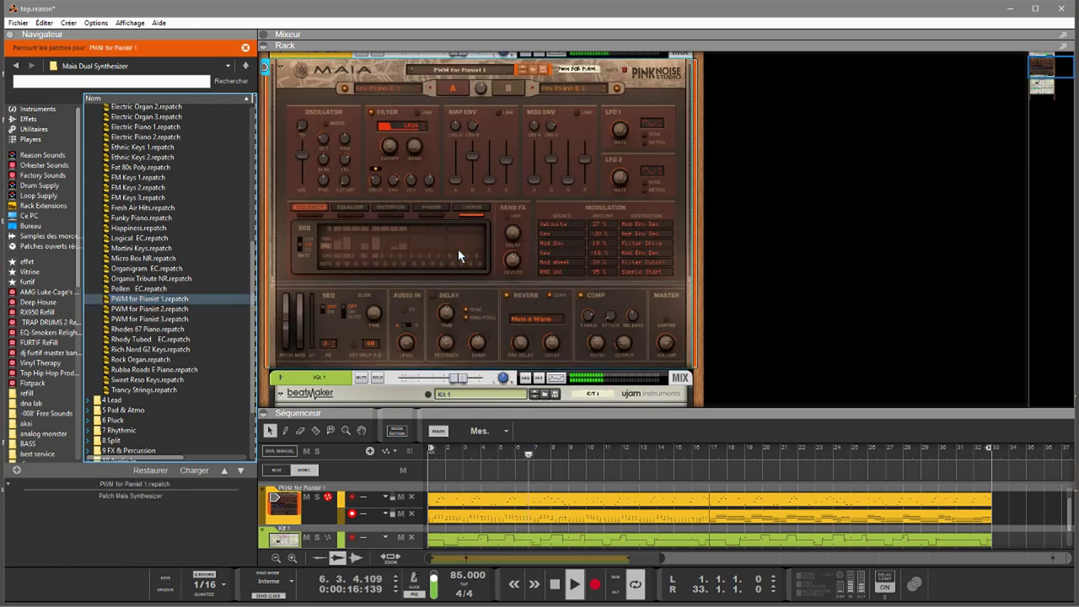
Step: Audition the "Distr Lead Guitar 2" and "Brute Lead 1" patches from the Maia's "4 Lead" category
drag(255, 283, 255, 311)
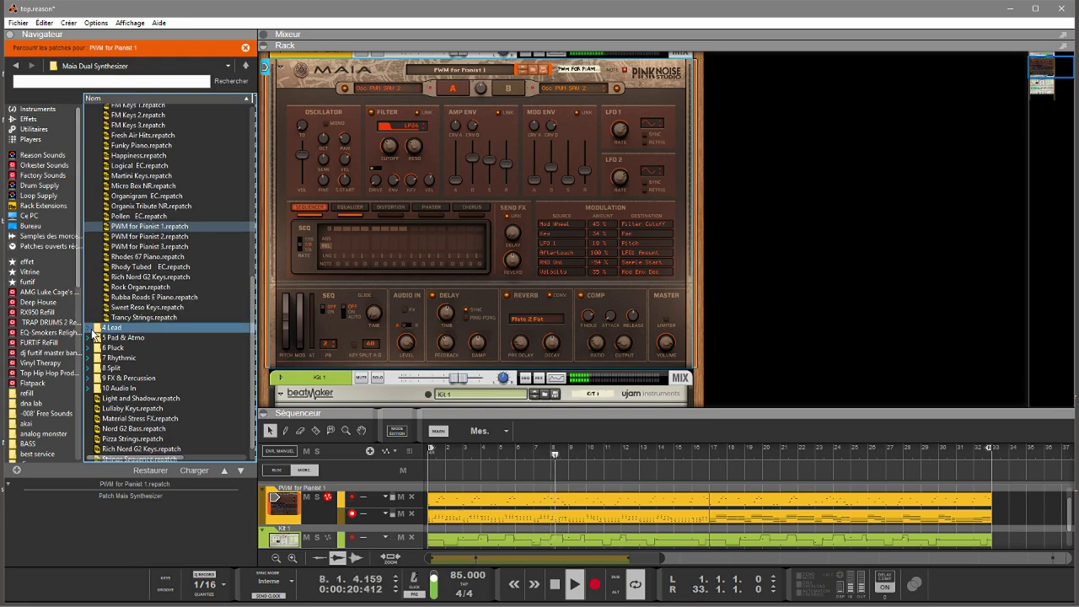
click(90, 327)
drag(168, 266, 335, 256)
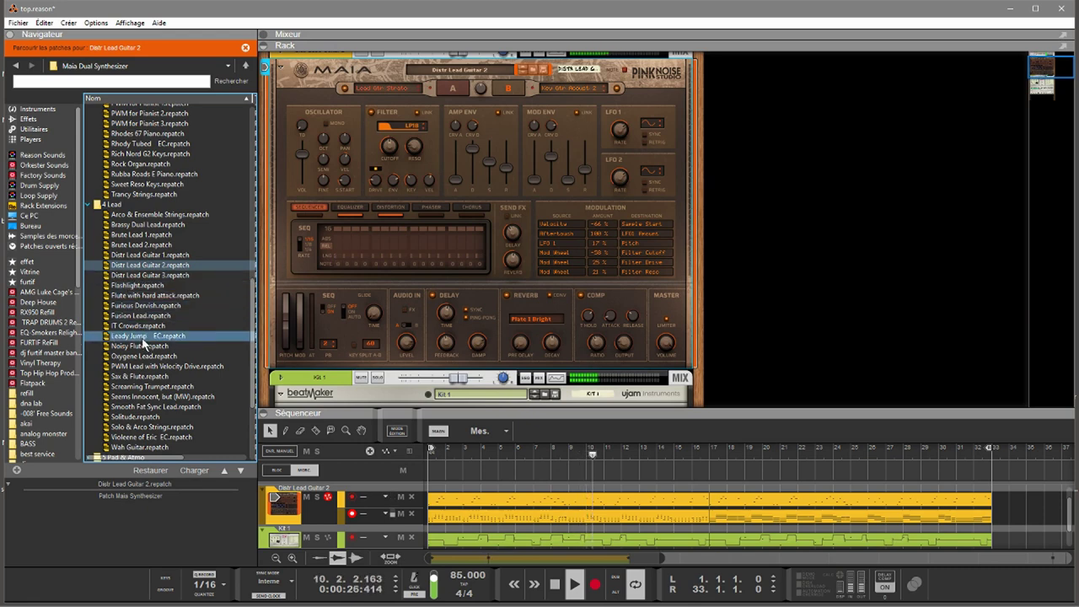
drag(152, 236, 481, 234)
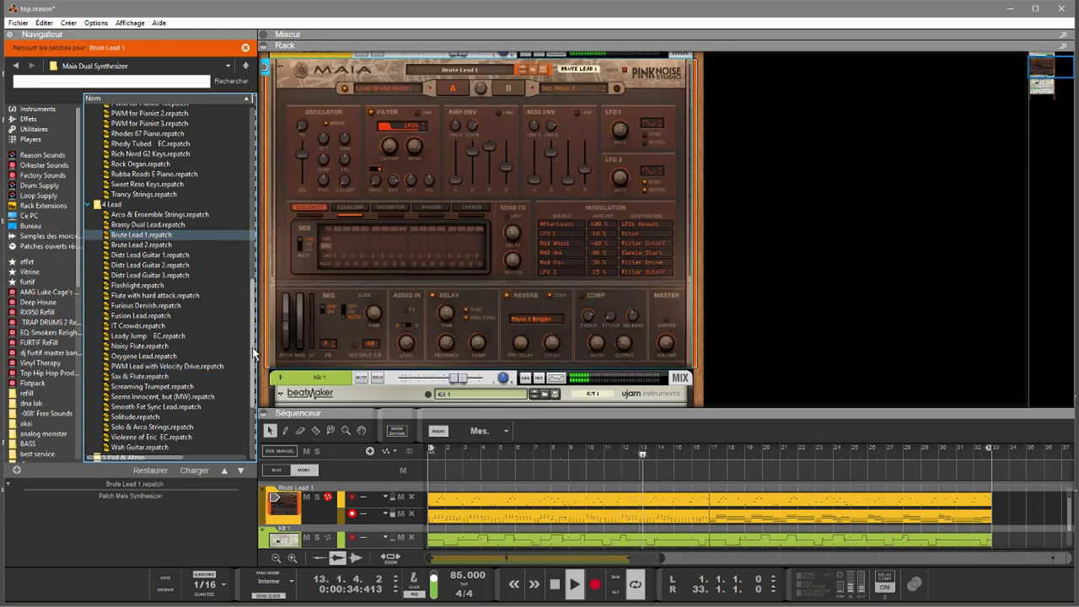
Step: Audition the "Solo & Arco Strings" and "Violeene of Eric EC" patches on the Maia
scroll(254, 368, down, 2)
scroll(254, 369, down, 2)
click(152, 320)
drag(152, 321, 487, 281)
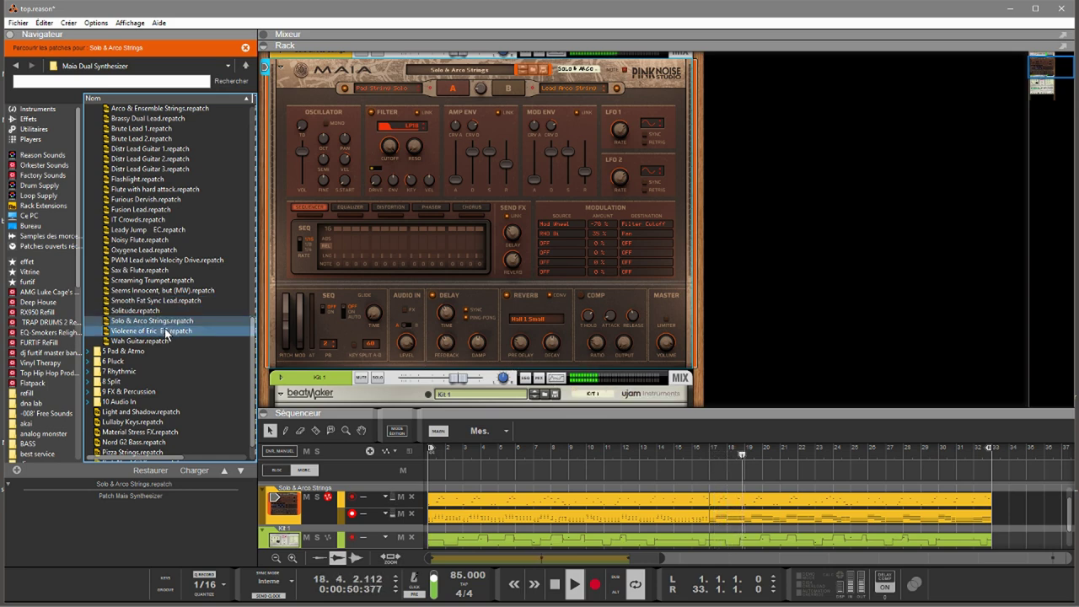
drag(167, 331, 536, 235)
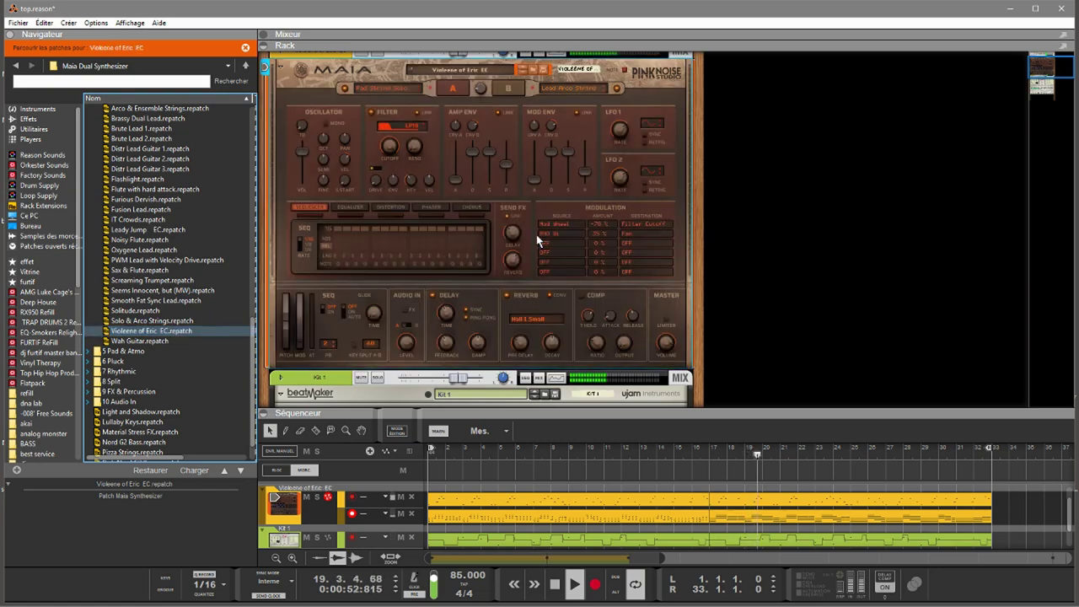
Step: Audition the "Ac Nylon & Steel Str Guitar" and "Muted Guitar 1" patches from the Maia's "6 Pluck" category
click(95, 362)
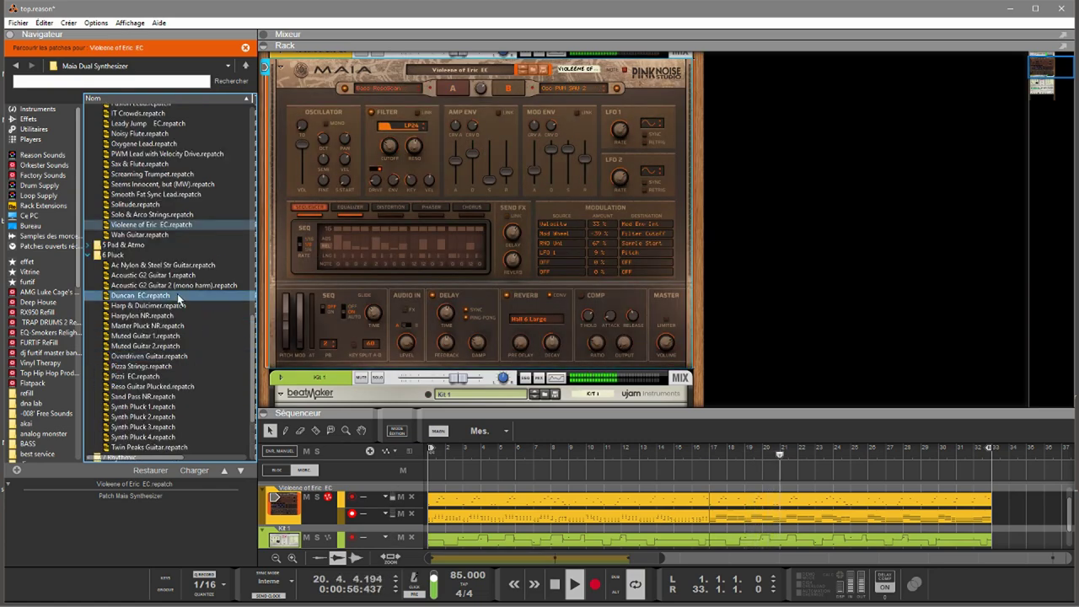
drag(179, 266, 509, 219)
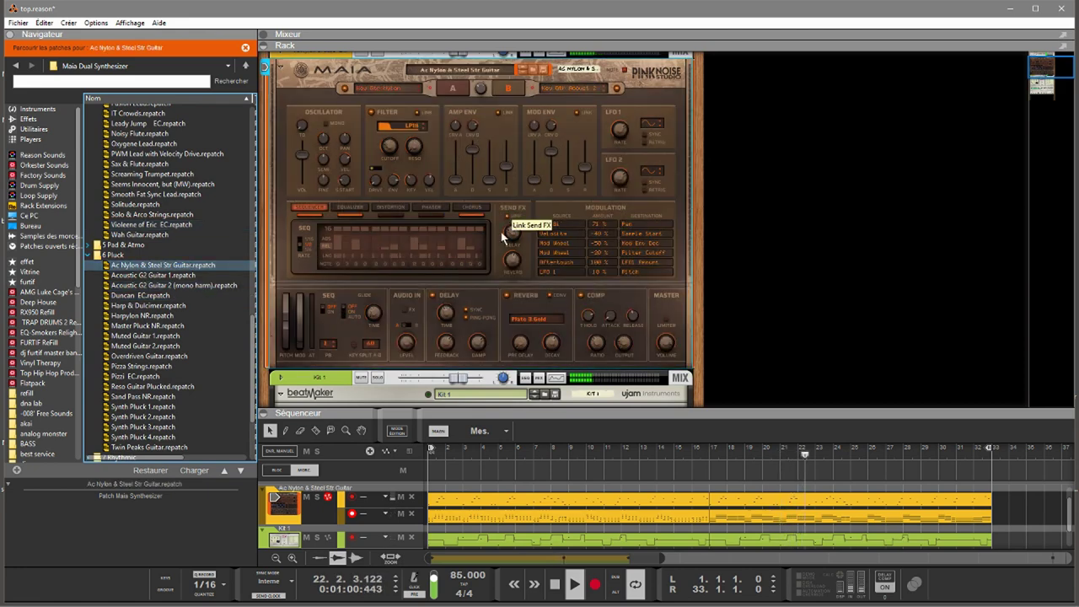
drag(253, 326, 255, 337)
click(162, 297)
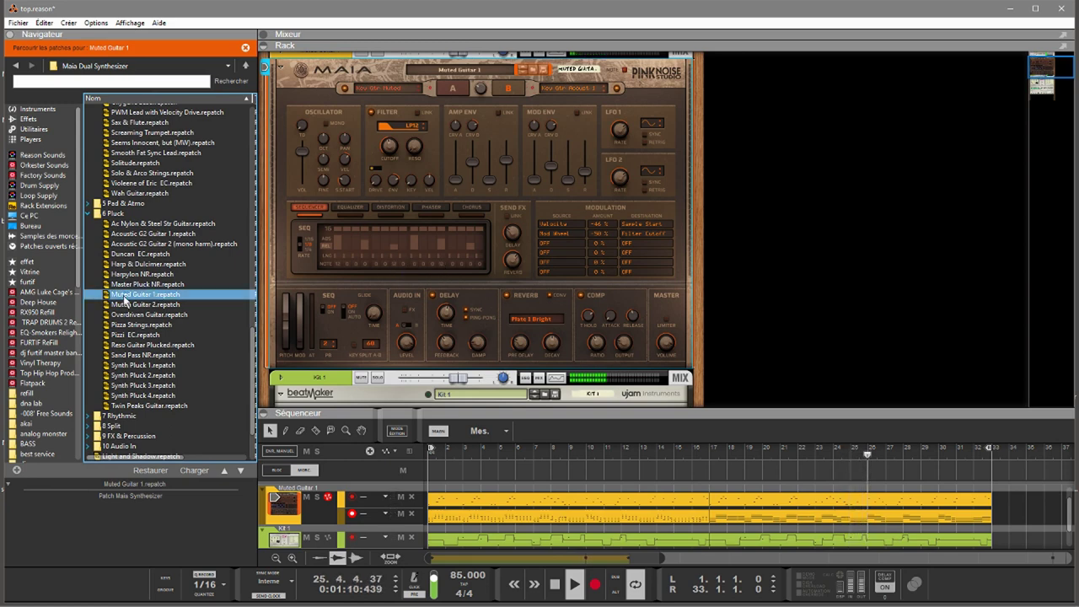
Step: Browse the patches in the Maia's "9 FX & Percussion" category
drag(252, 333, 256, 367)
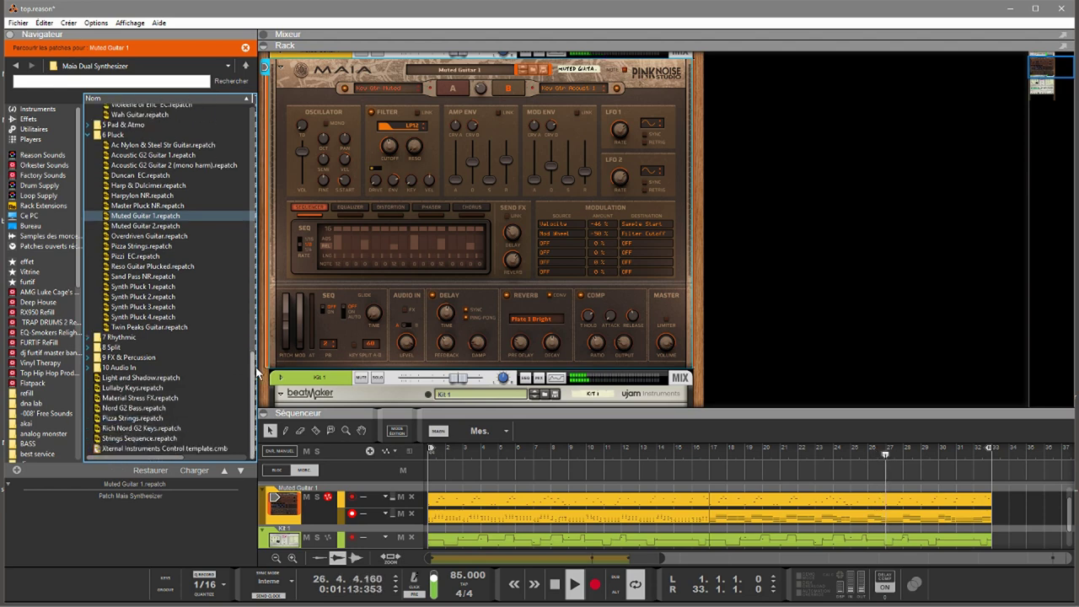
click(91, 357)
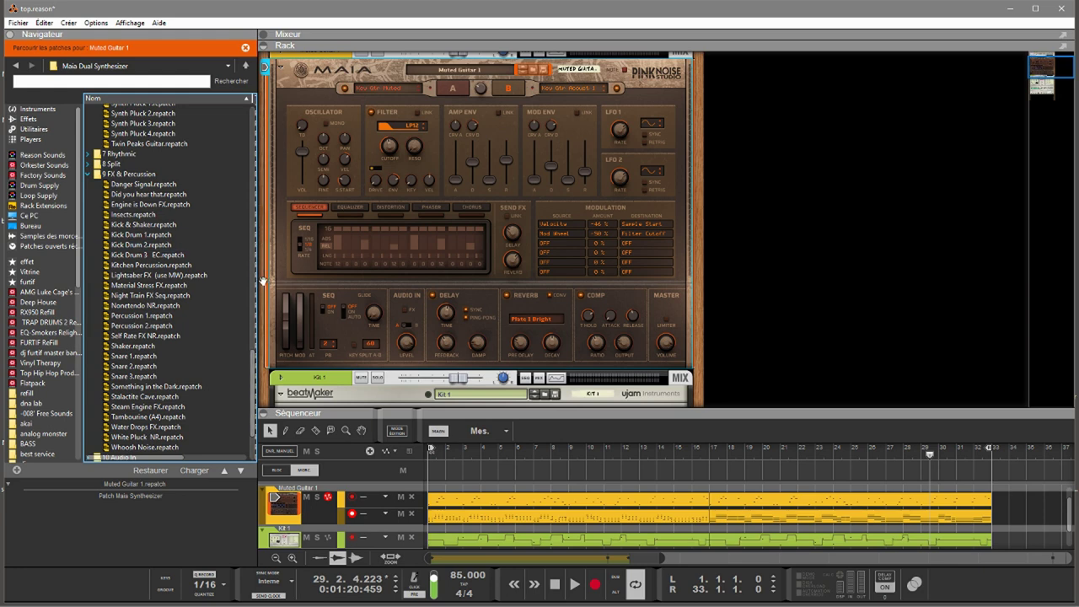
drag(251, 376, 258, 296)
Step: Replace the Maia in the rack with the Resonans Physical Synthesizer from the Robotic Bean instruments
click(37, 109)
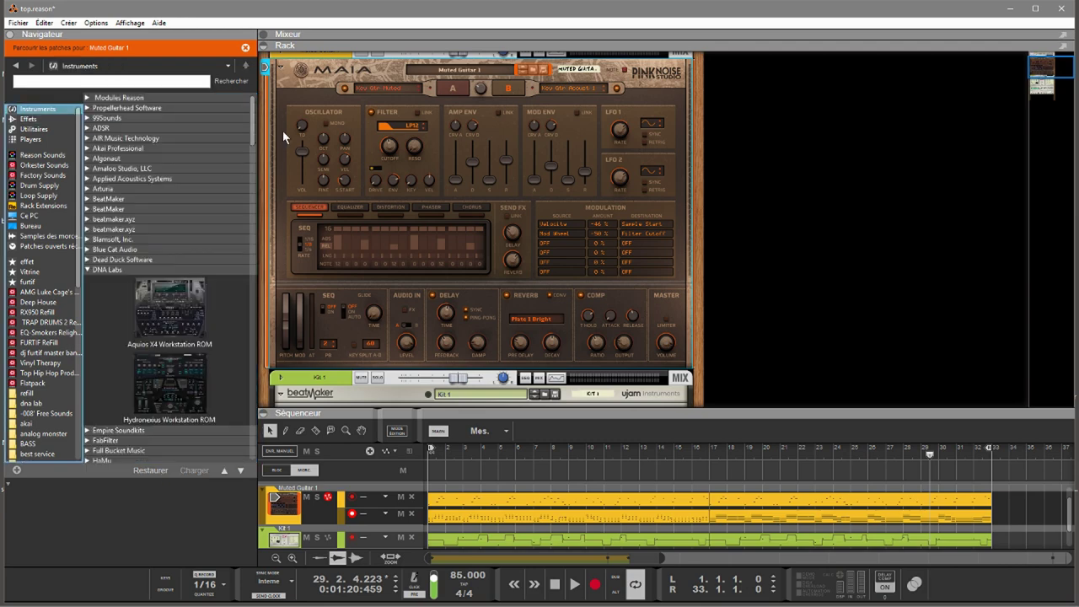
drag(252, 133, 276, 239)
drag(170, 383, 451, 294)
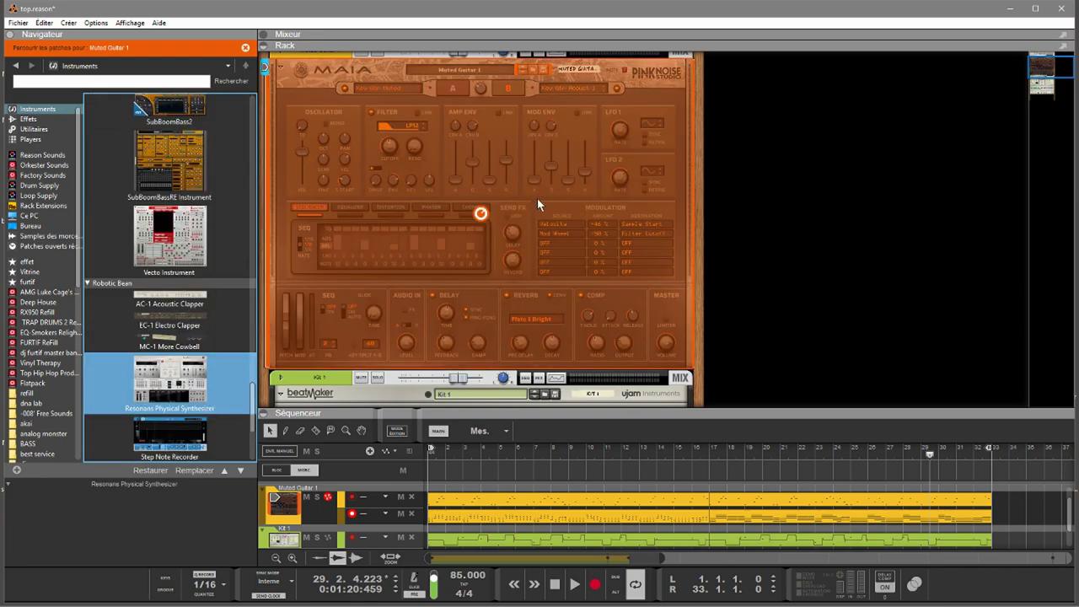
drag(538, 199, 540, 194)
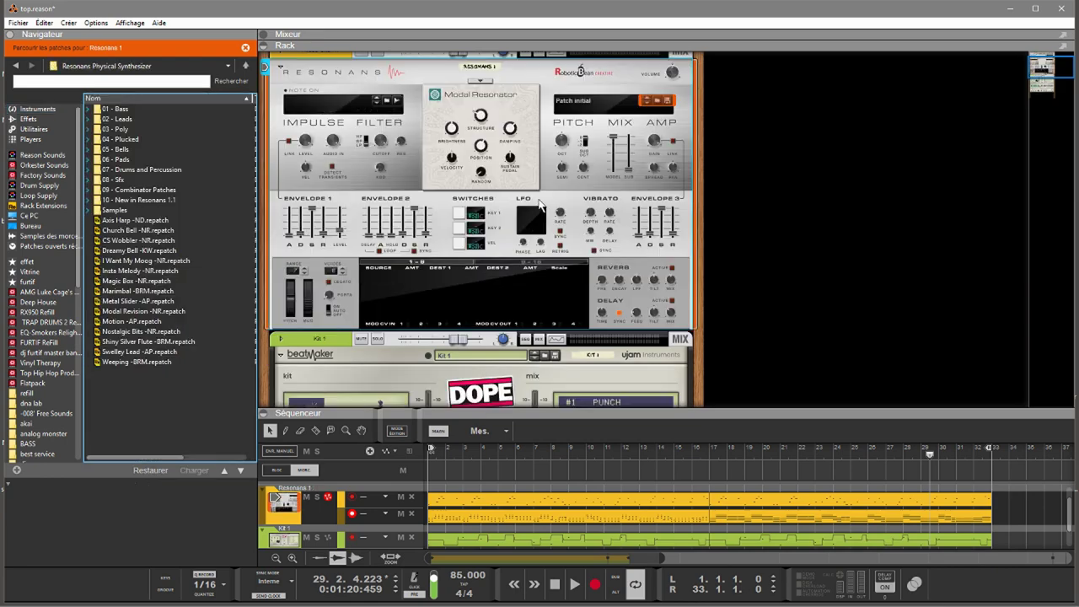
Step: Look through the Resonans' resonator model choices and the patches in its "05 - Bells" folder
click(479, 80)
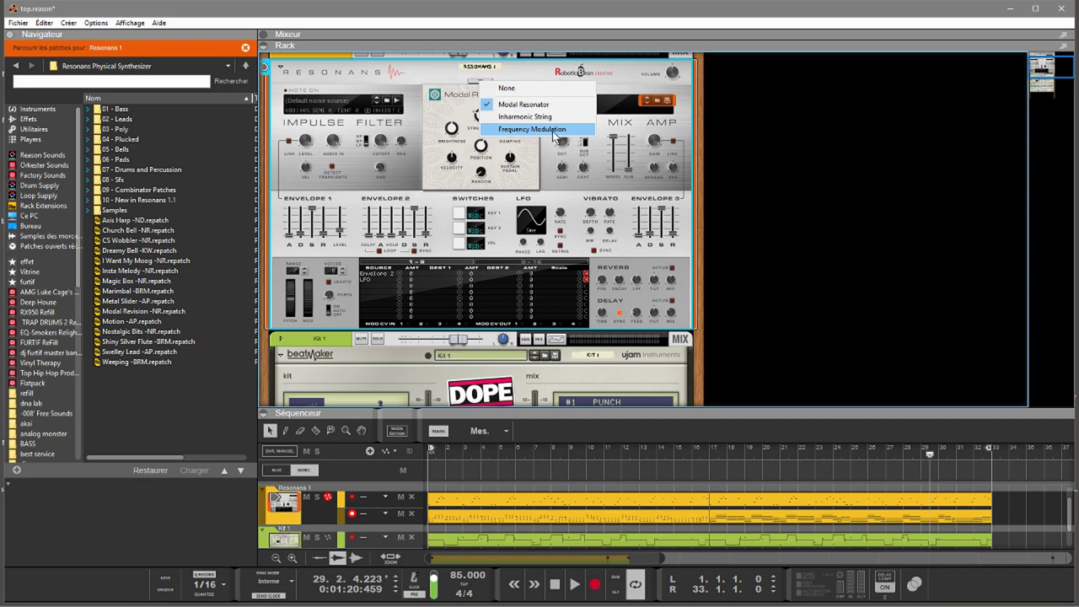
click(449, 112)
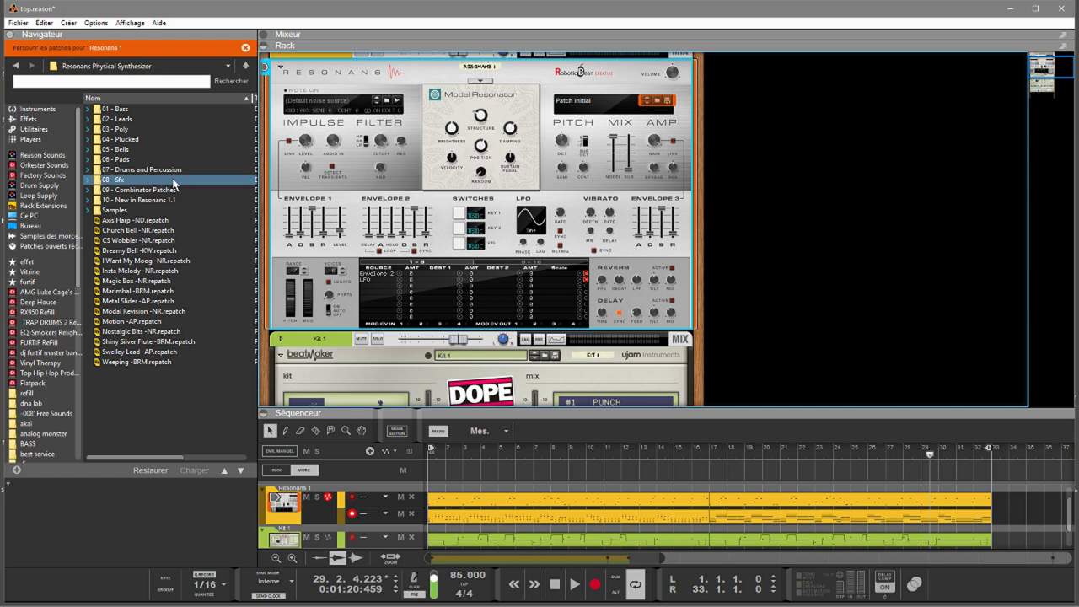
double_click(96, 152)
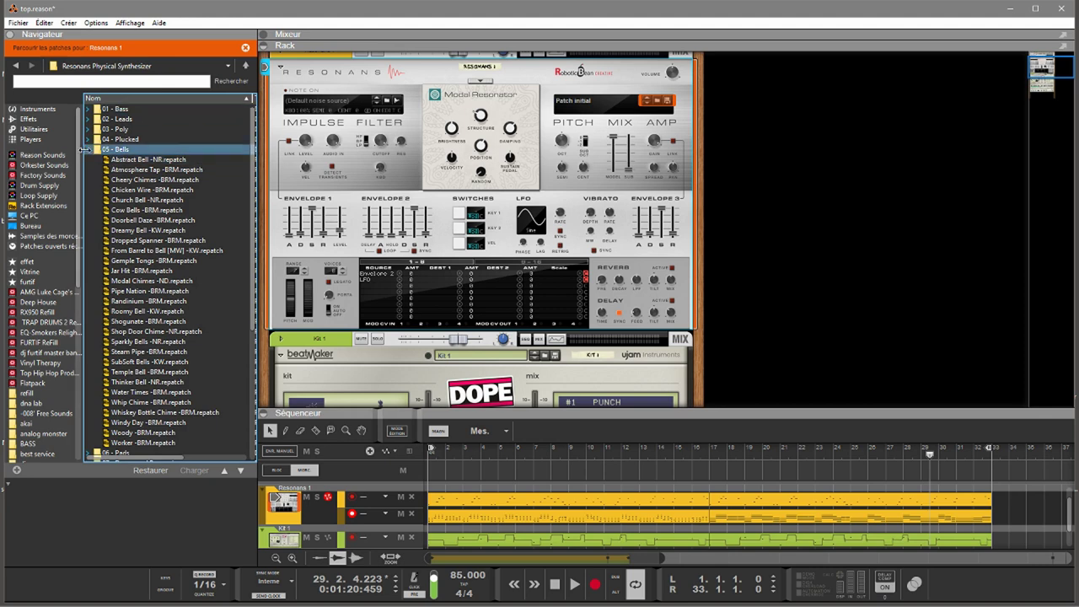
double_click(110, 149)
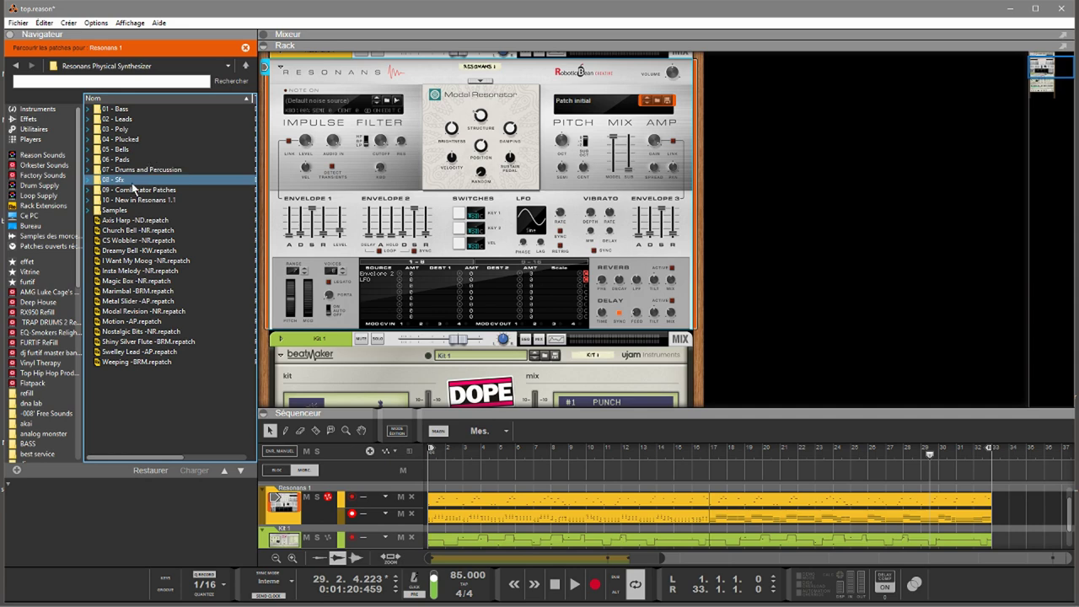
Step: Load the "Chorus Guitar -NR" patch from the "10 - New in Resonans 1.1" folder and play the sequence from the start
click(89, 204)
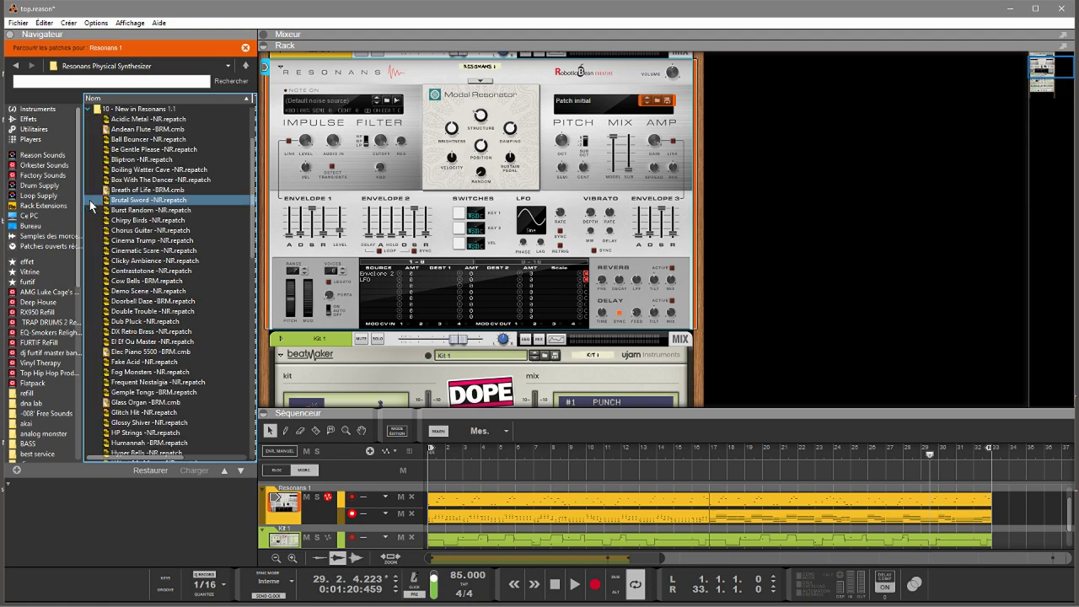
click(94, 200)
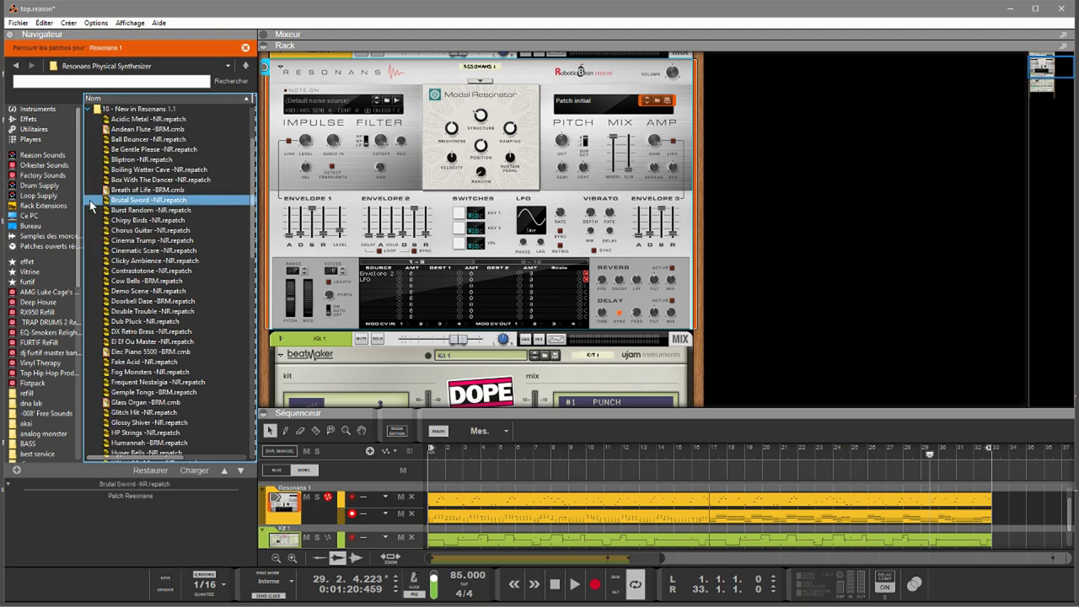
click(147, 232)
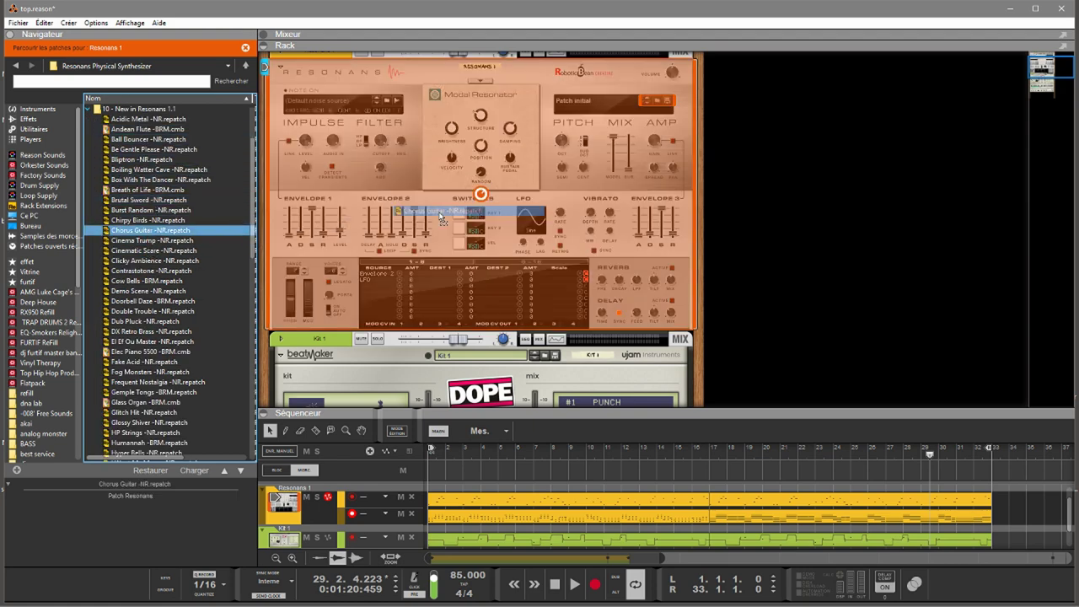
key(shift+Return)
key(space)
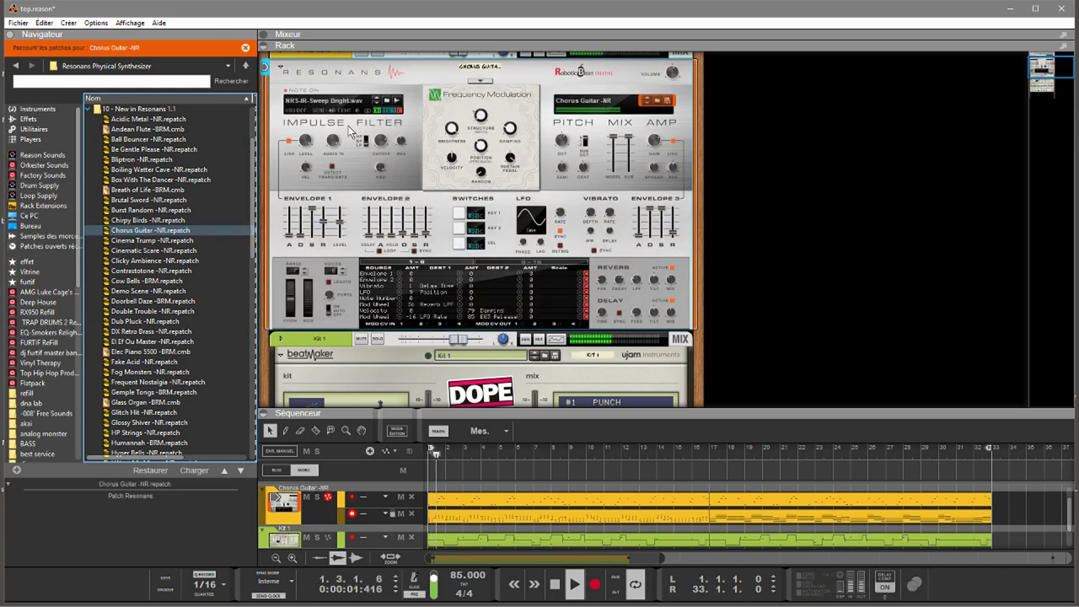
Step: Audition the "Double Trouble -NR", "Dub Pluck -NR" and "Hyper Bells -NR" patches on the Resonans
click(128, 312)
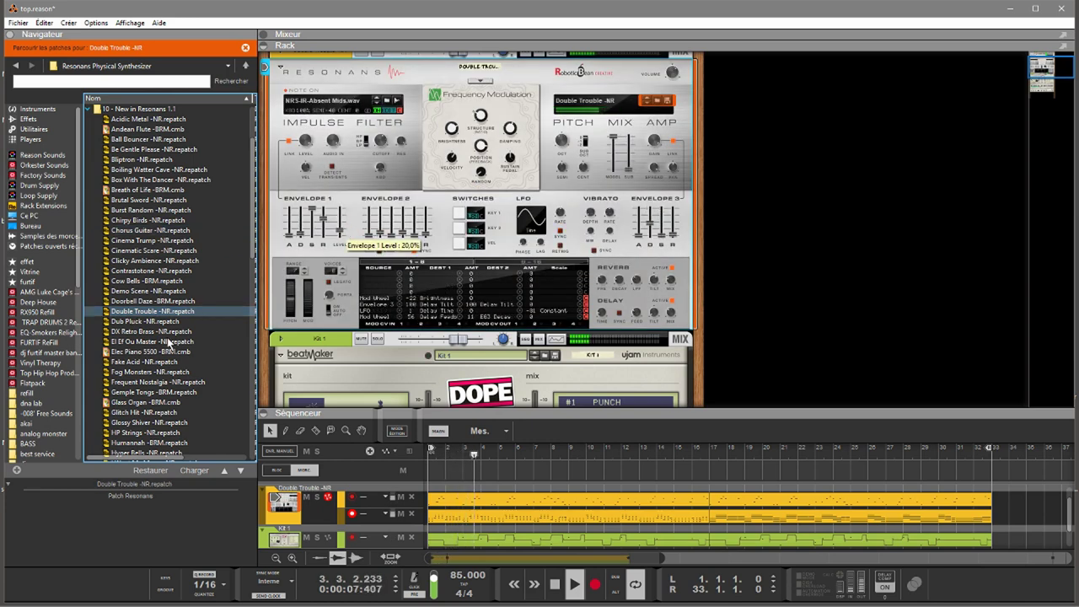
click(135, 323)
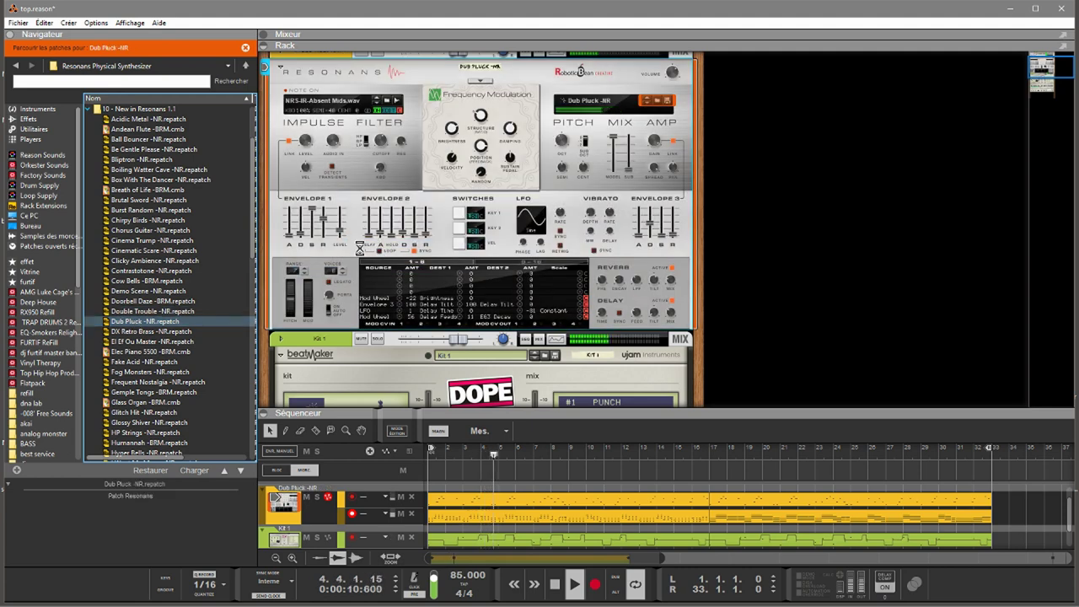
click(246, 271)
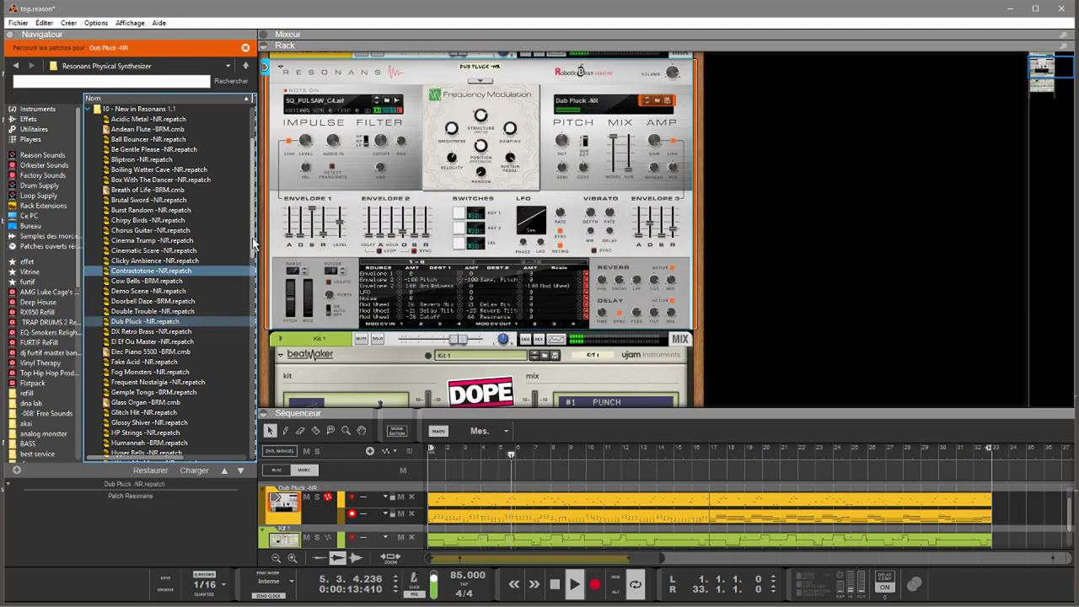
scroll(253, 244, down, 4)
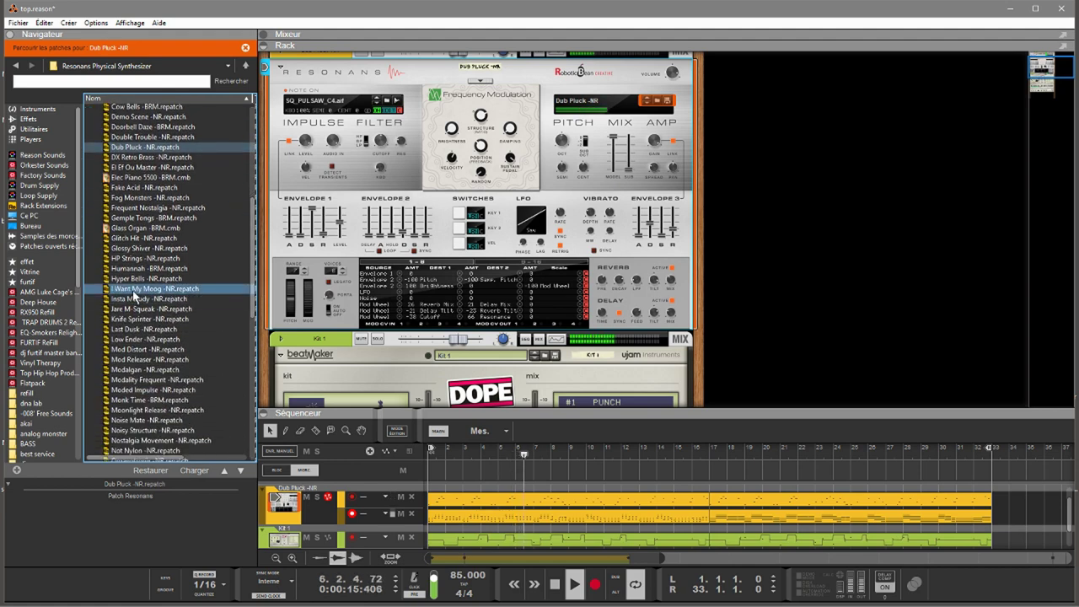
drag(145, 278, 528, 181)
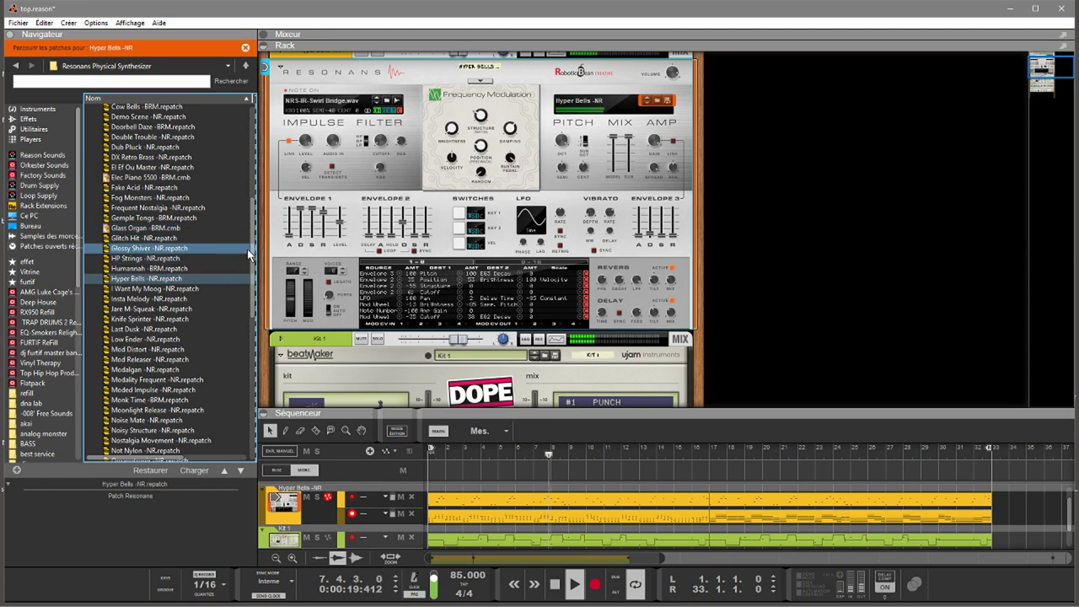
Step: Audition the "Abstract Bell -NR", "Atmosphere Tap -BRM", "Church Bell -NR" and "Doorbell Daze -BRM" patches from the Resonans' "05 - Bells" folder
drag(253, 260, 260, 164)
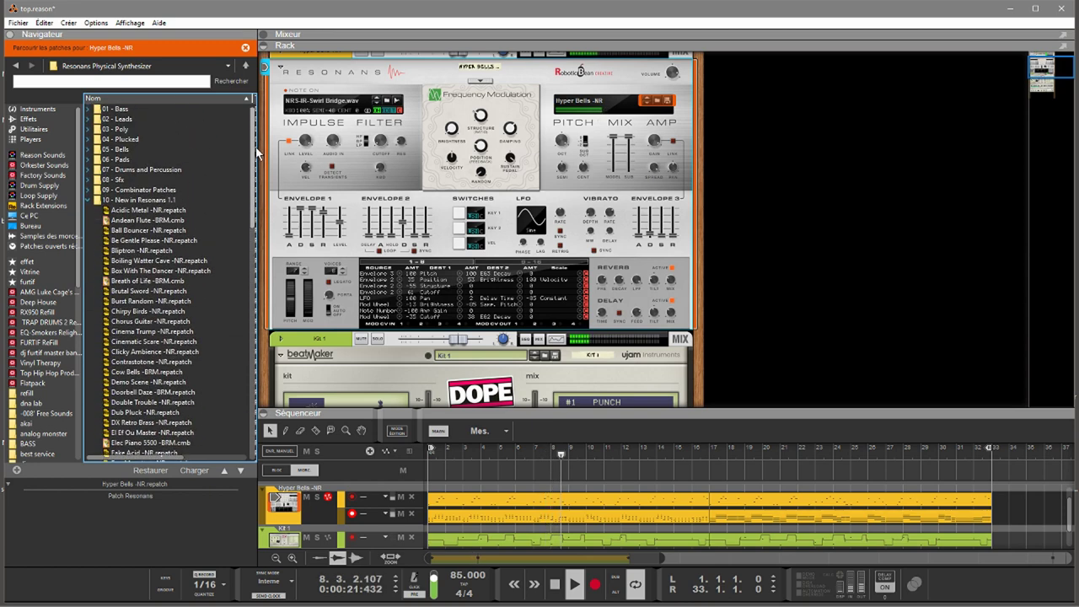
click(95, 149)
click(88, 149)
click(135, 159)
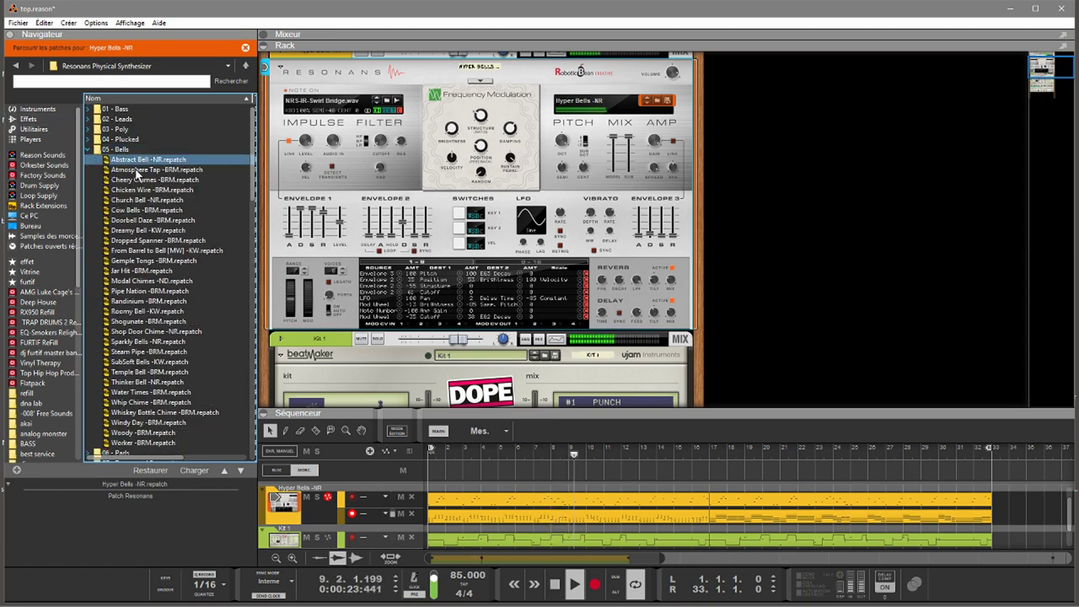
drag(135, 159, 482, 117)
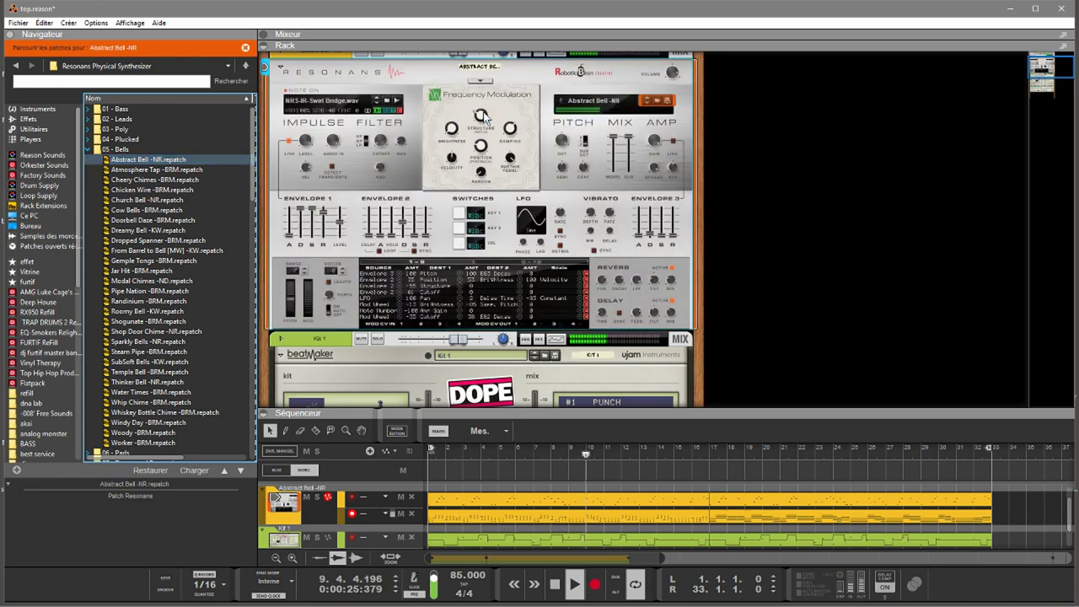
drag(152, 171, 424, 165)
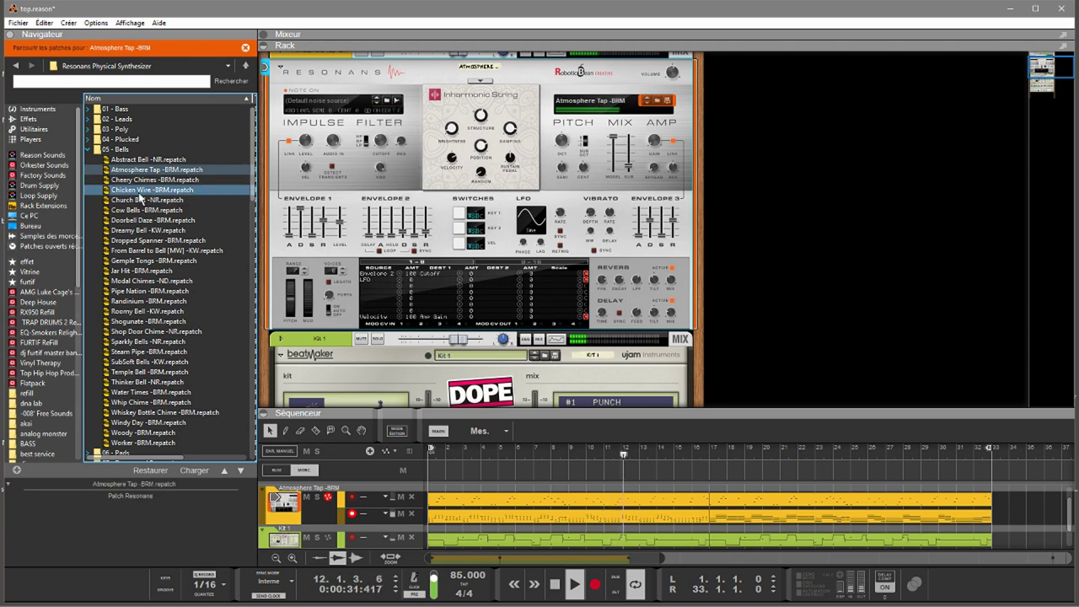
drag(144, 200, 437, 174)
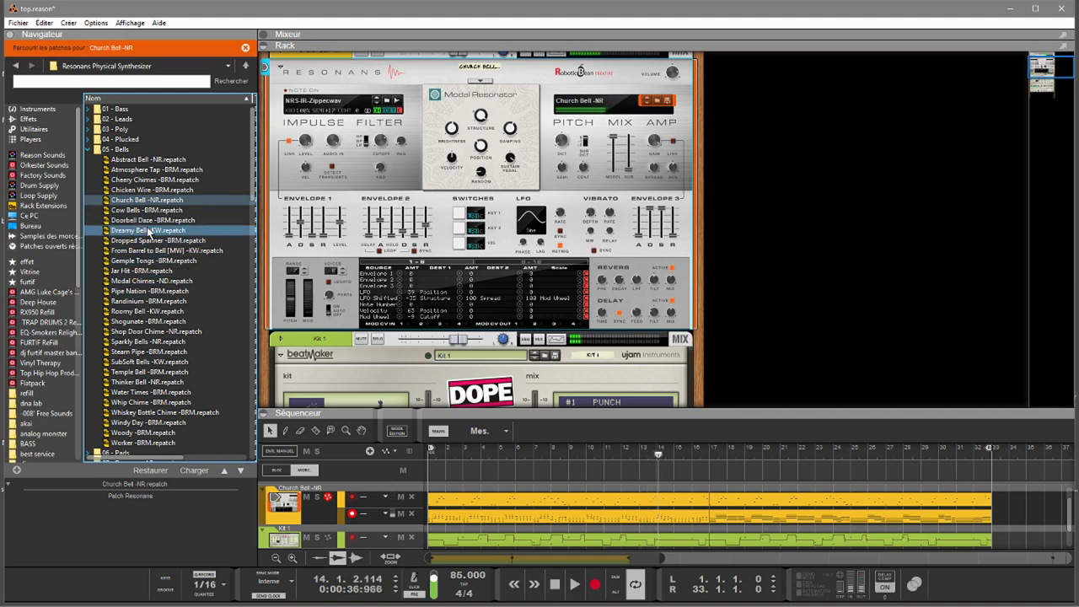
drag(145, 220, 529, 185)
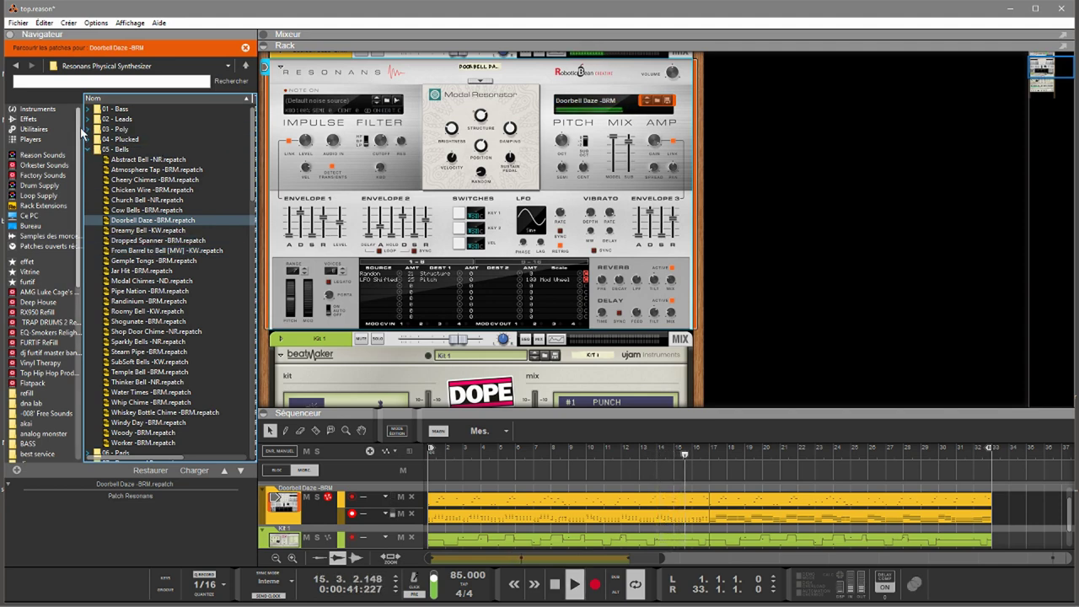
Step: Audition the "Brass-Strings Hybrid -ND" patch from the Resonans' "06 - Pads" folder
click(89, 150)
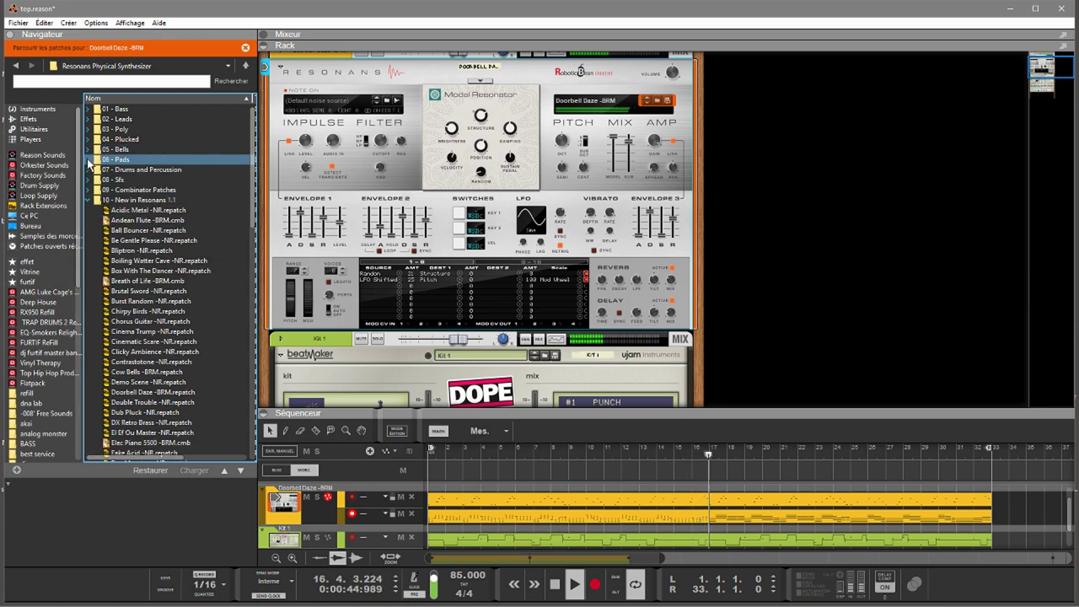
click(88, 159)
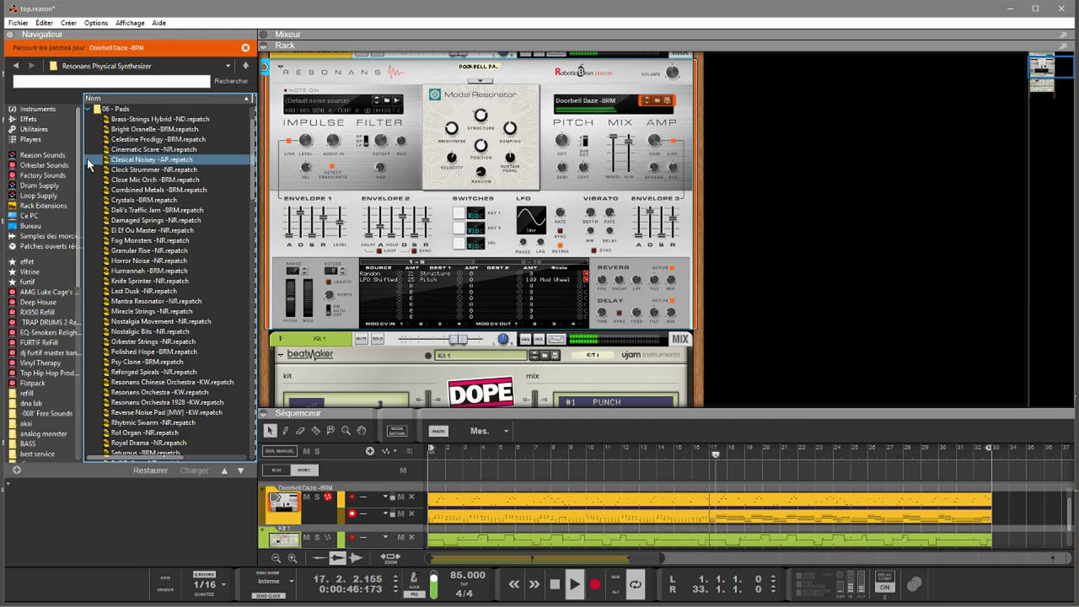
click(167, 124)
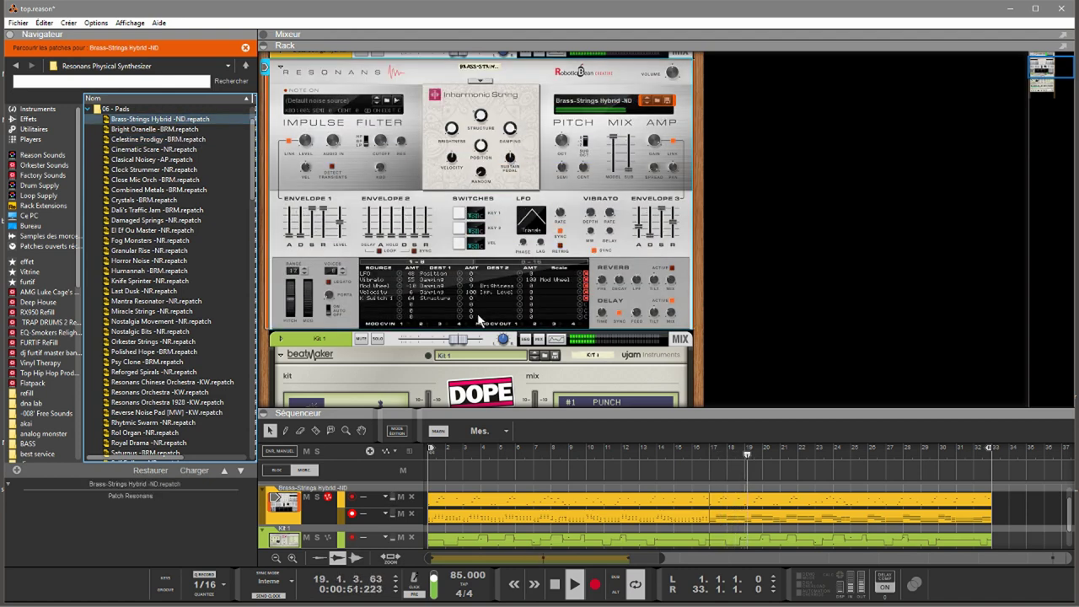
Step: Mute the upper note lane of the Resonans track and audition the "Bright Oranelle -BRM" pad patch
click(402, 497)
click(178, 150)
click(173, 139)
click(173, 130)
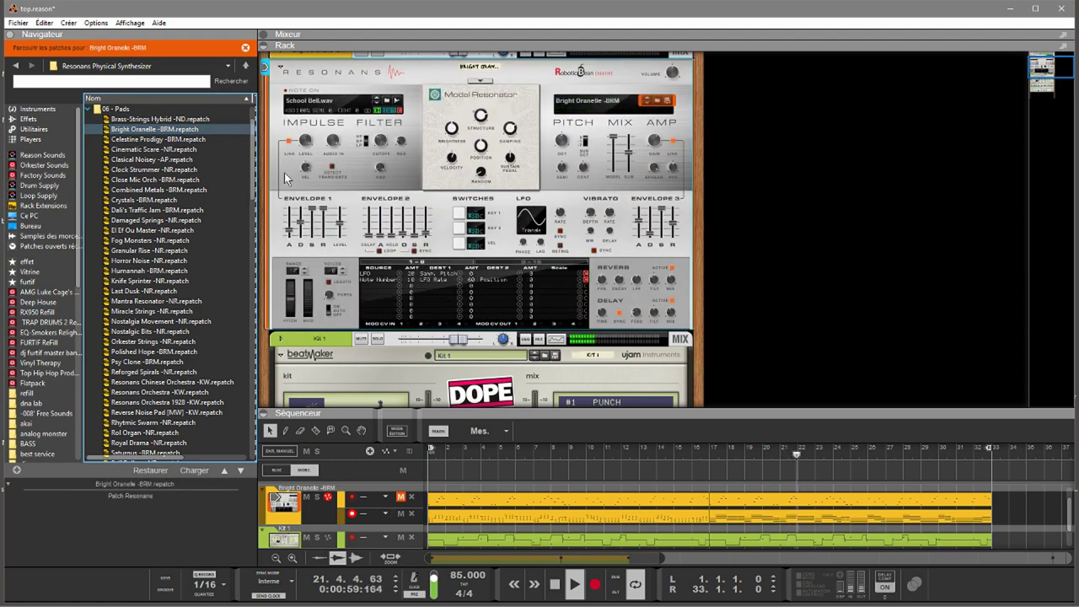
Step: Audition the "Celestine Prodigy -BRM", "Combined Metals -BRM" and "Knife Sprinter -NR" pad patches on the Resonans
click(139, 139)
drag(139, 140, 477, 169)
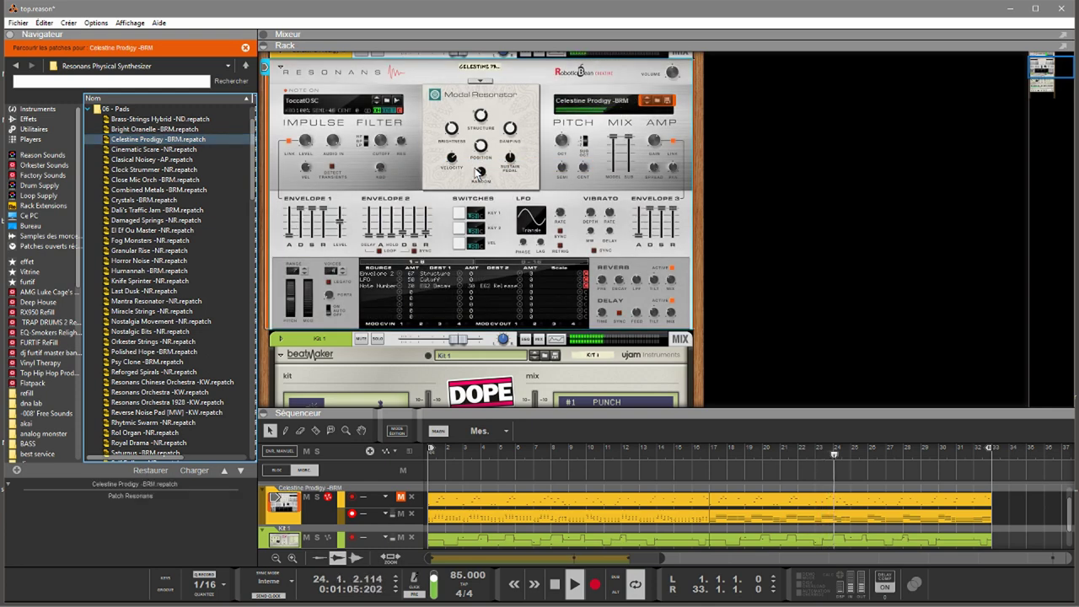
click(153, 193)
drag(153, 193, 412, 170)
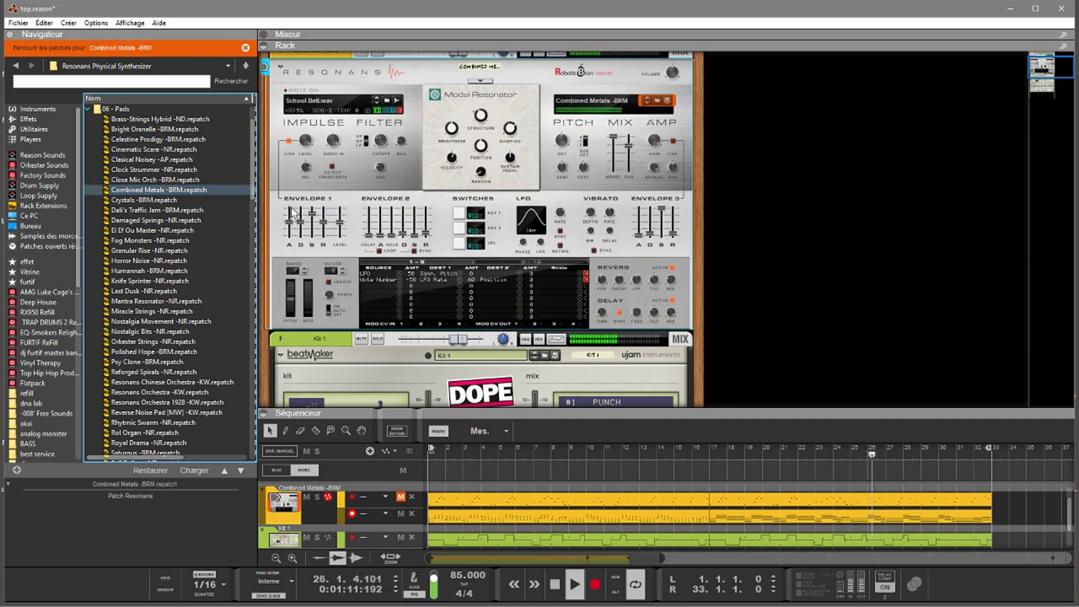
click(148, 211)
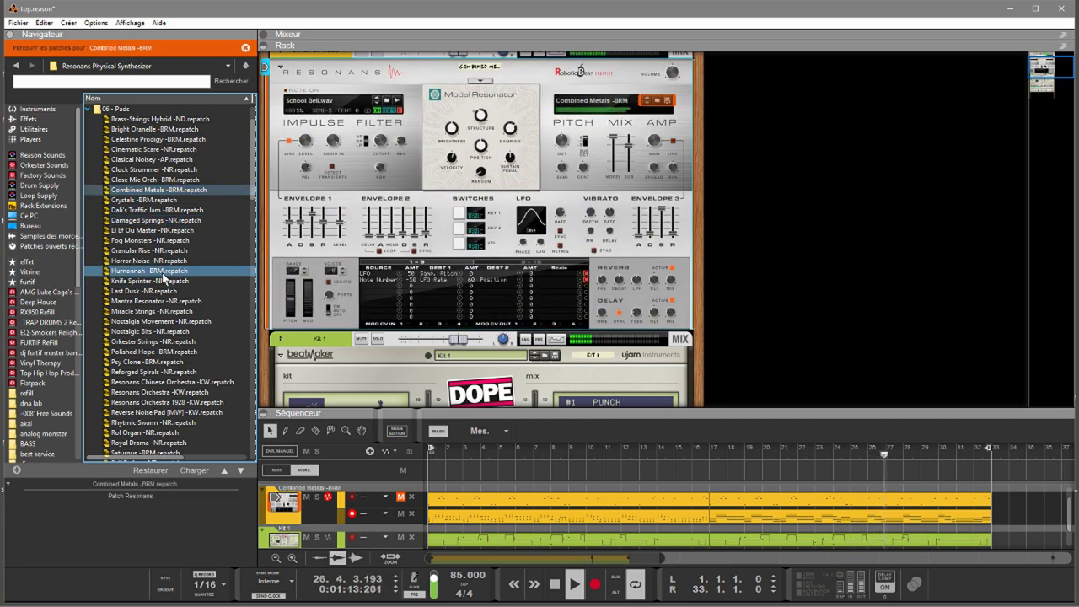
click(163, 281)
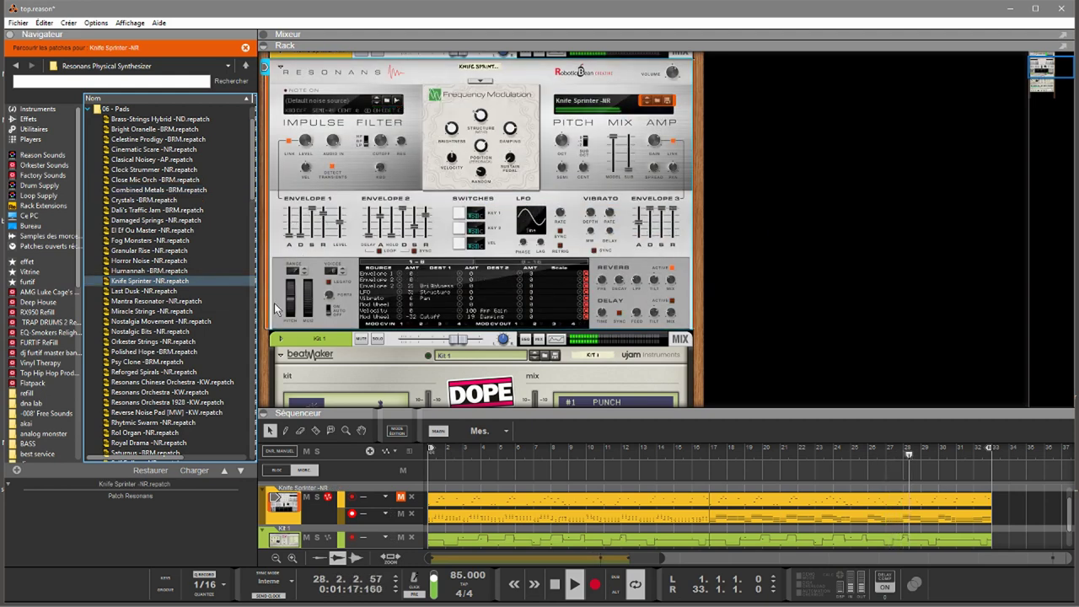
Step: Audition the "Orkester Strings -NR", "Rol Organ -NR" and "Royal Drama -NR" pad patches on the Resonans
drag(178, 344, 458, 160)
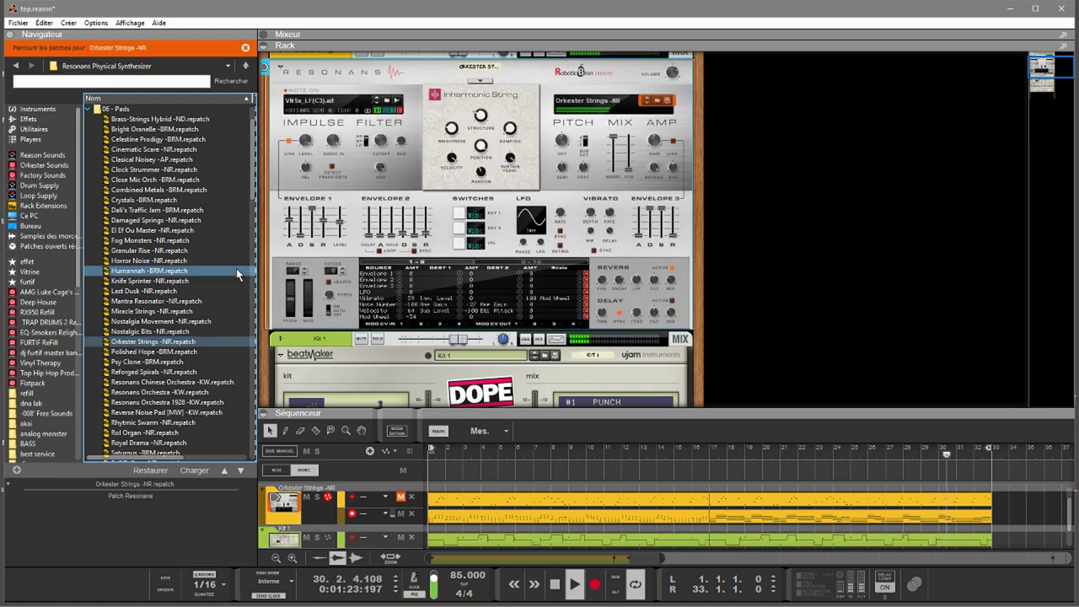
scroll(254, 199, down, 5)
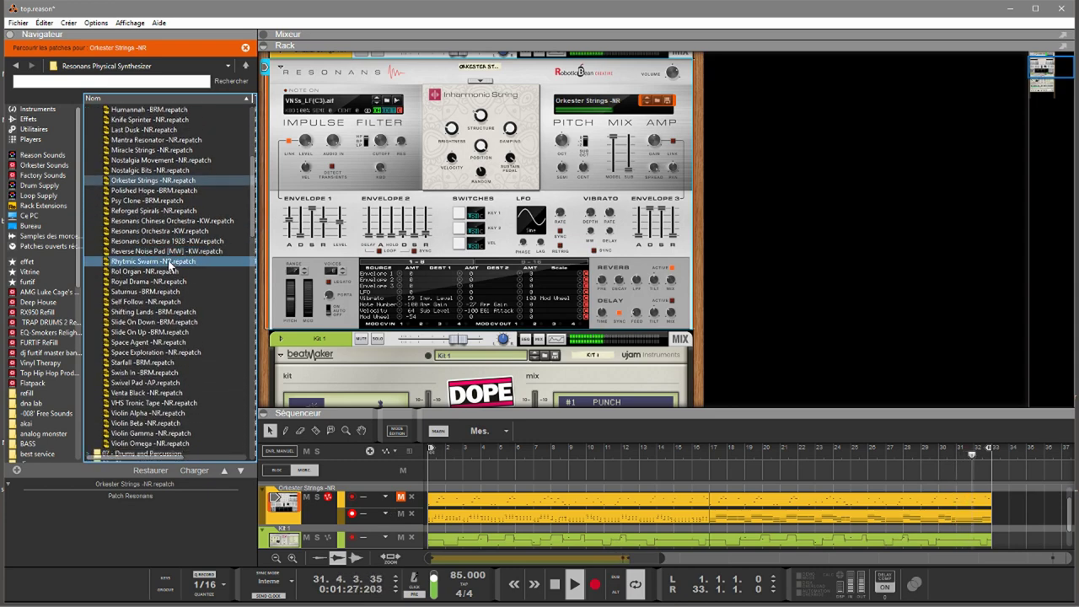
click(168, 272)
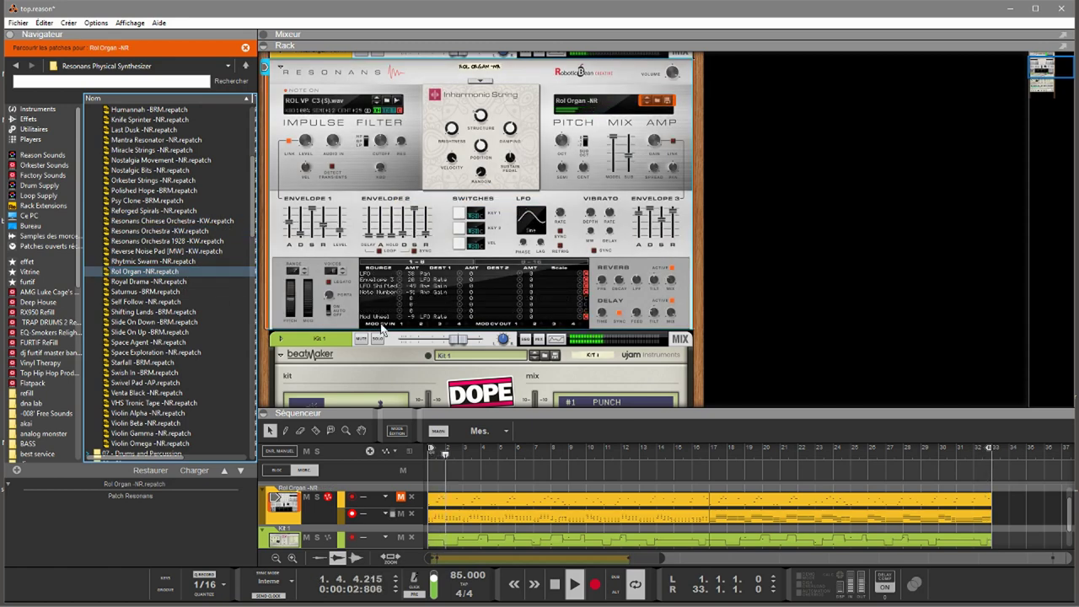
drag(134, 281, 521, 217)
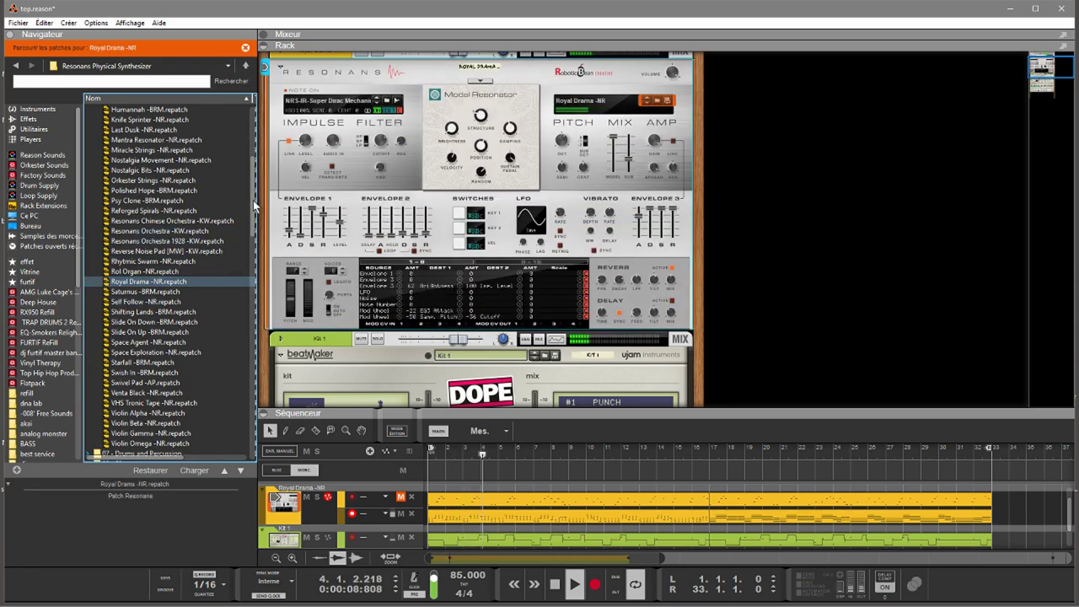
Step: Audition the "Glass Organ -BRM" and "Elec Piano 5500 -BRM" patches from "Instrument Combinators" in the "09 - Combinator Patches" folder
scroll(245, 211, down, 7)
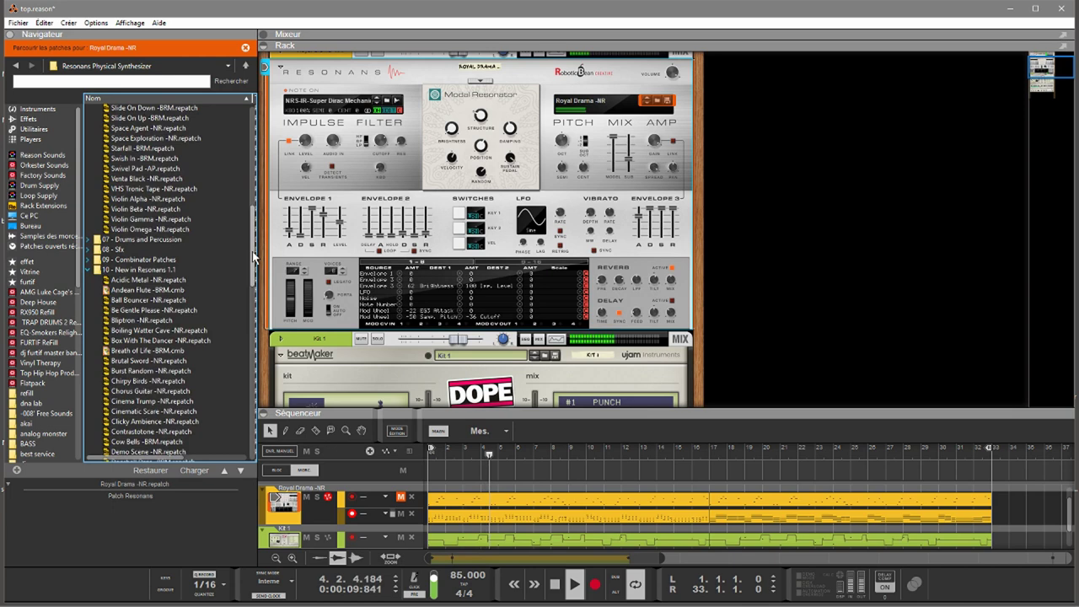
click(88, 259)
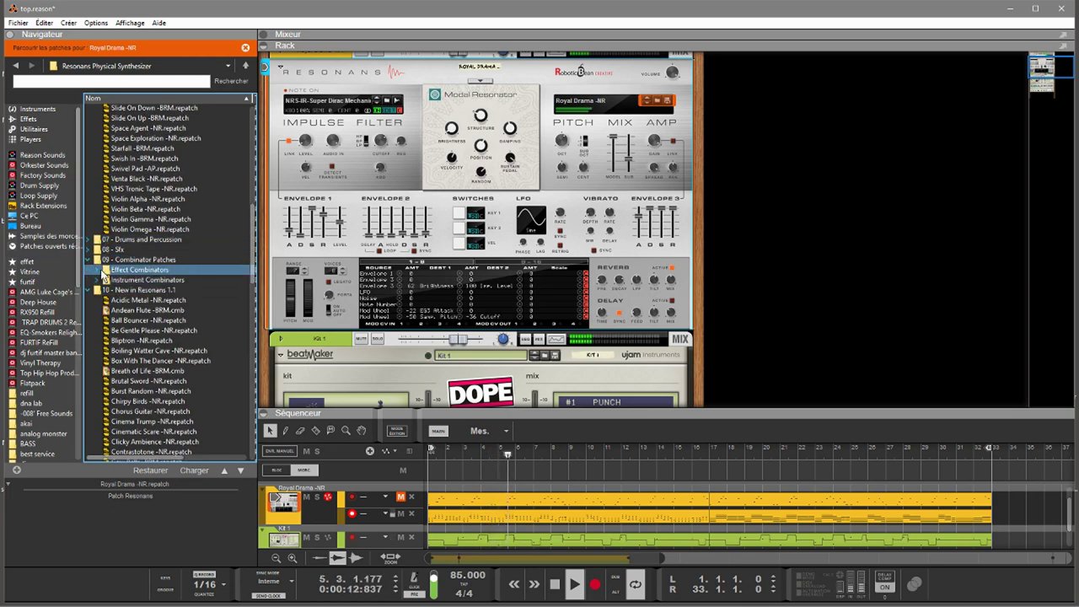
click(93, 283)
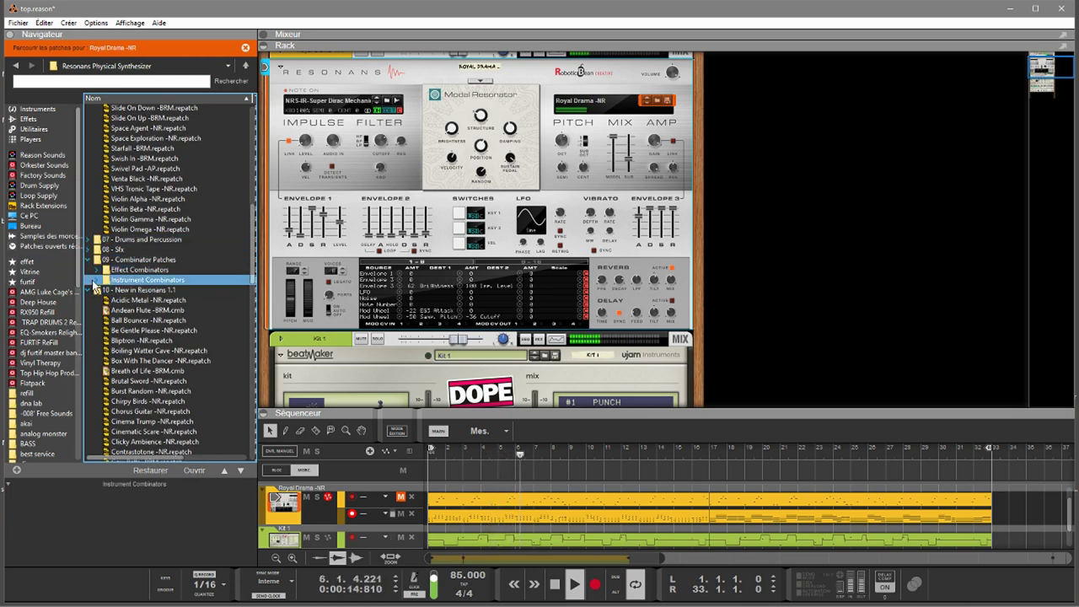
double_click(98, 285)
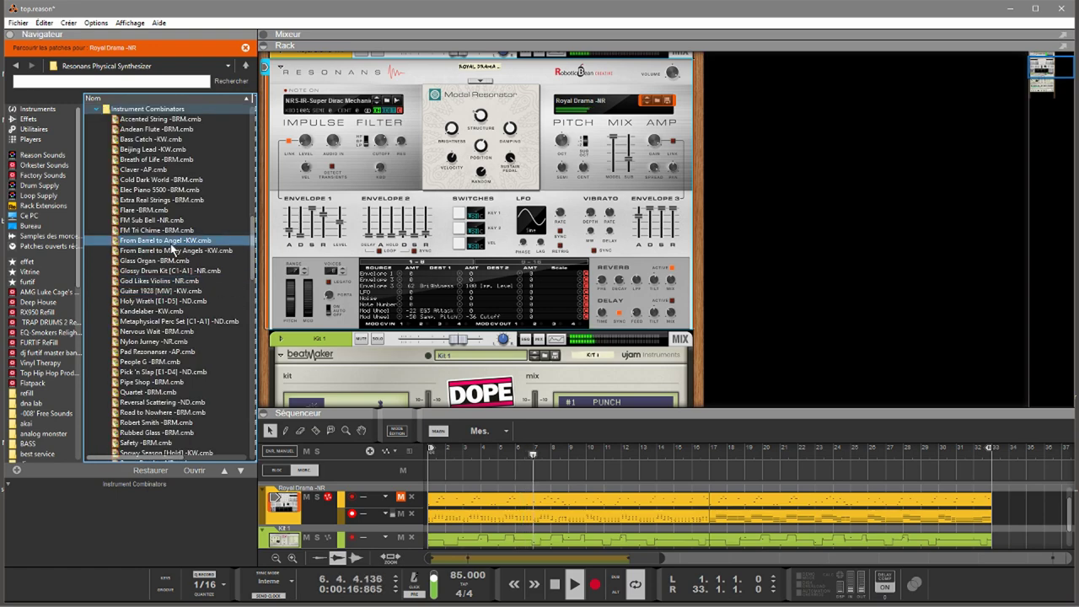
click(155, 262)
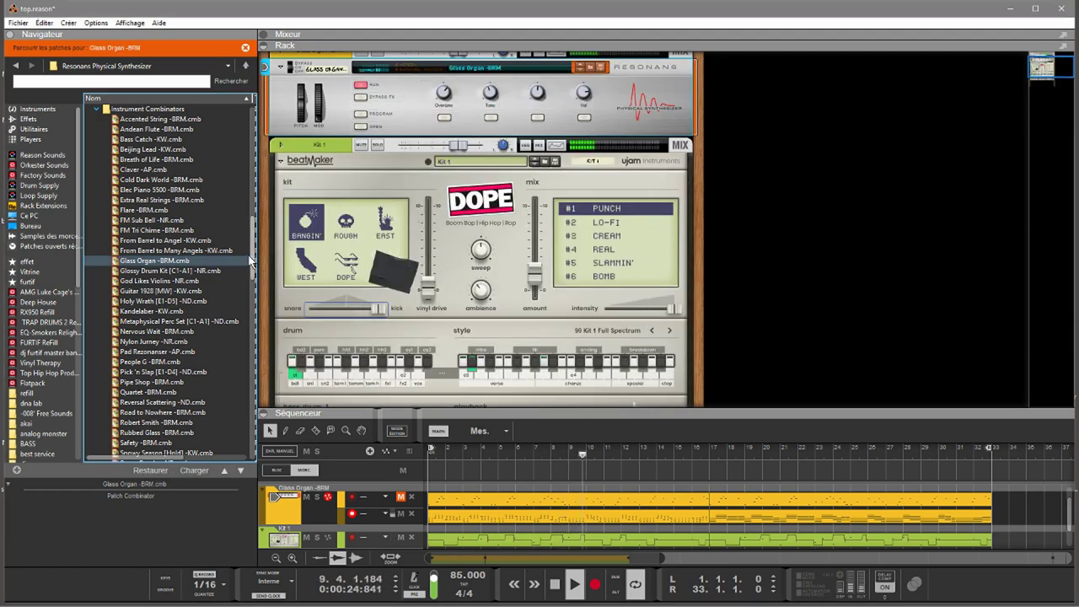
scroll(254, 262, down, 1)
drag(181, 186, 373, 93)
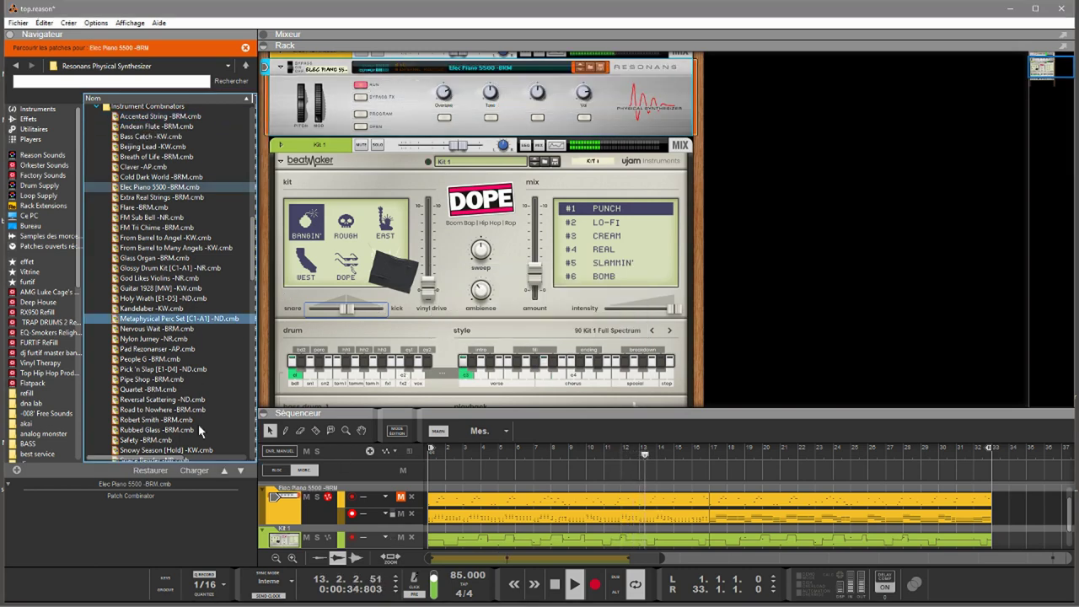
Step: Unmute the upper note lane and audition the "Extra Real Strings -BRM", "FM Sub Bell -NR" and "Nylon Jurney -NR" Combinator patches
click(399, 498)
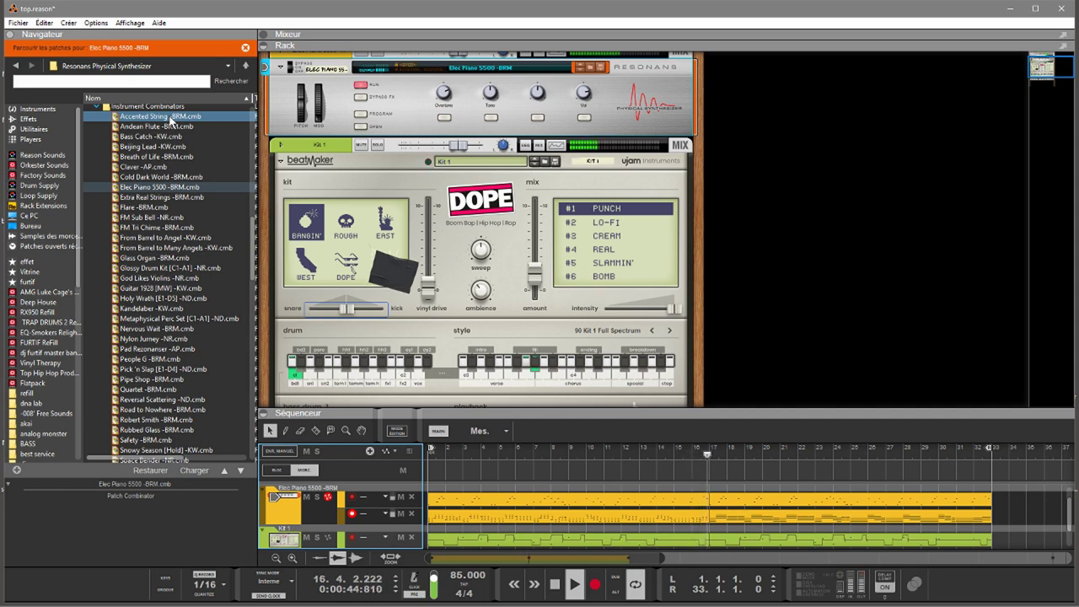
click(137, 199)
drag(135, 199, 421, 105)
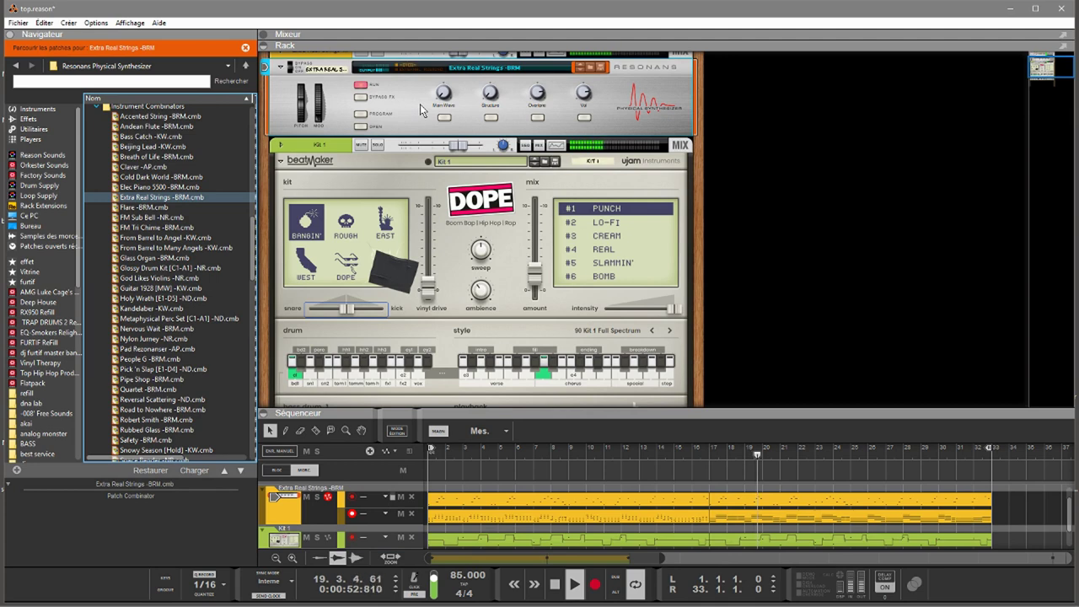
click(161, 219)
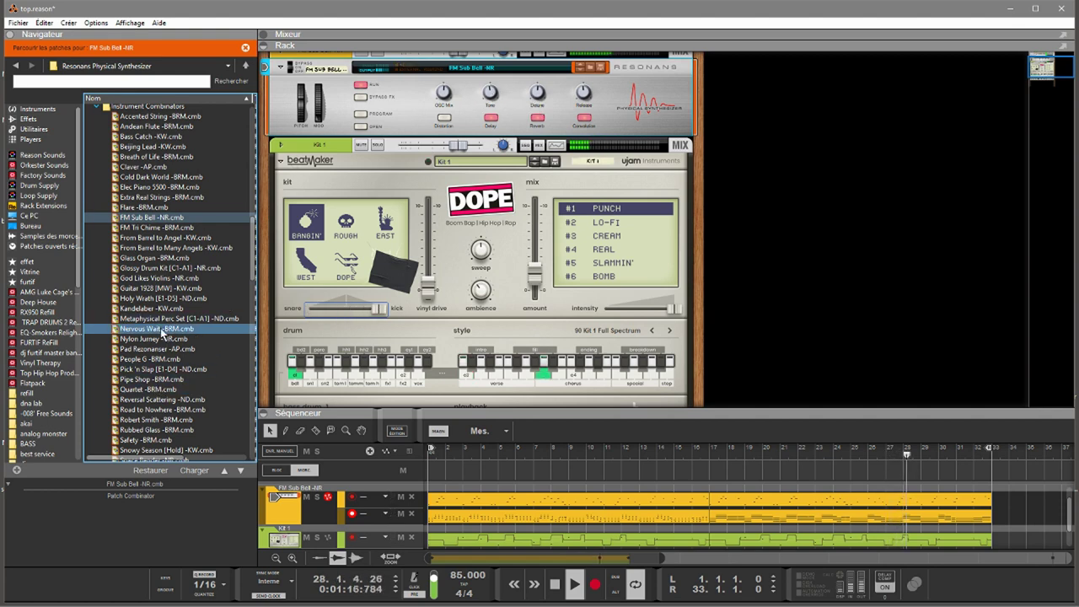
drag(153, 338, 375, 86)
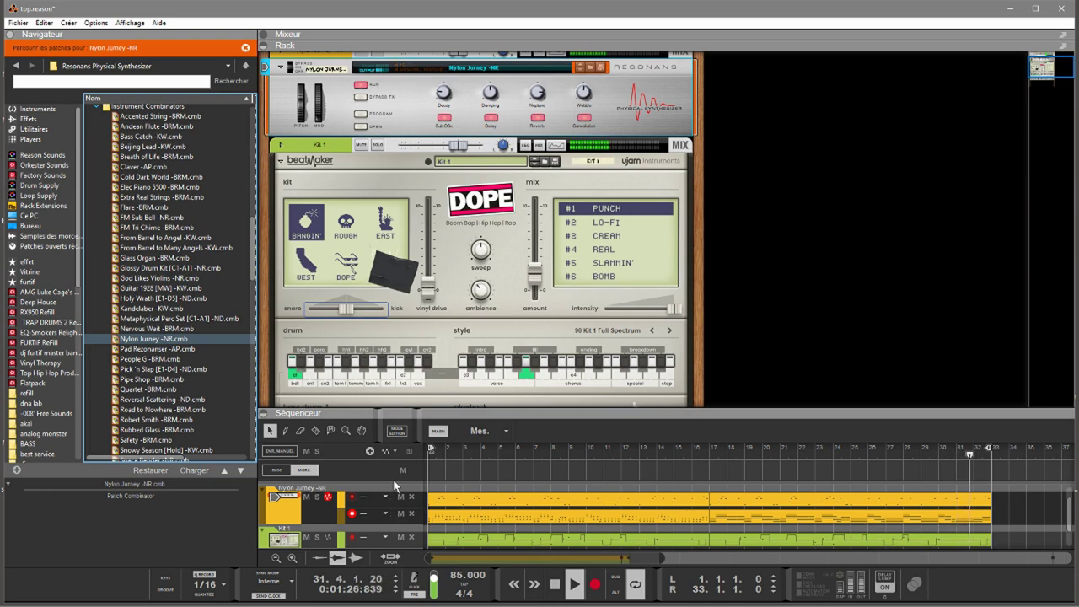
Step: Mute the instrument track's upper note lane and audition the "Robert Smith -BRM" Combinator patch
click(402, 498)
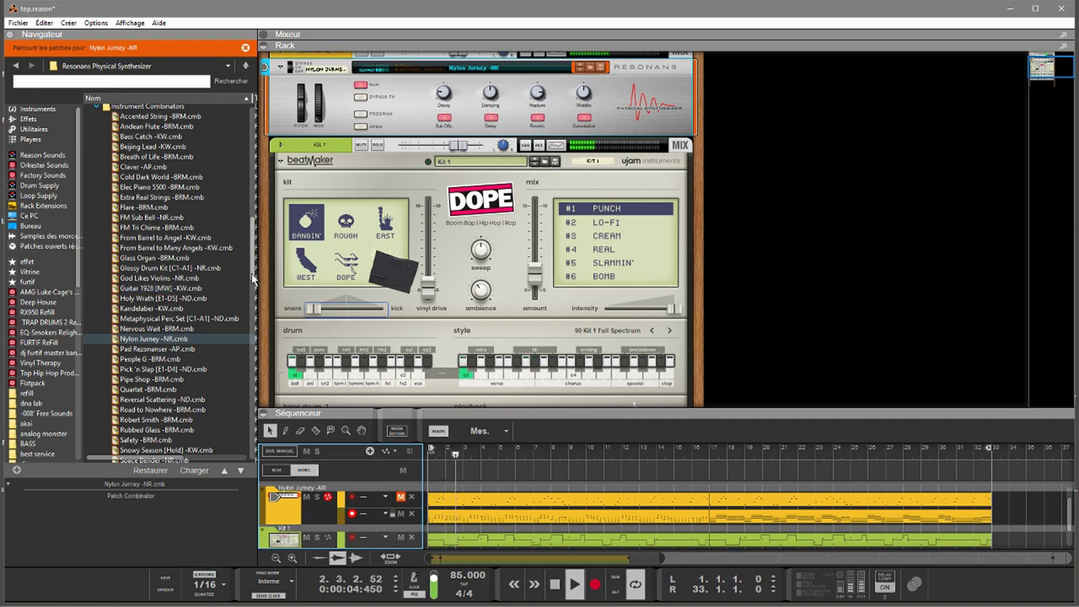
scroll(255, 305, down, 5)
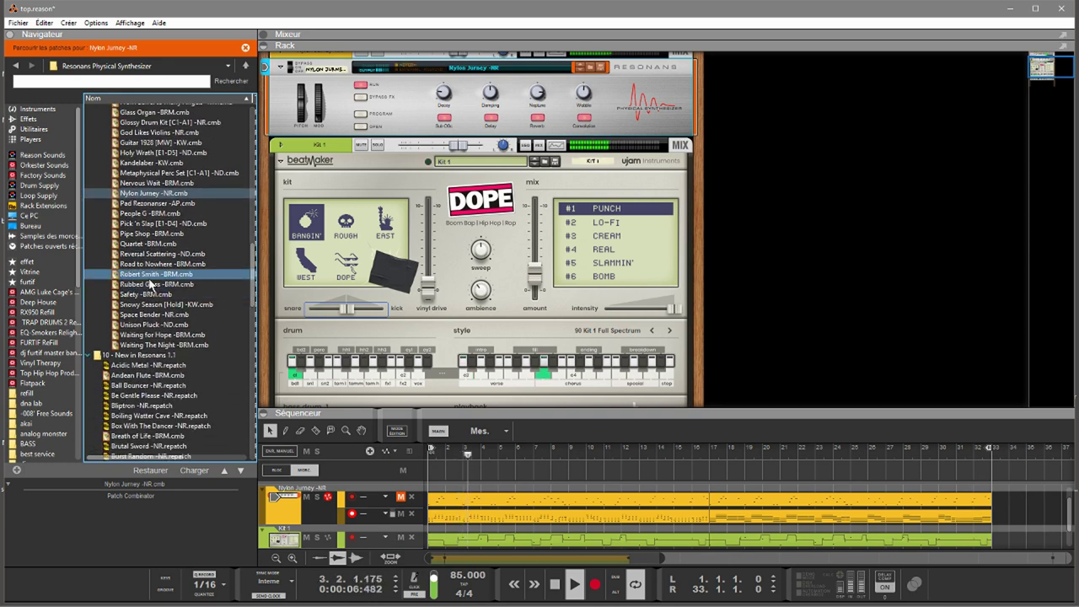
click(150, 285)
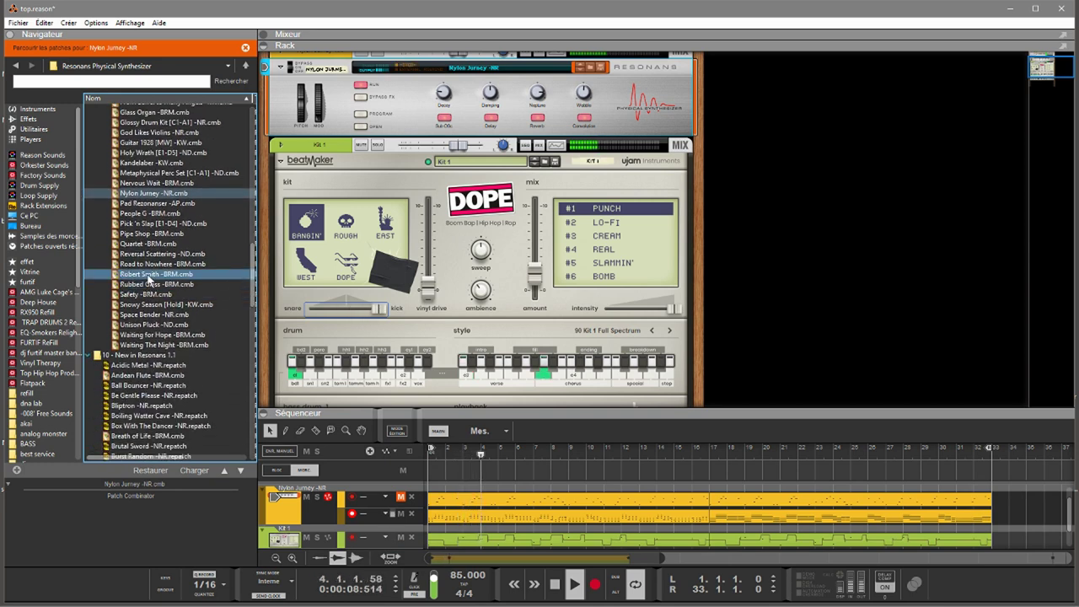
drag(153, 275, 340, 97)
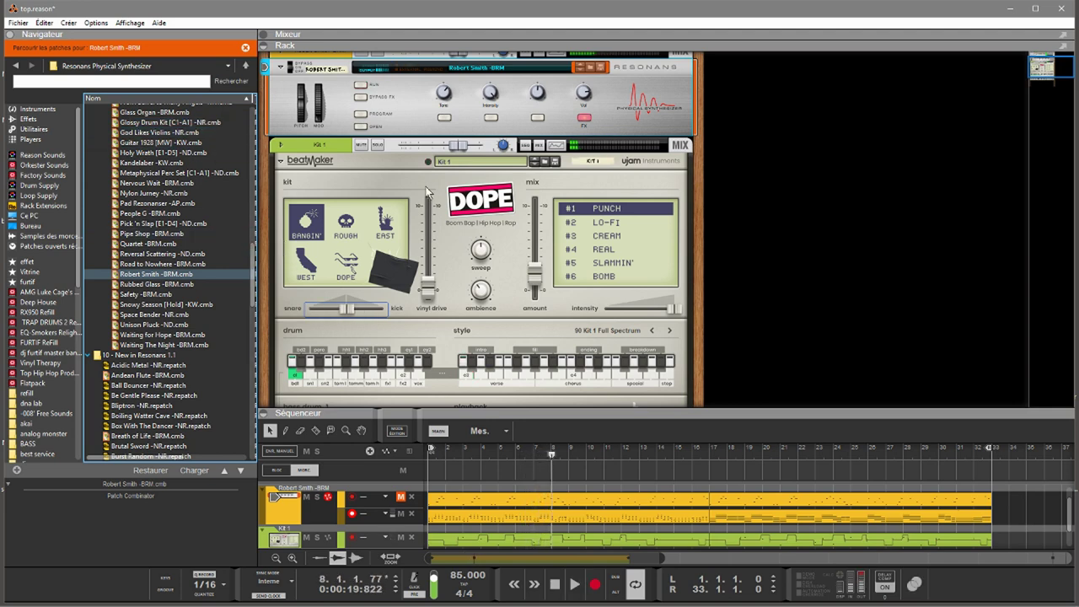
Step: Show the devices inside the "Robert Smith -BRM" Combinator and unfold its Resonans synthesizer
click(358, 126)
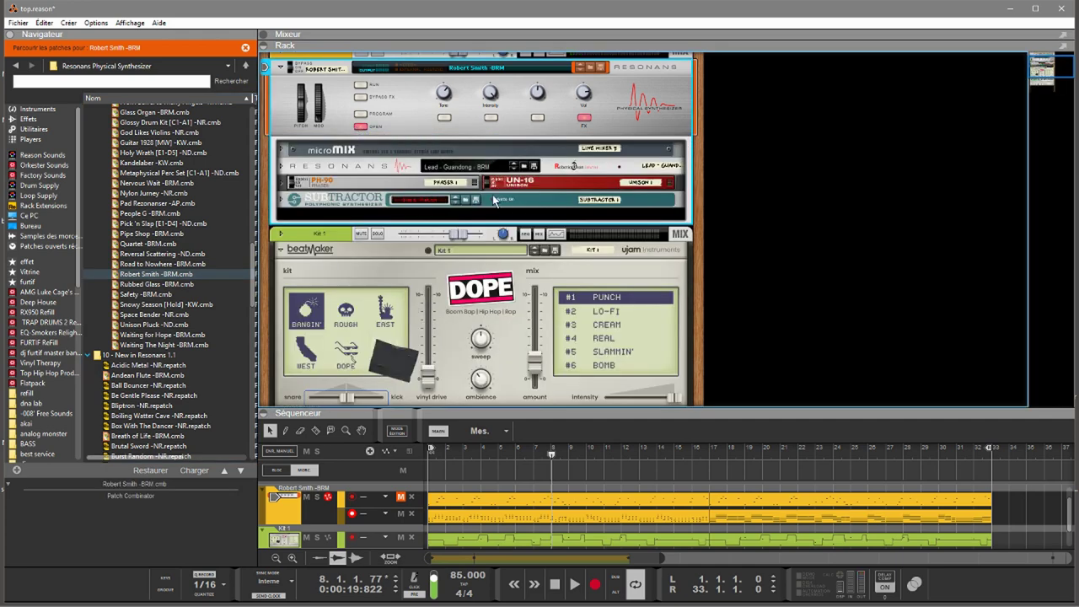
click(281, 167)
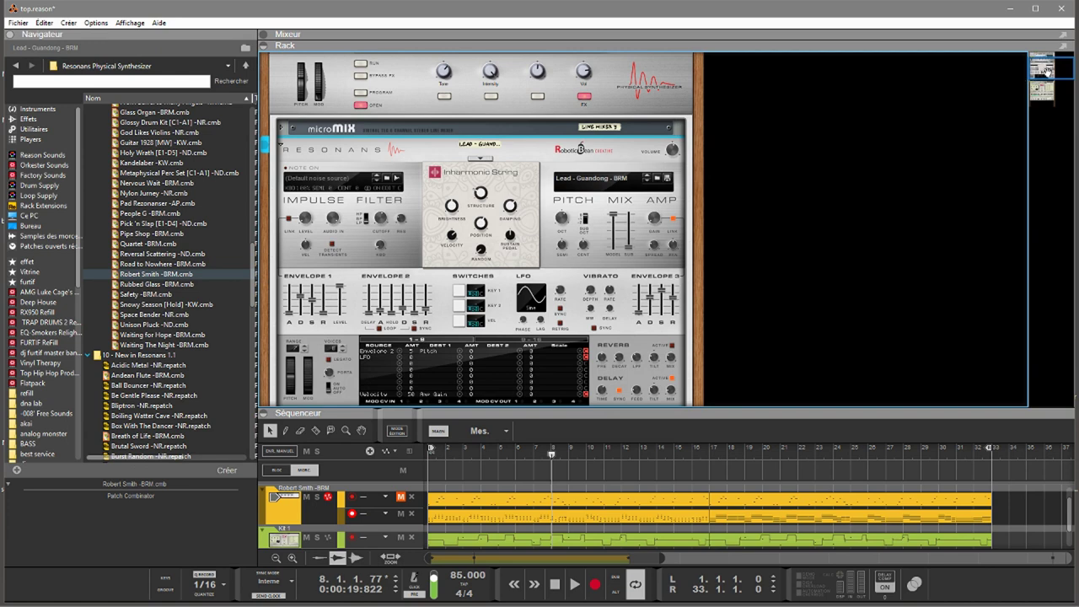
drag(1045, 71, 1048, 77)
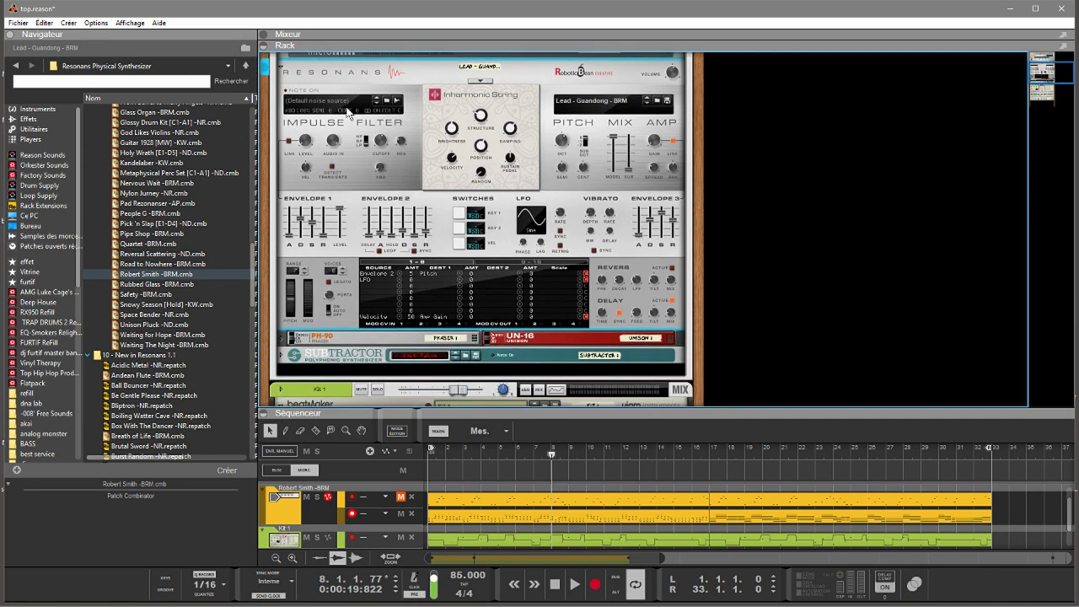